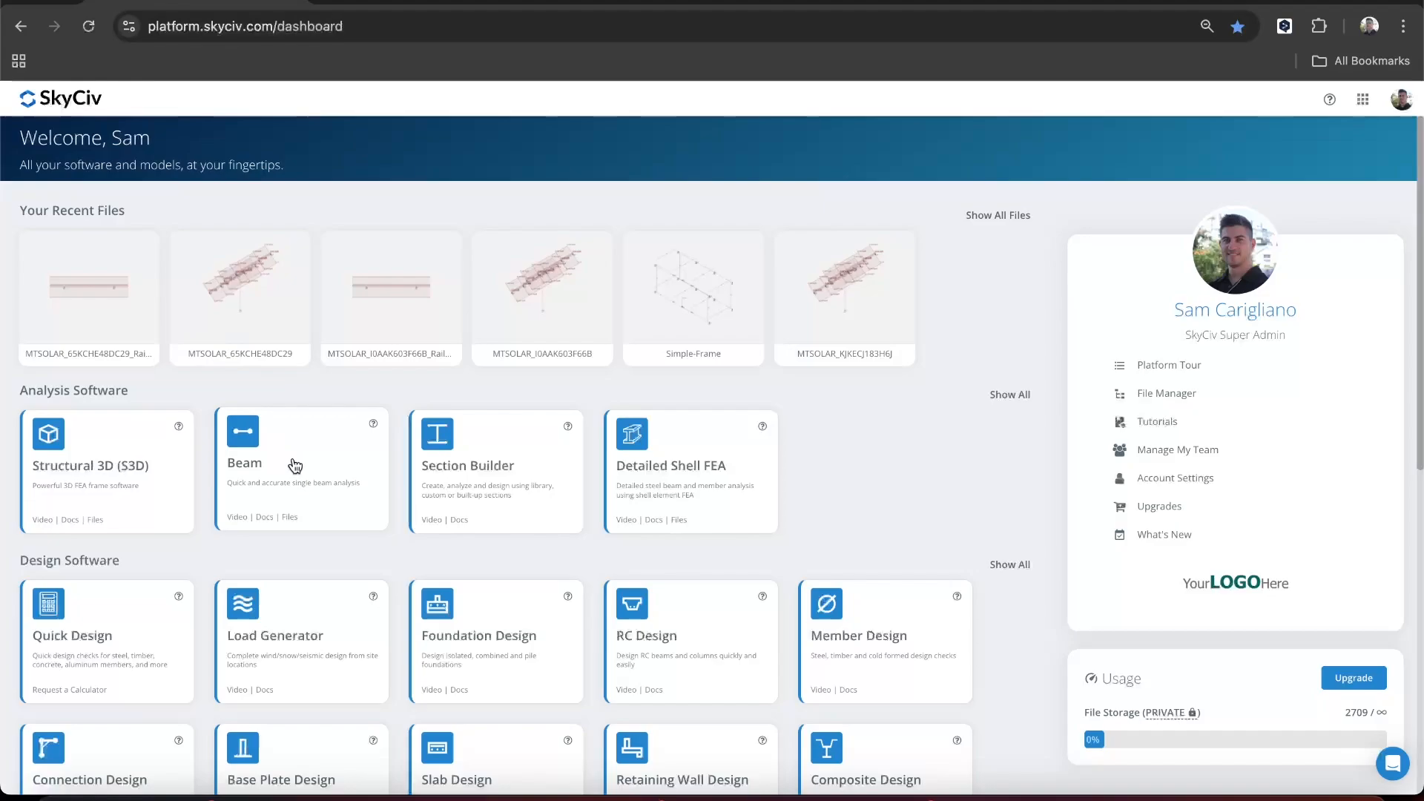
- Open the SkyCiv Beam module and create a beam with a length of 6 m
click(295, 466)
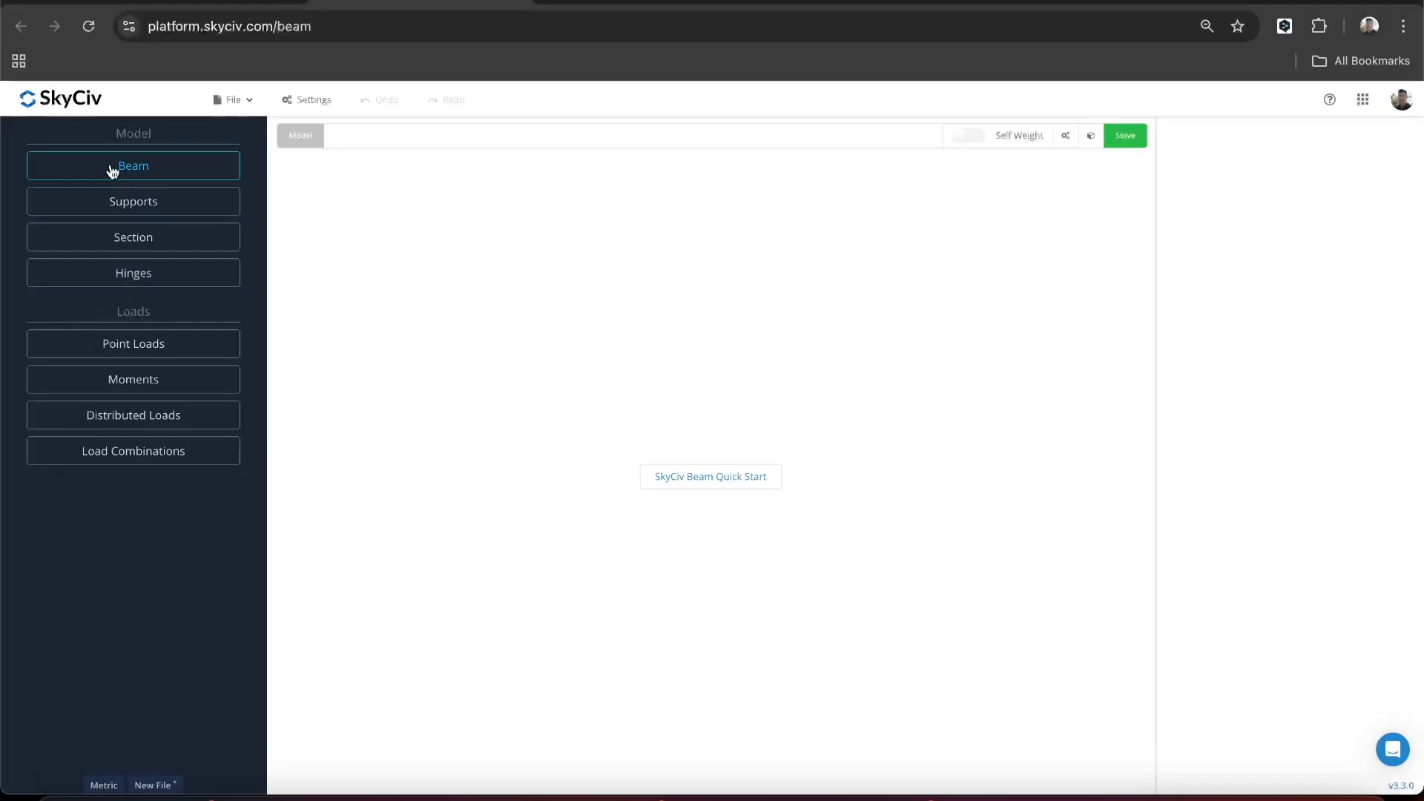
click(112, 166)
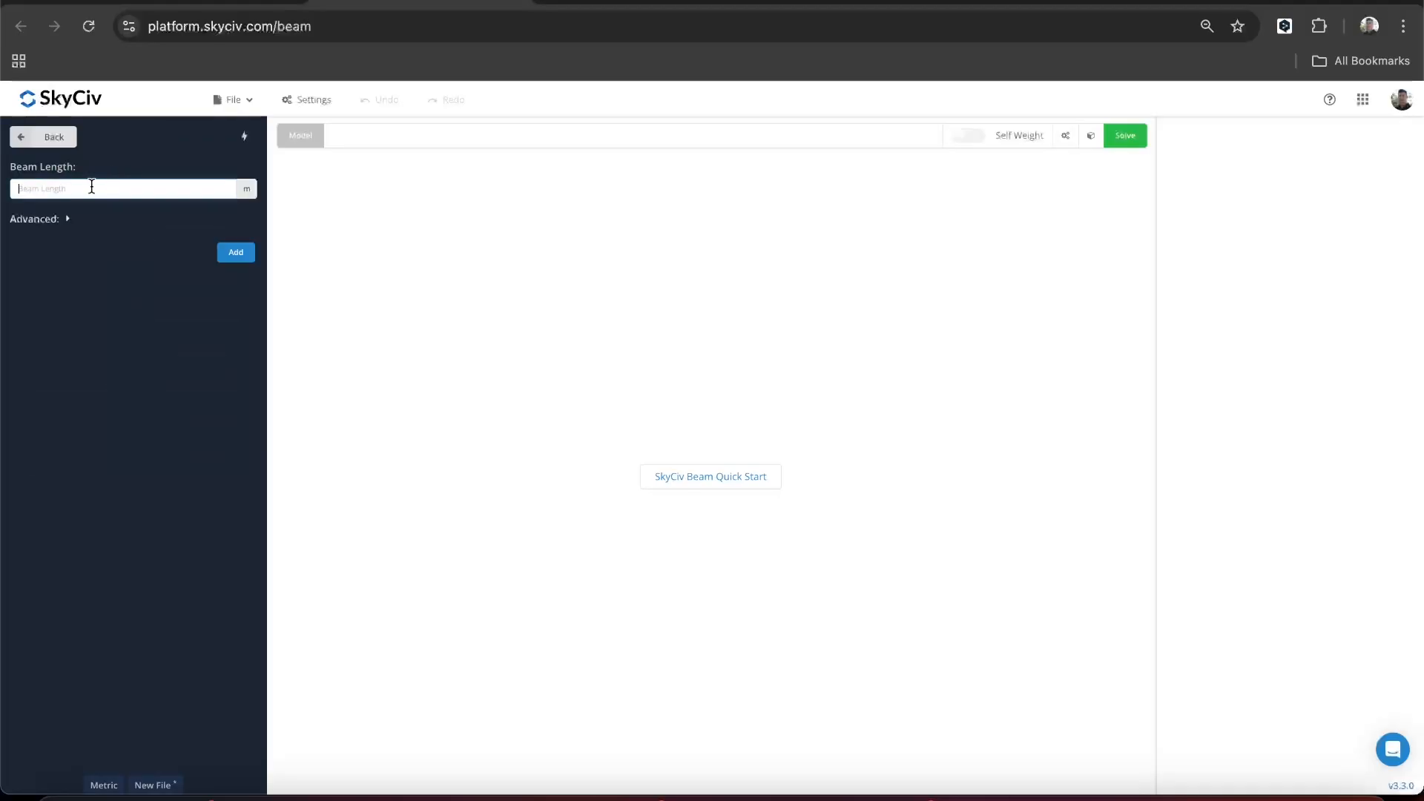
text(6)
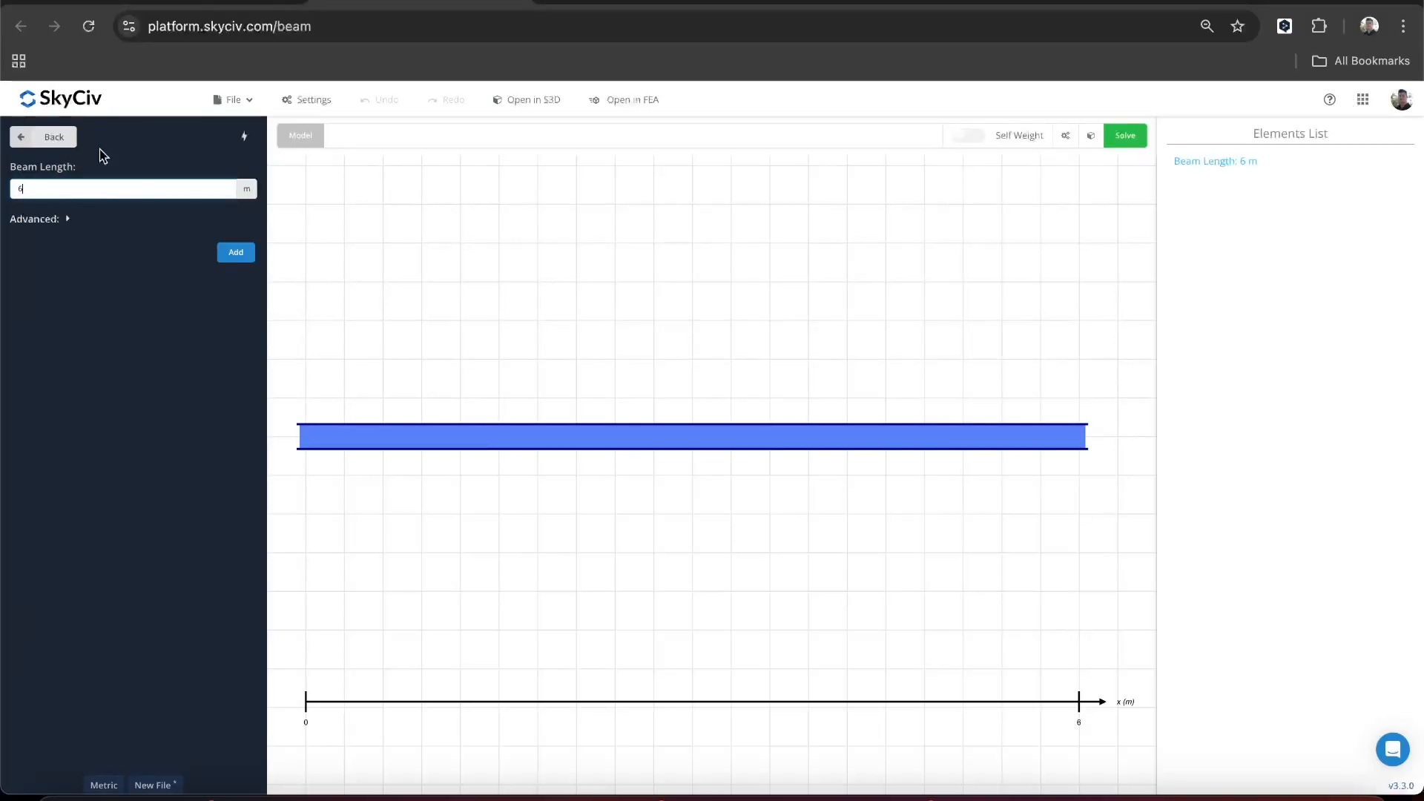
click(53, 137)
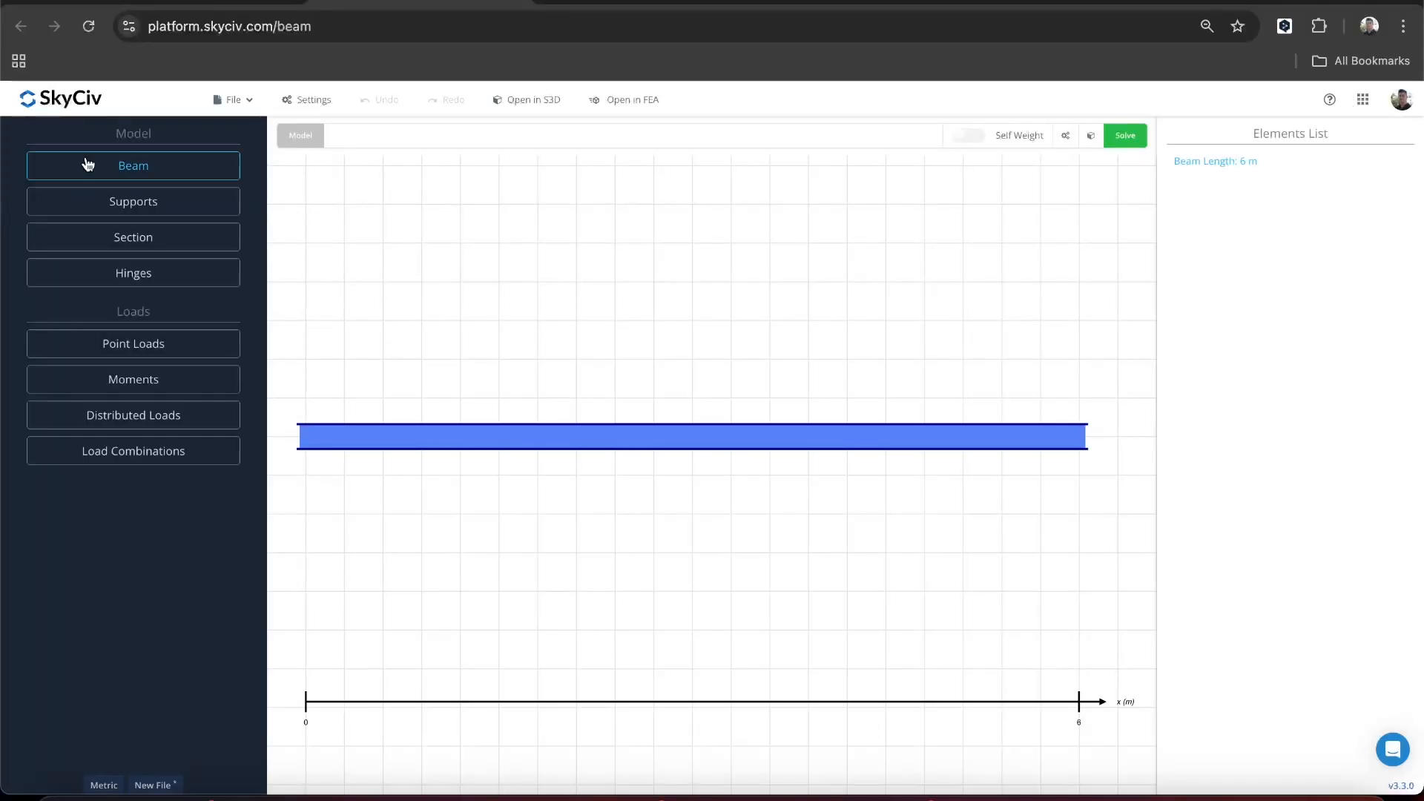
- Add pinned supports to the beam at 0, 3 and 6 m
click(82, 201)
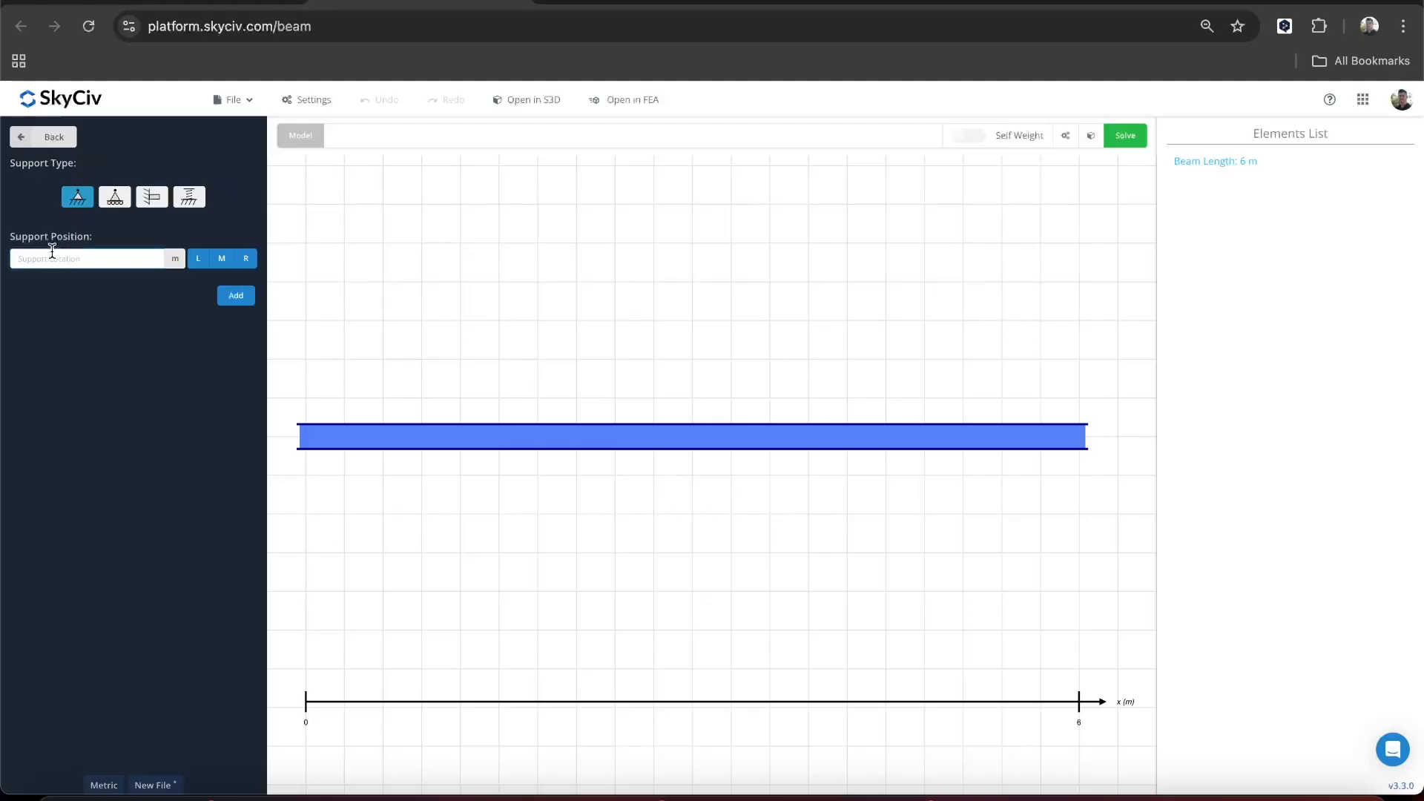
text(0,3,6)
key(Return)
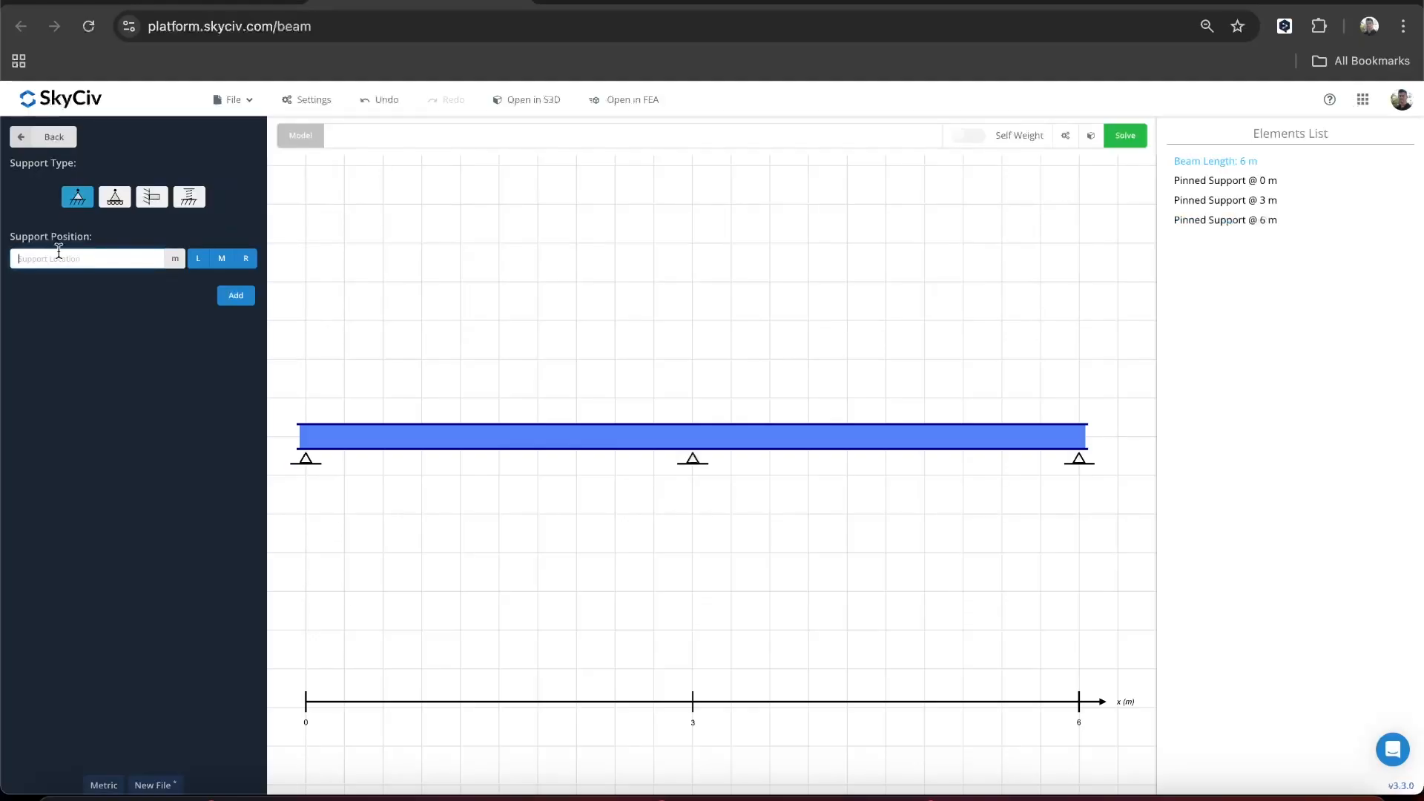
click(61, 137)
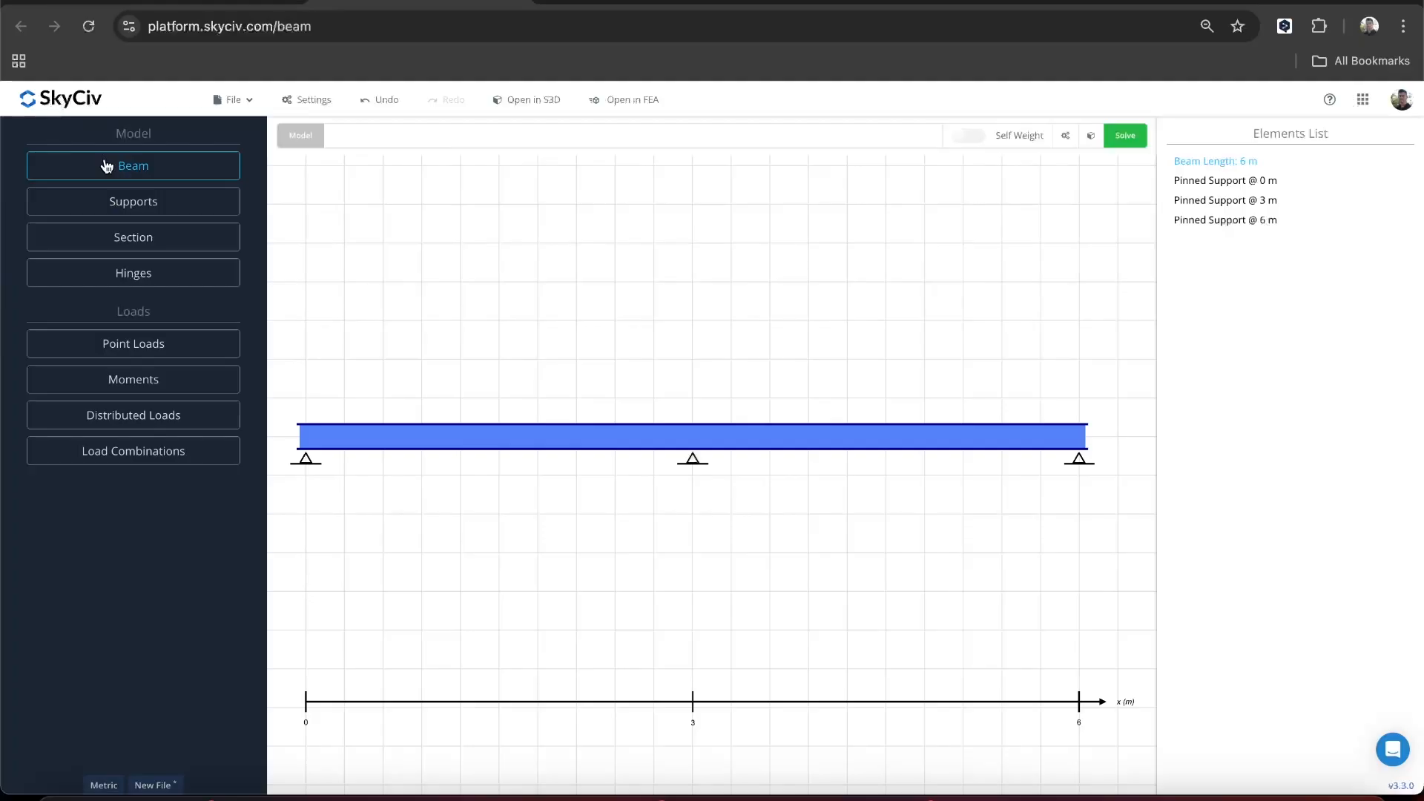
- Load the 2x4 section from the Canadian CWC Finished Structural light framing library in Section Builder
click(135, 237)
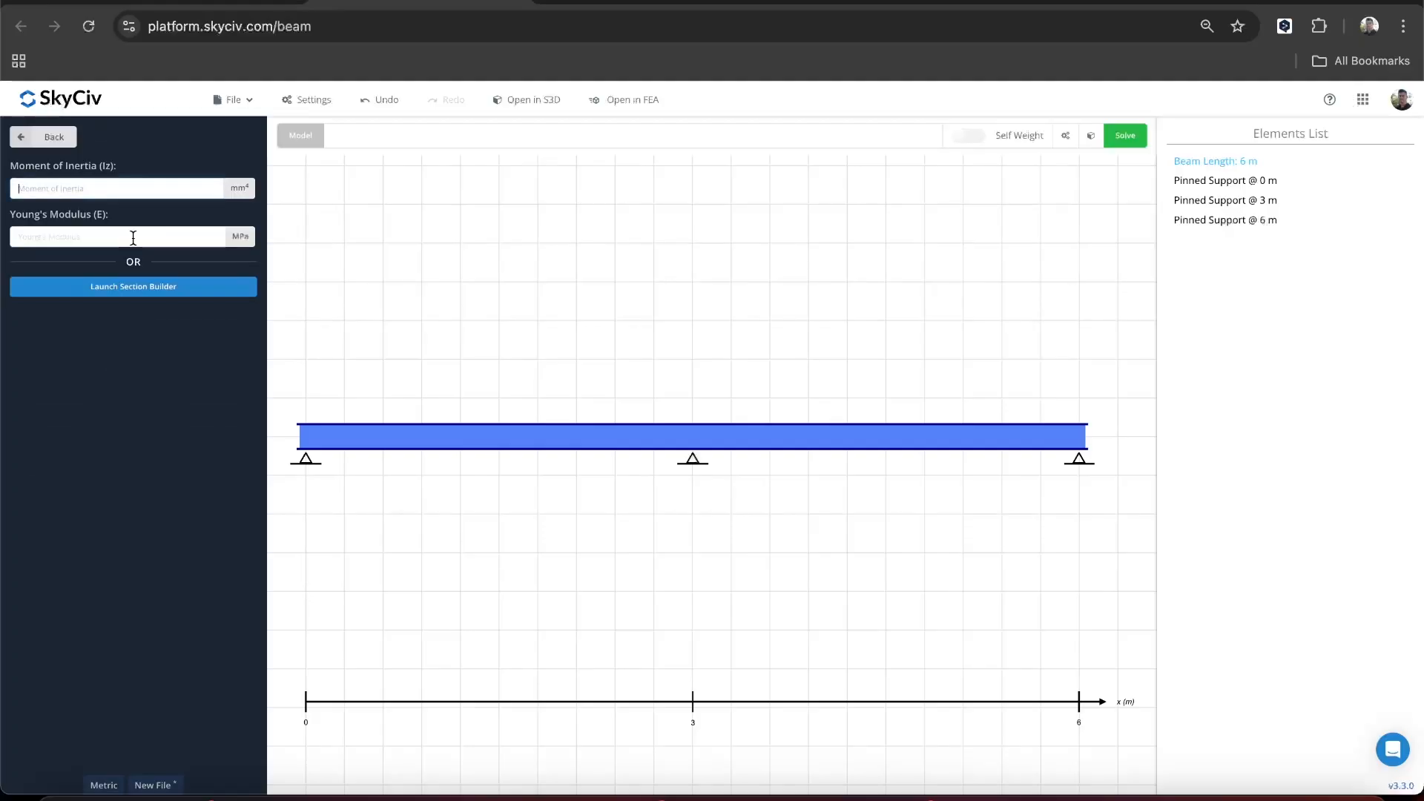
click(164, 295)
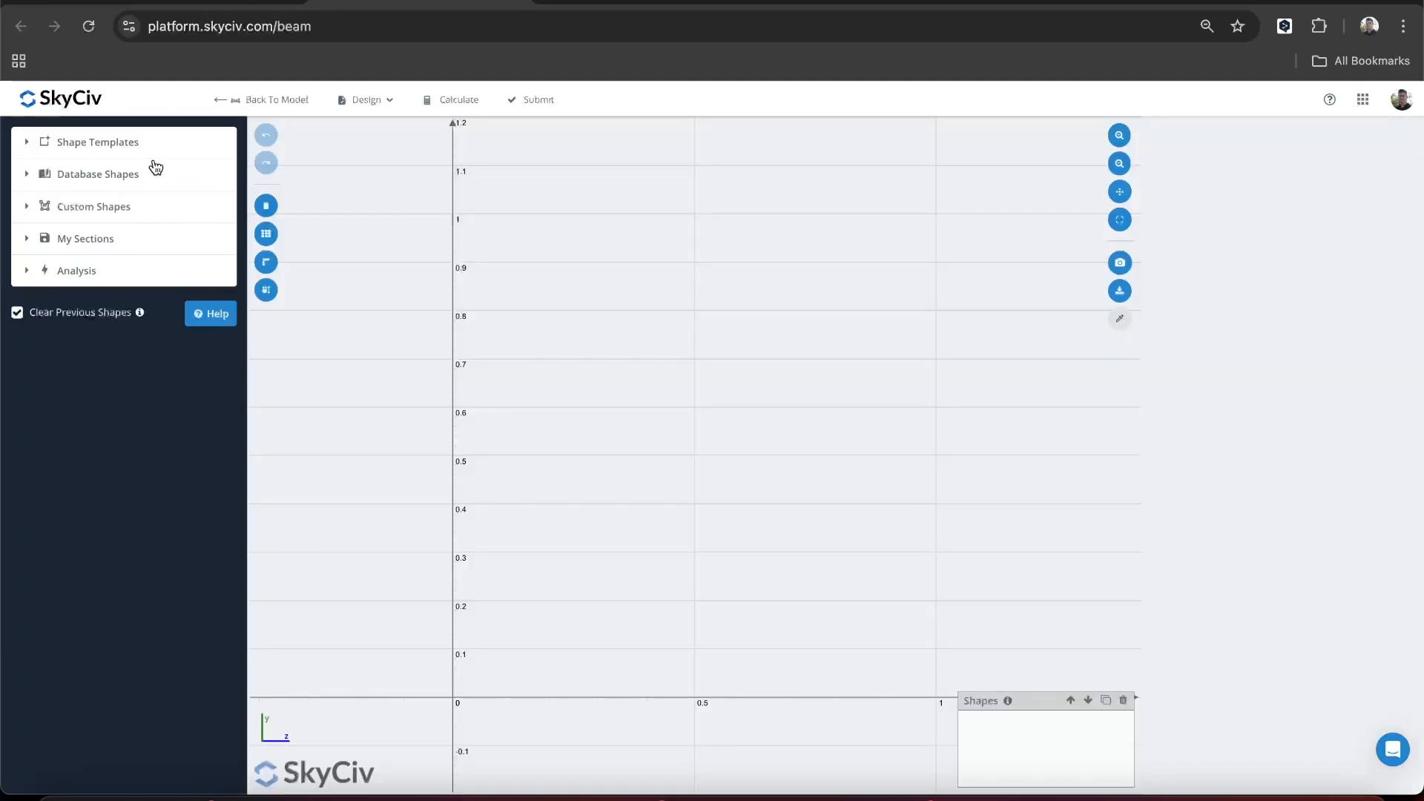
click(132, 176)
scroll(143, 286, down, 1)
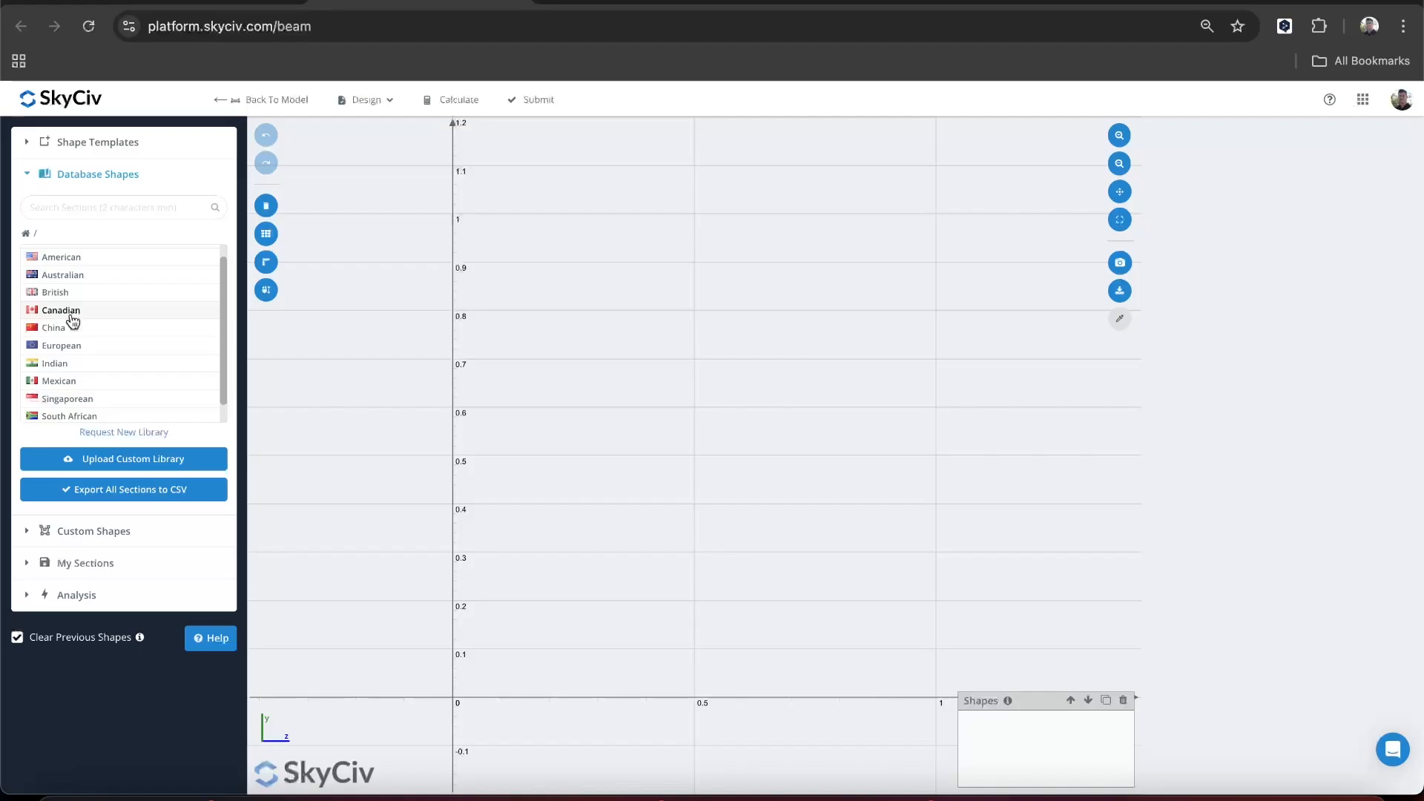
click(71, 314)
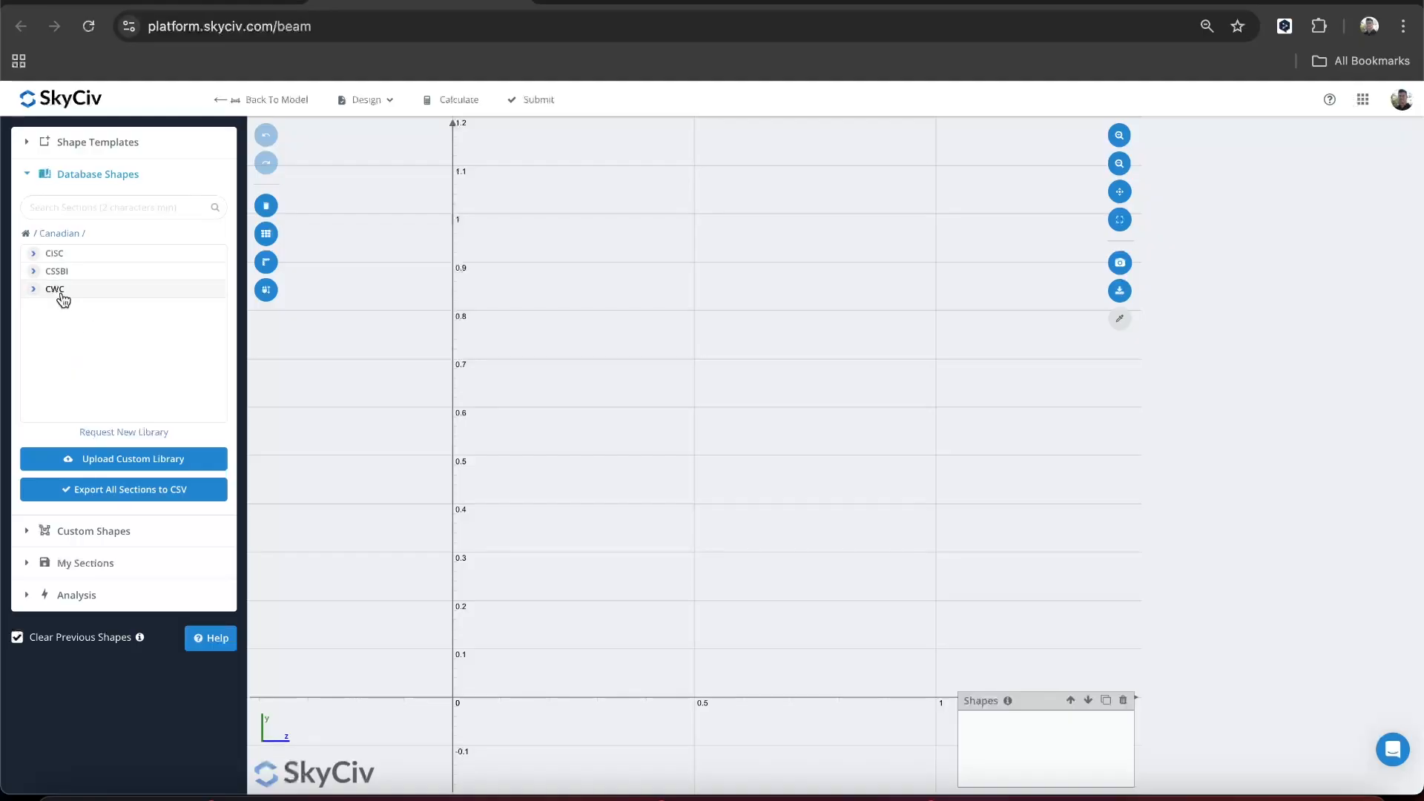
click(59, 291)
scroll(138, 308, down, 3)
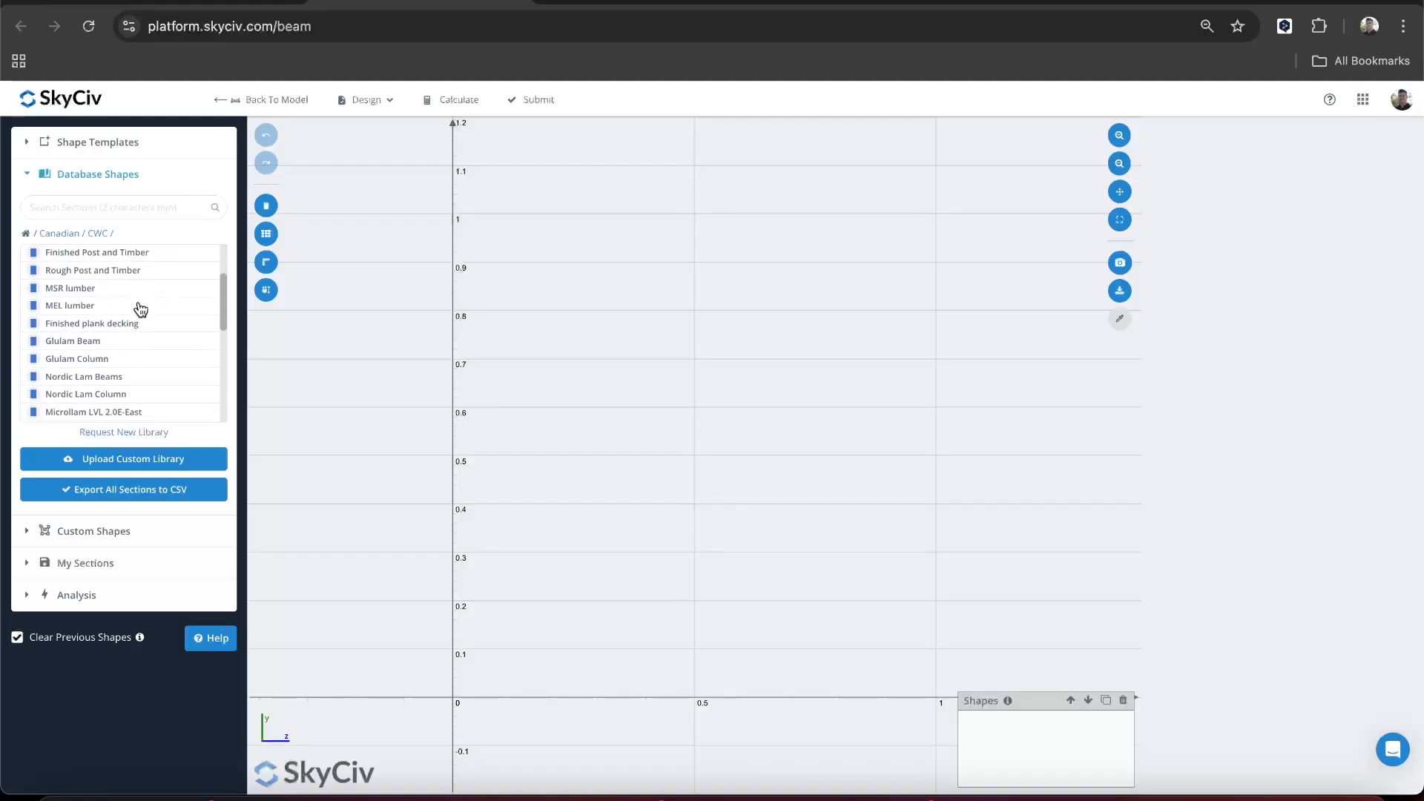
scroll(141, 308, down, 3)
scroll(141, 308, up, 2)
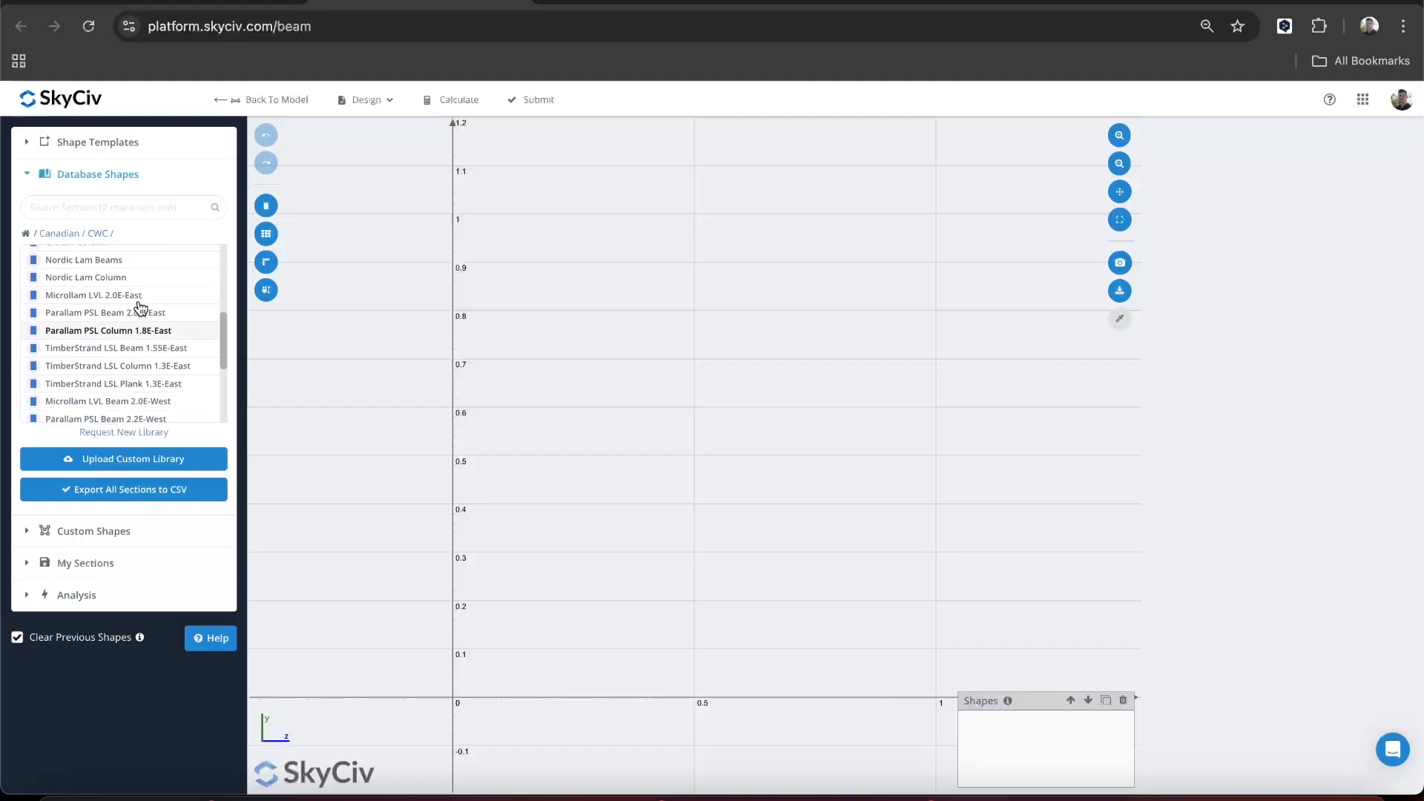
scroll(140, 304, up, 4)
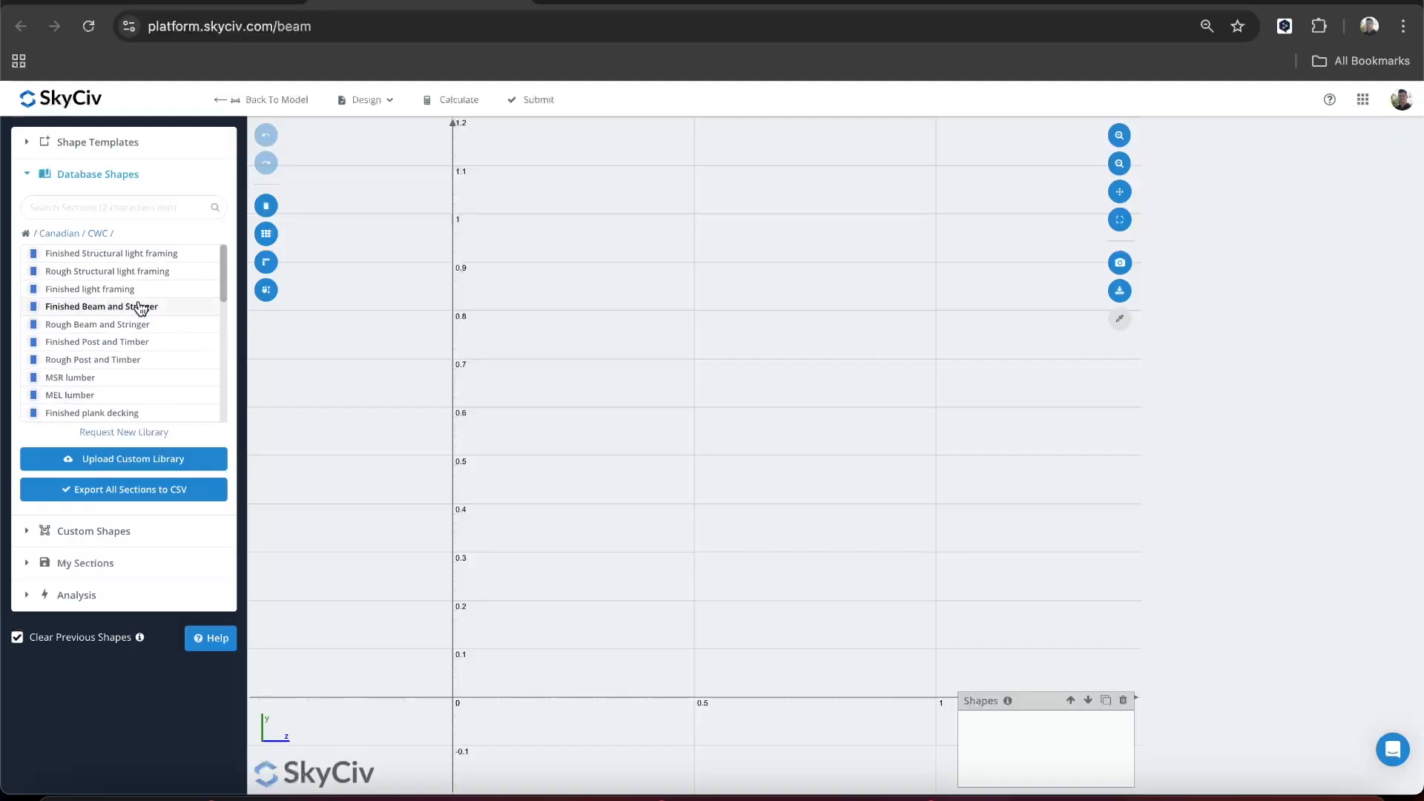
click(118, 255)
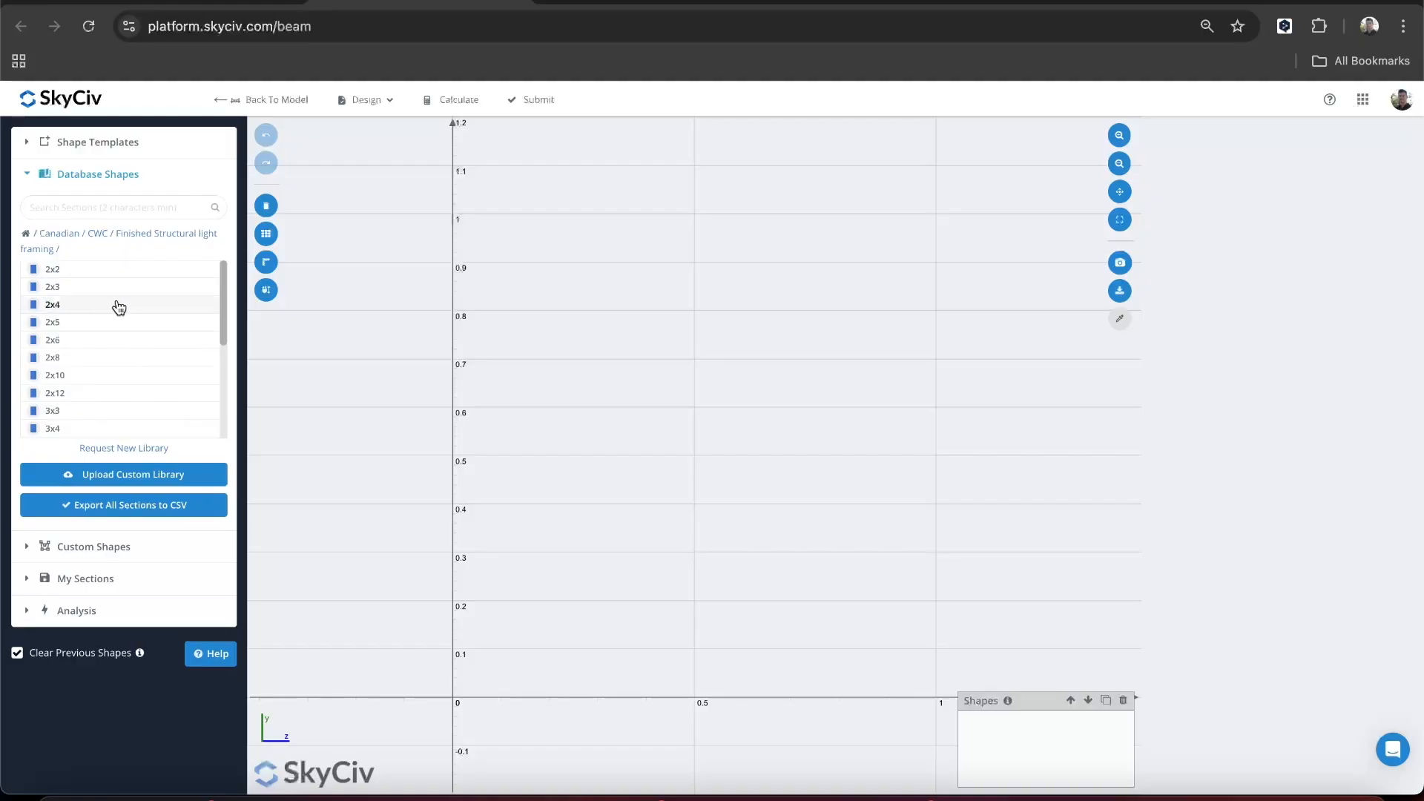
scroll(118, 306, down, 1)
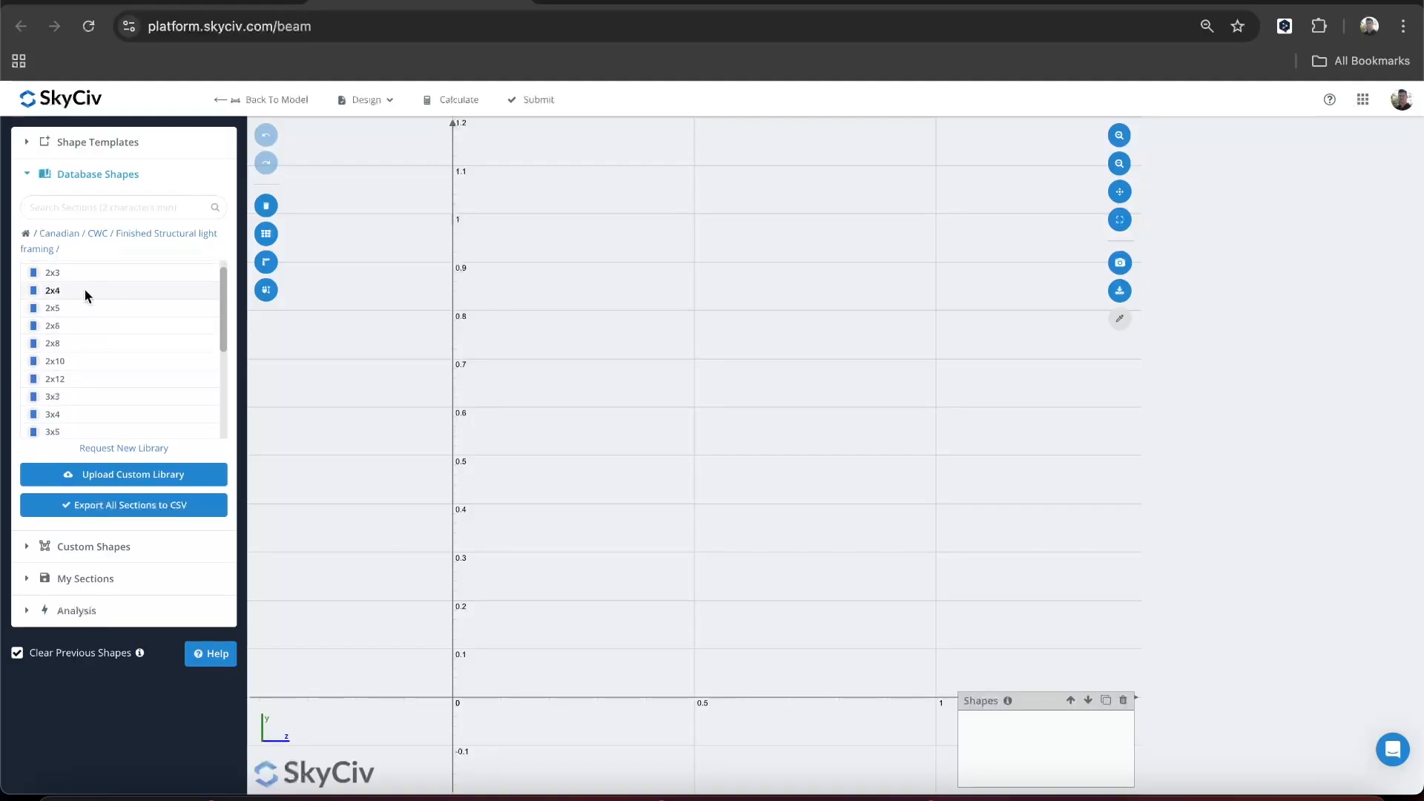
click(85, 290)
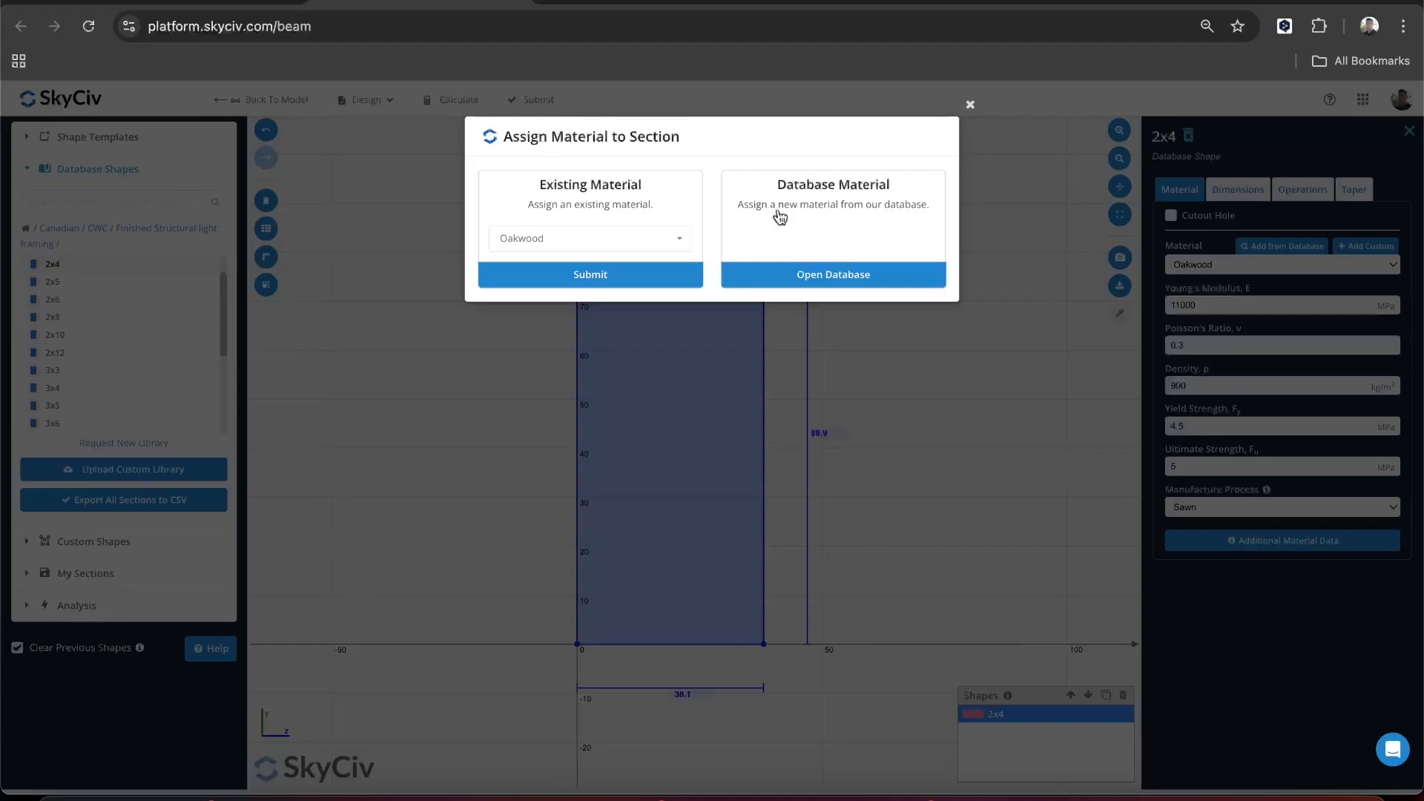
- Assign the database wood material CSA O86:14, Structural light framing, Northern, No1 to the 2x4 and submit the section to the beam
click(802, 276)
click(713, 296)
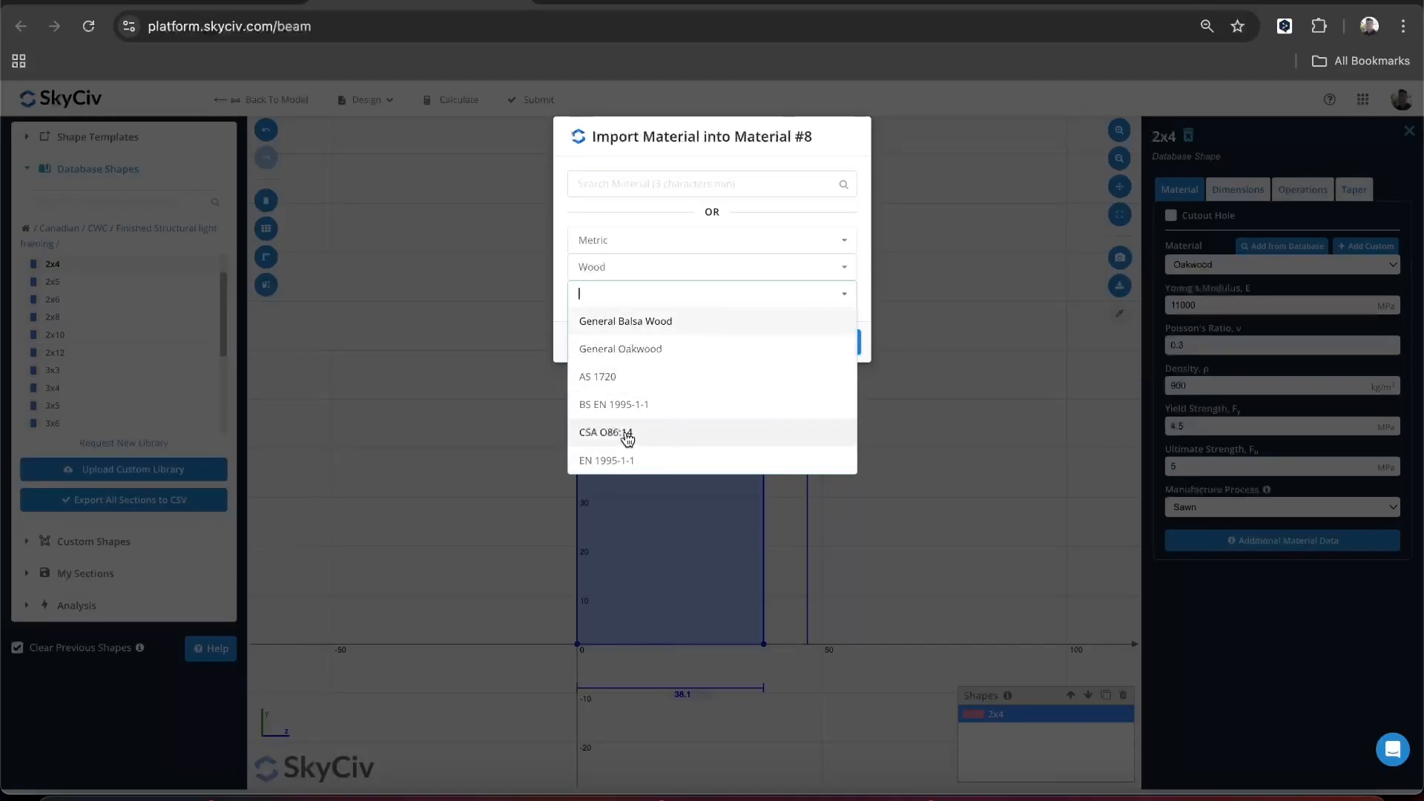
click(636, 436)
click(654, 326)
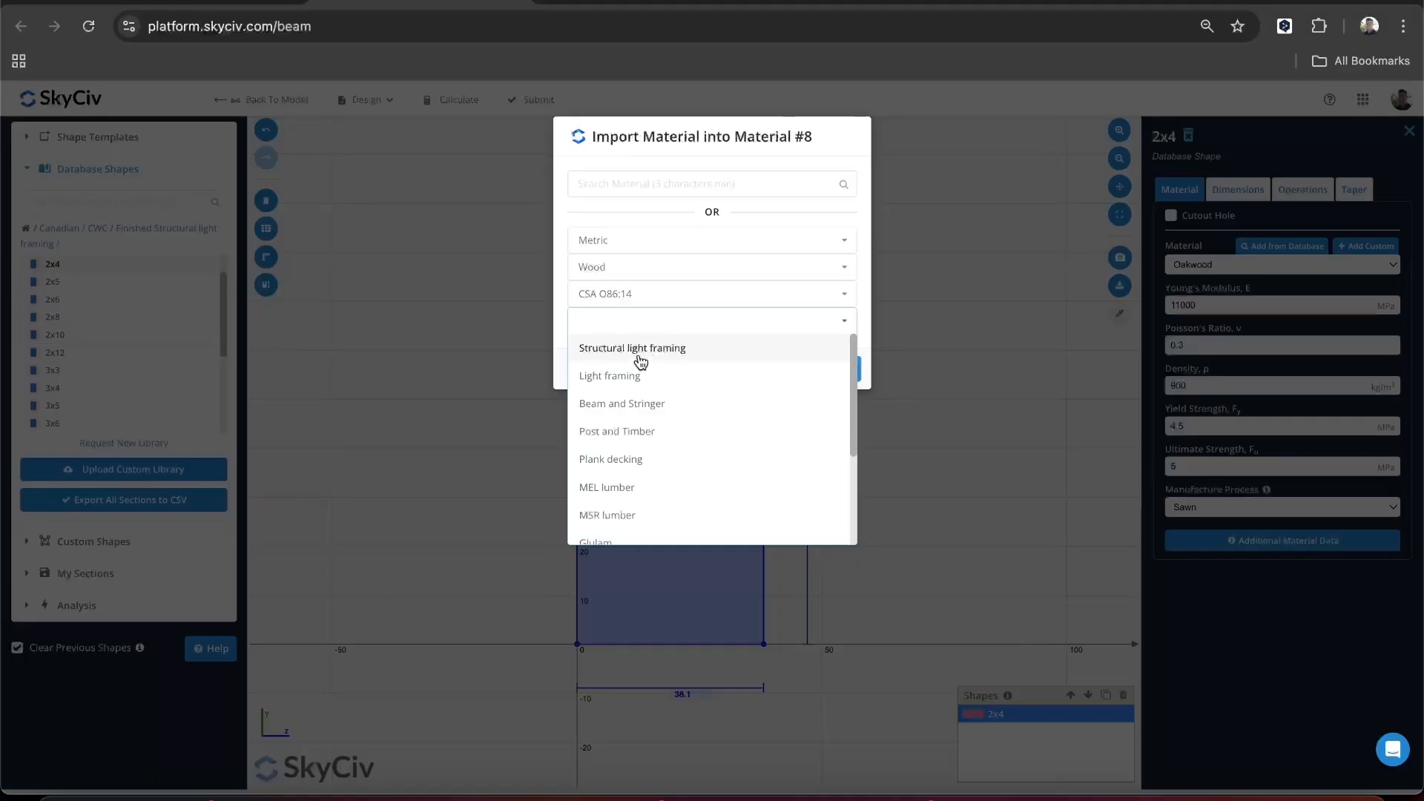
click(638, 357)
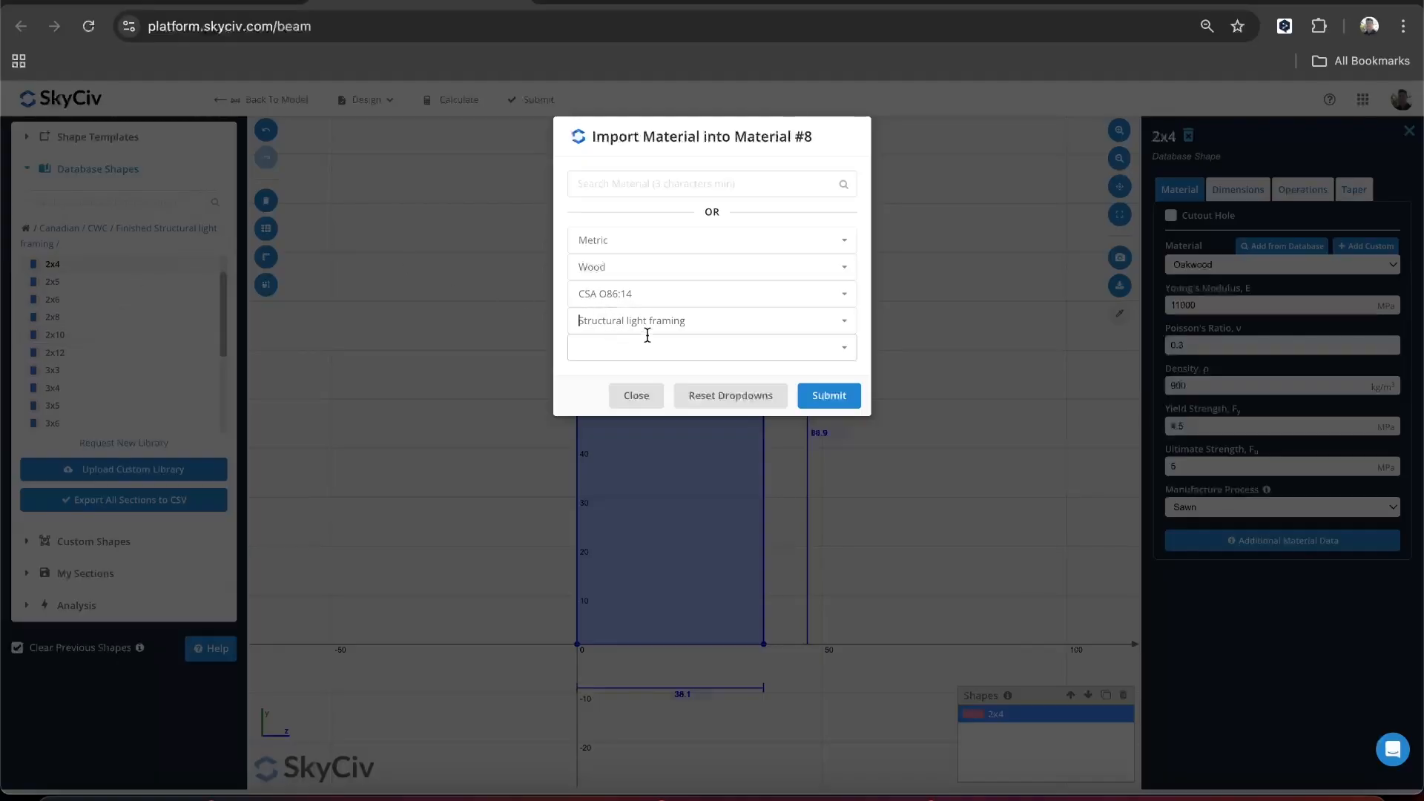
click(625, 357)
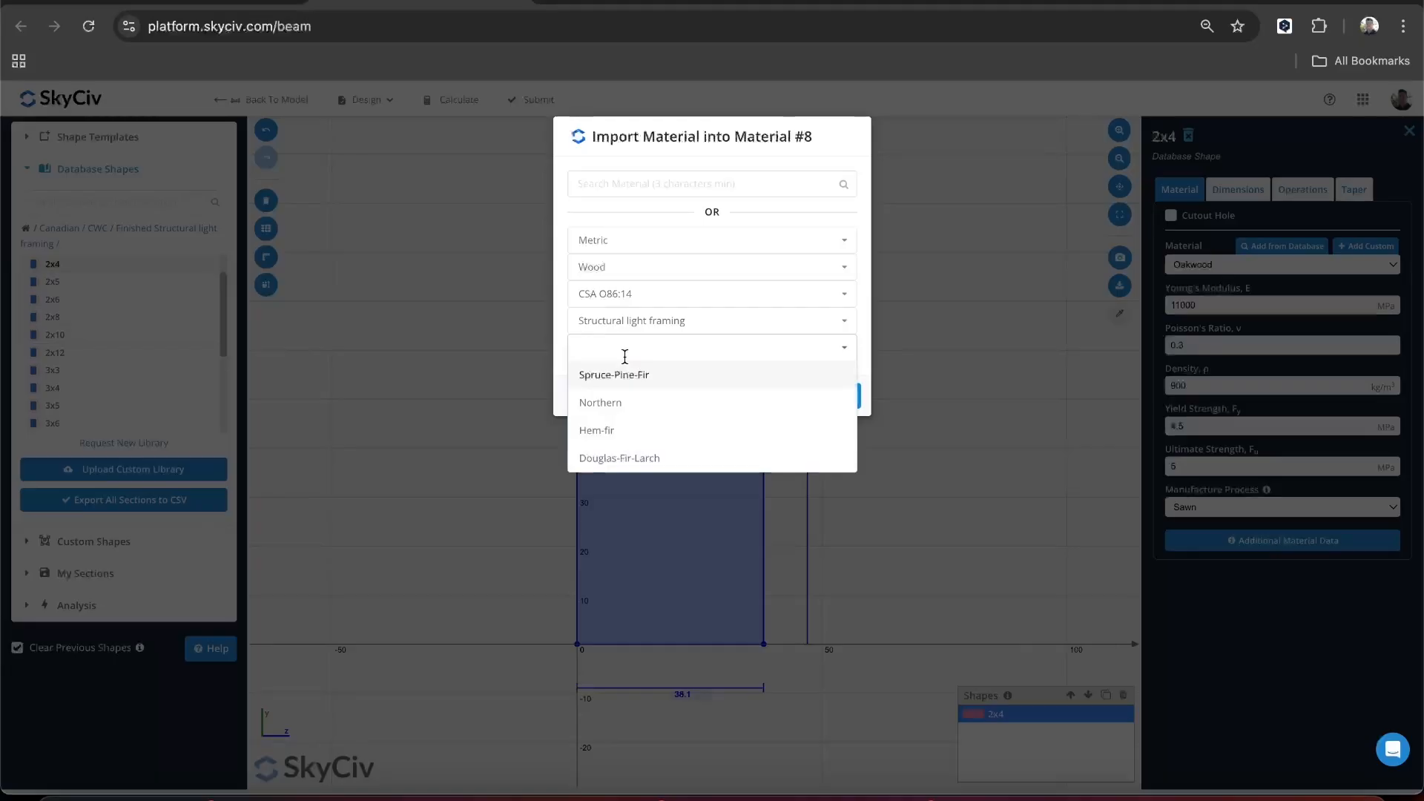
click(627, 401)
click(648, 377)
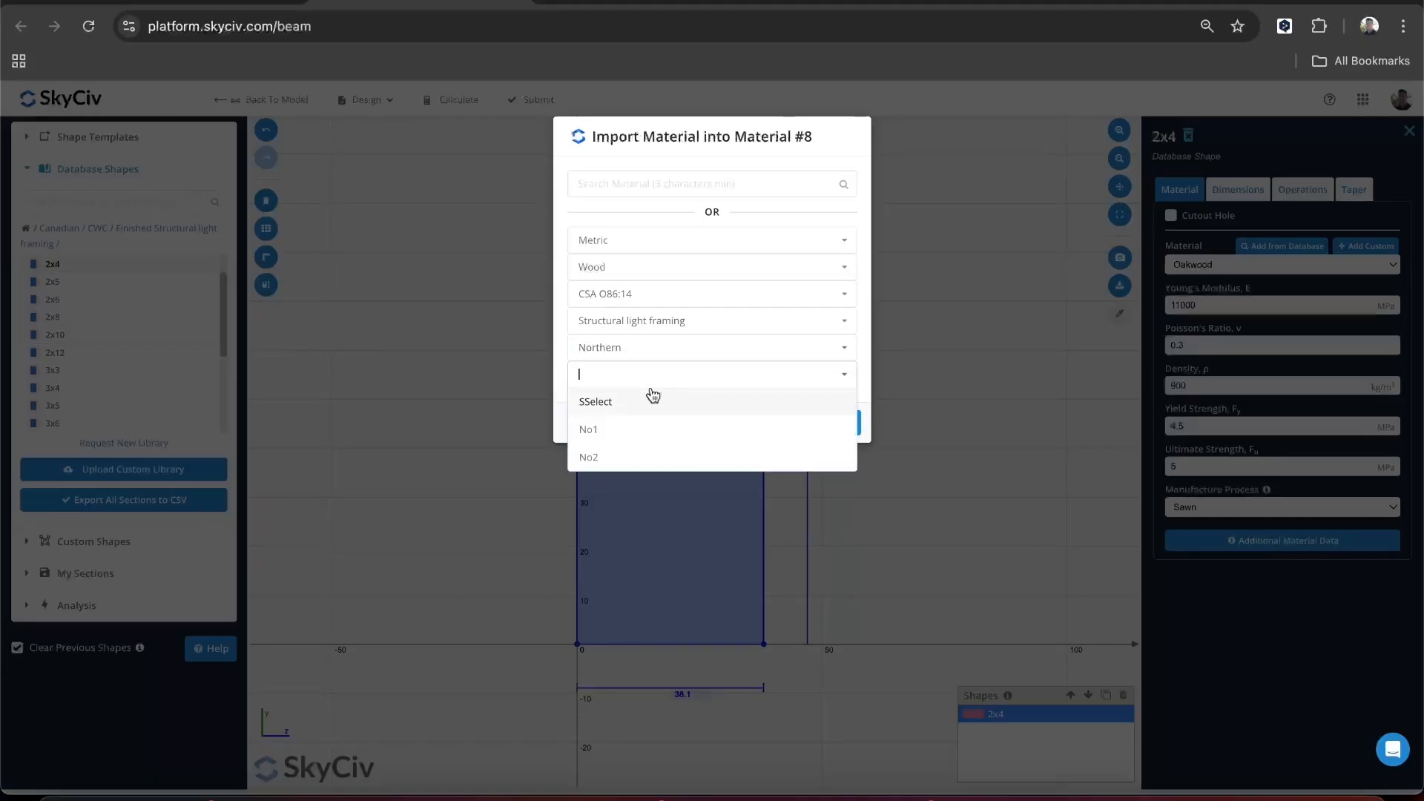
click(645, 429)
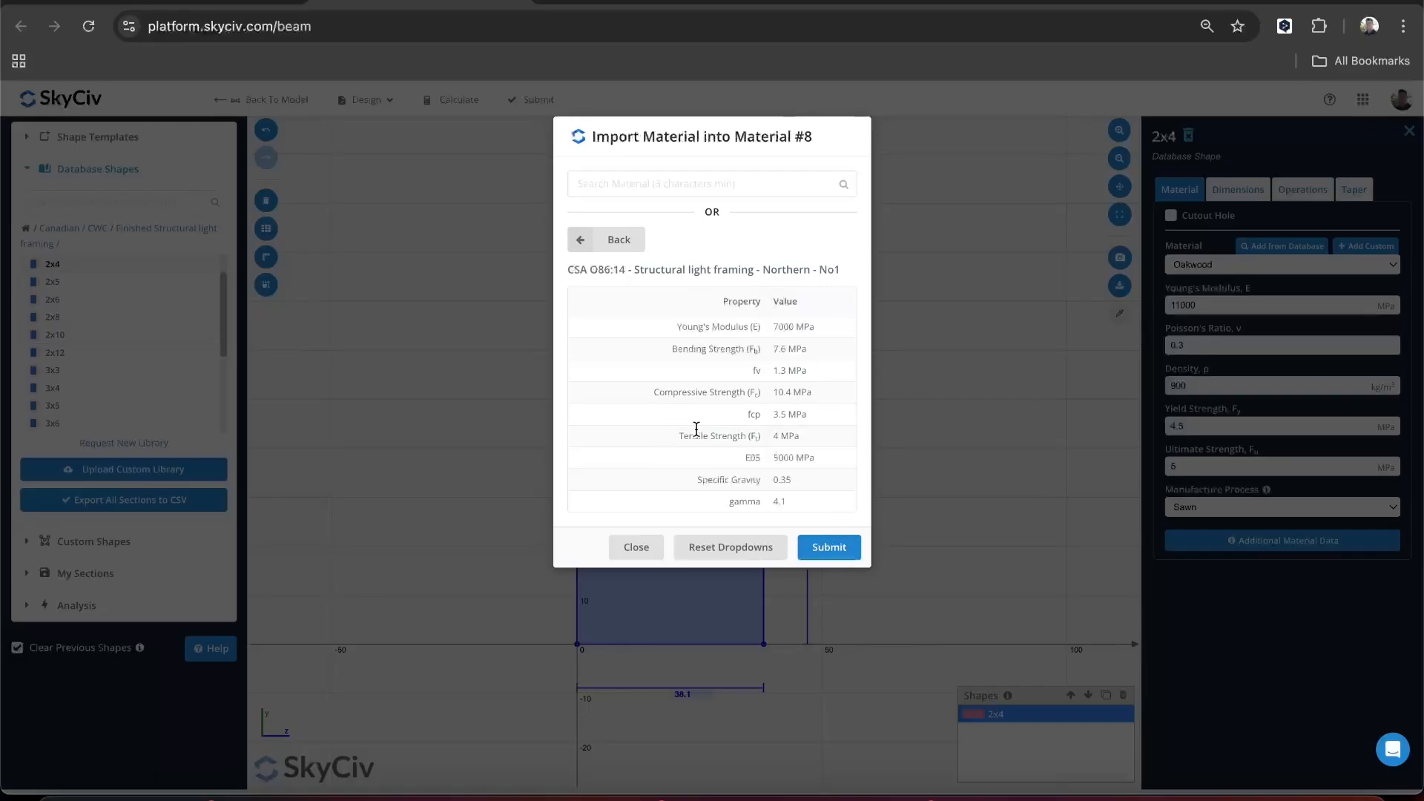
click(827, 558)
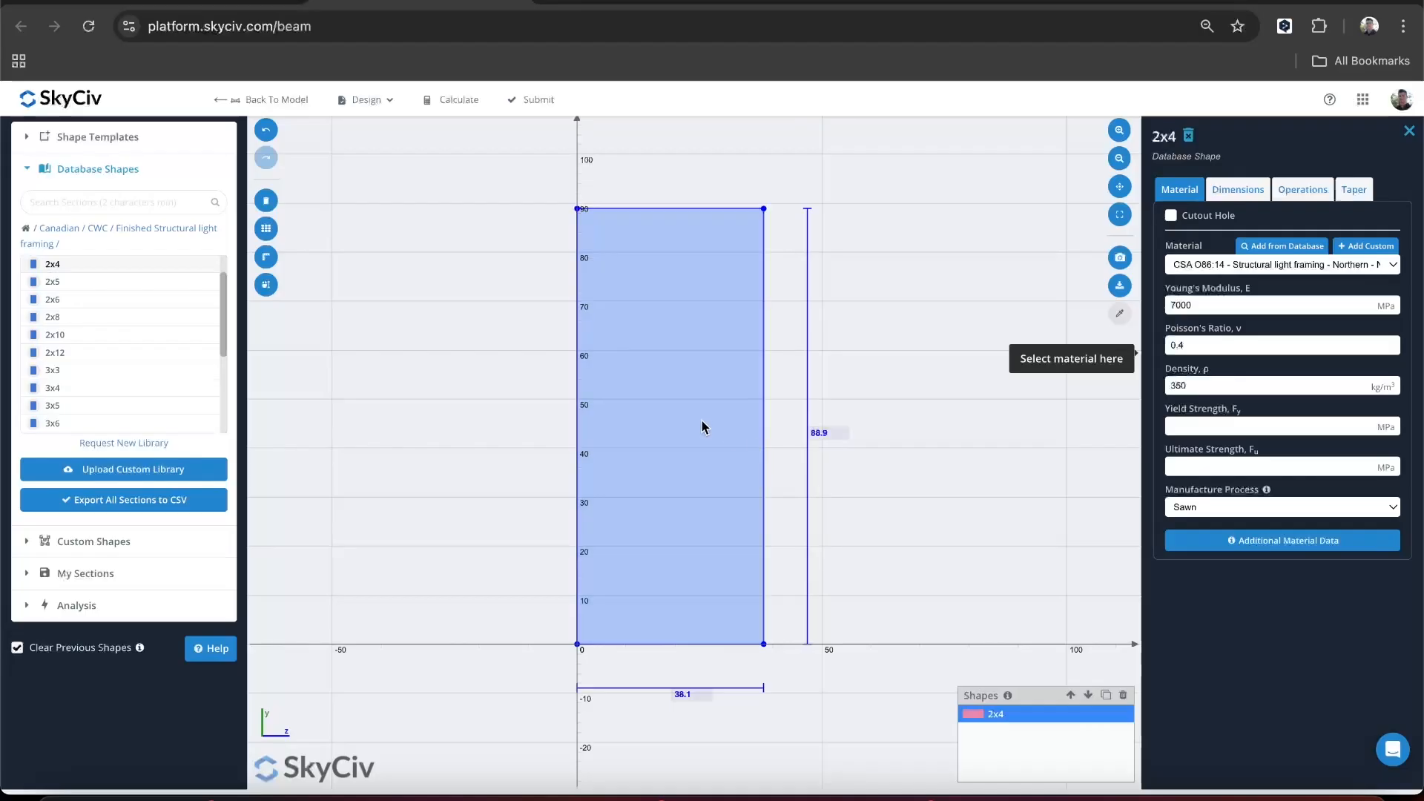
click(537, 106)
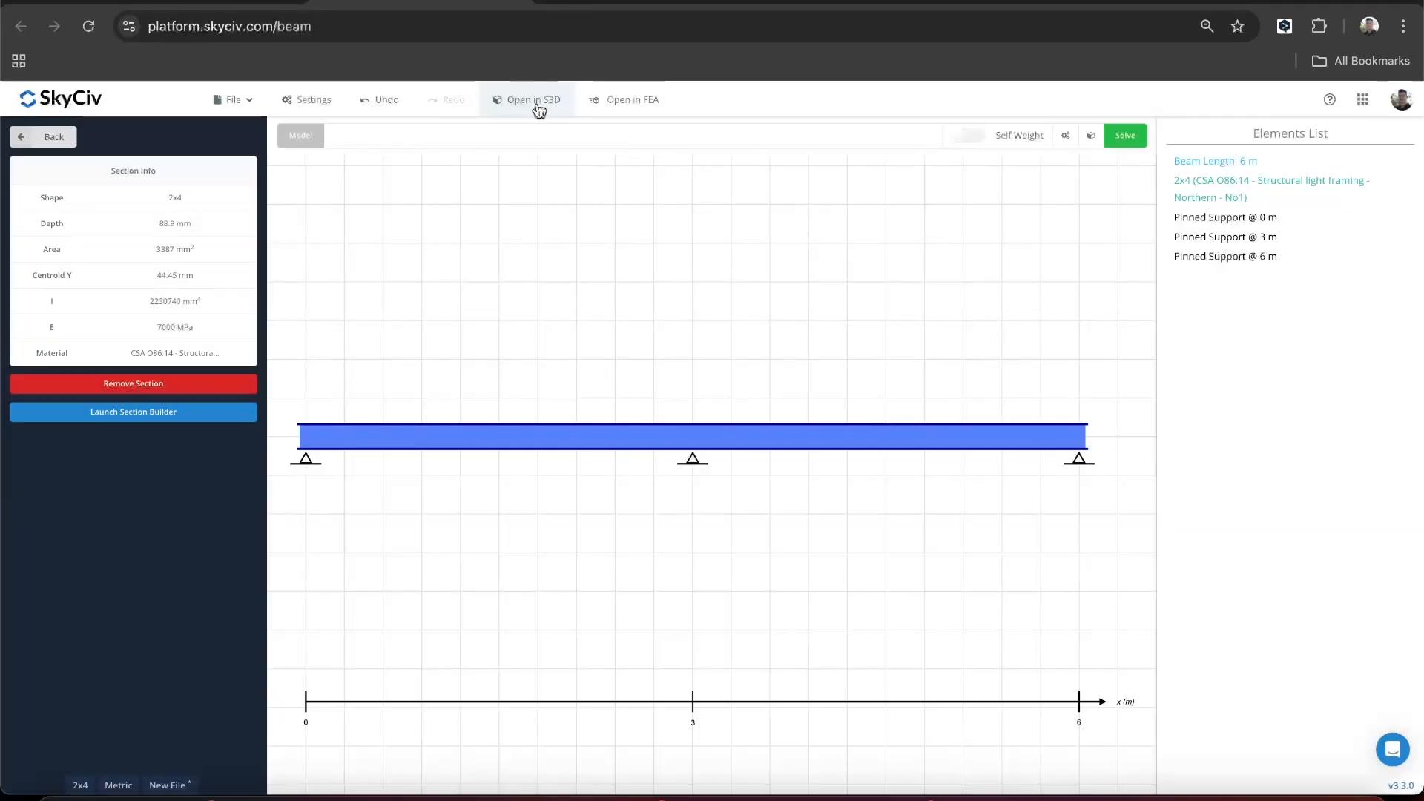
click(52, 138)
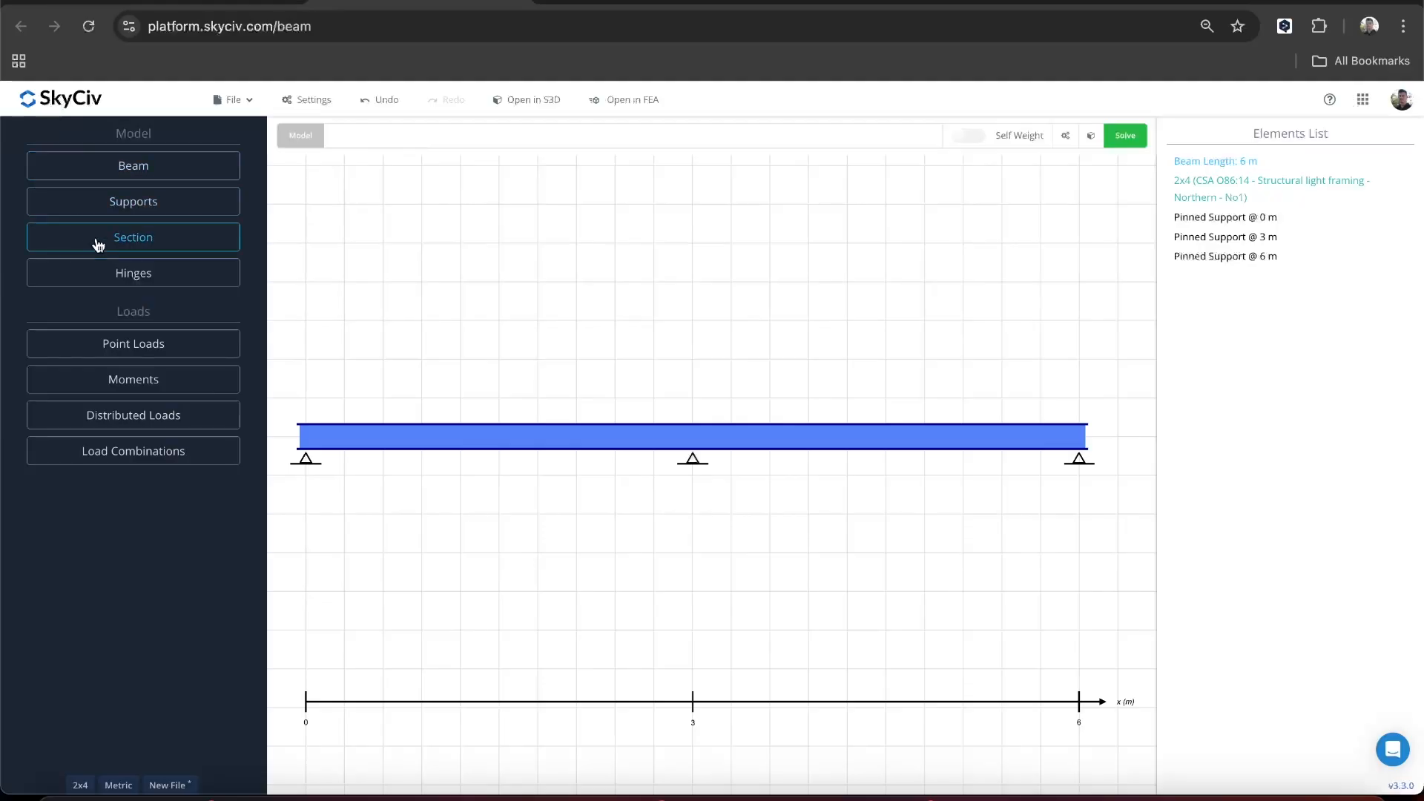
- Check the loads in the Excalidraw sketch and add a downward 0.5 kN/m distributed dead load from 0 to 6 m
click(131, 420)
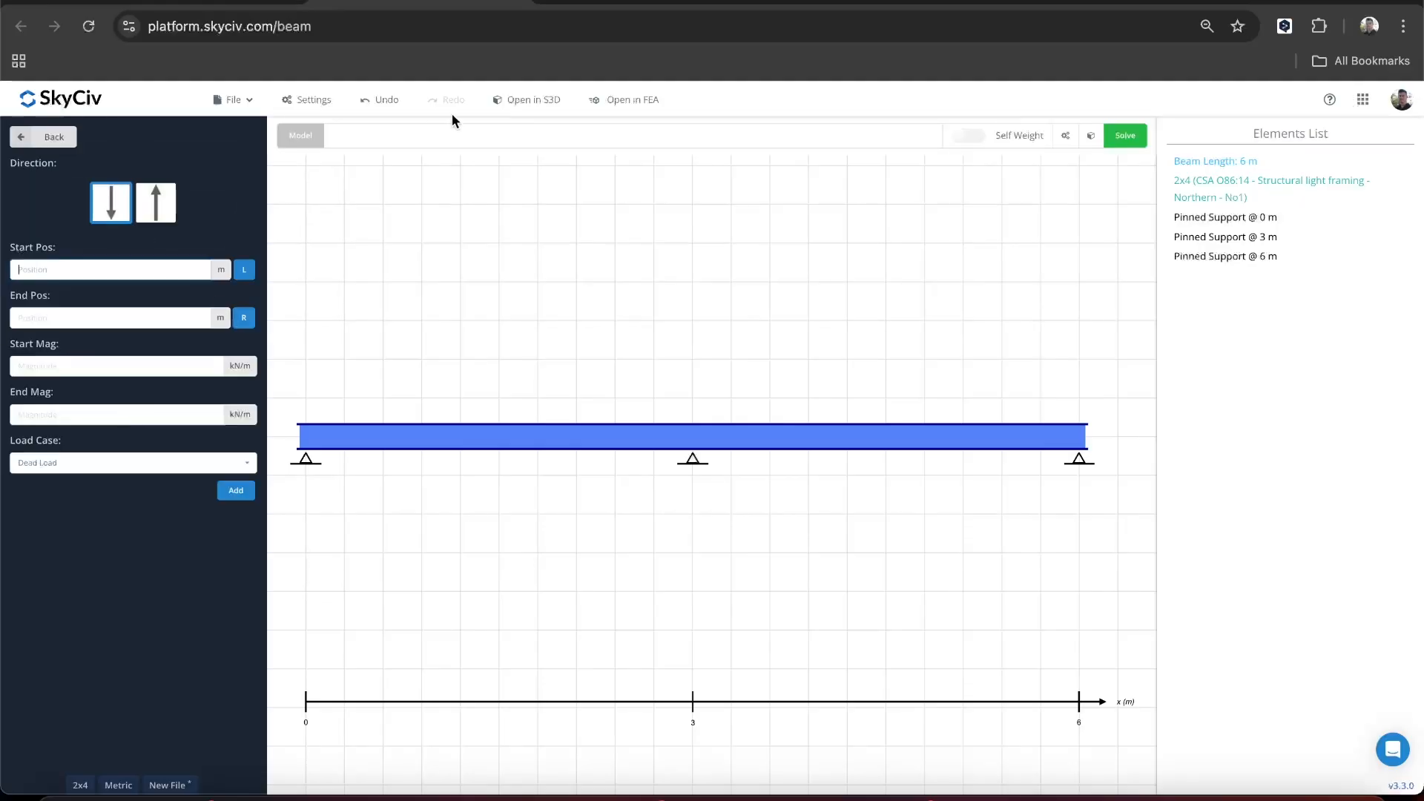
click(568, 4)
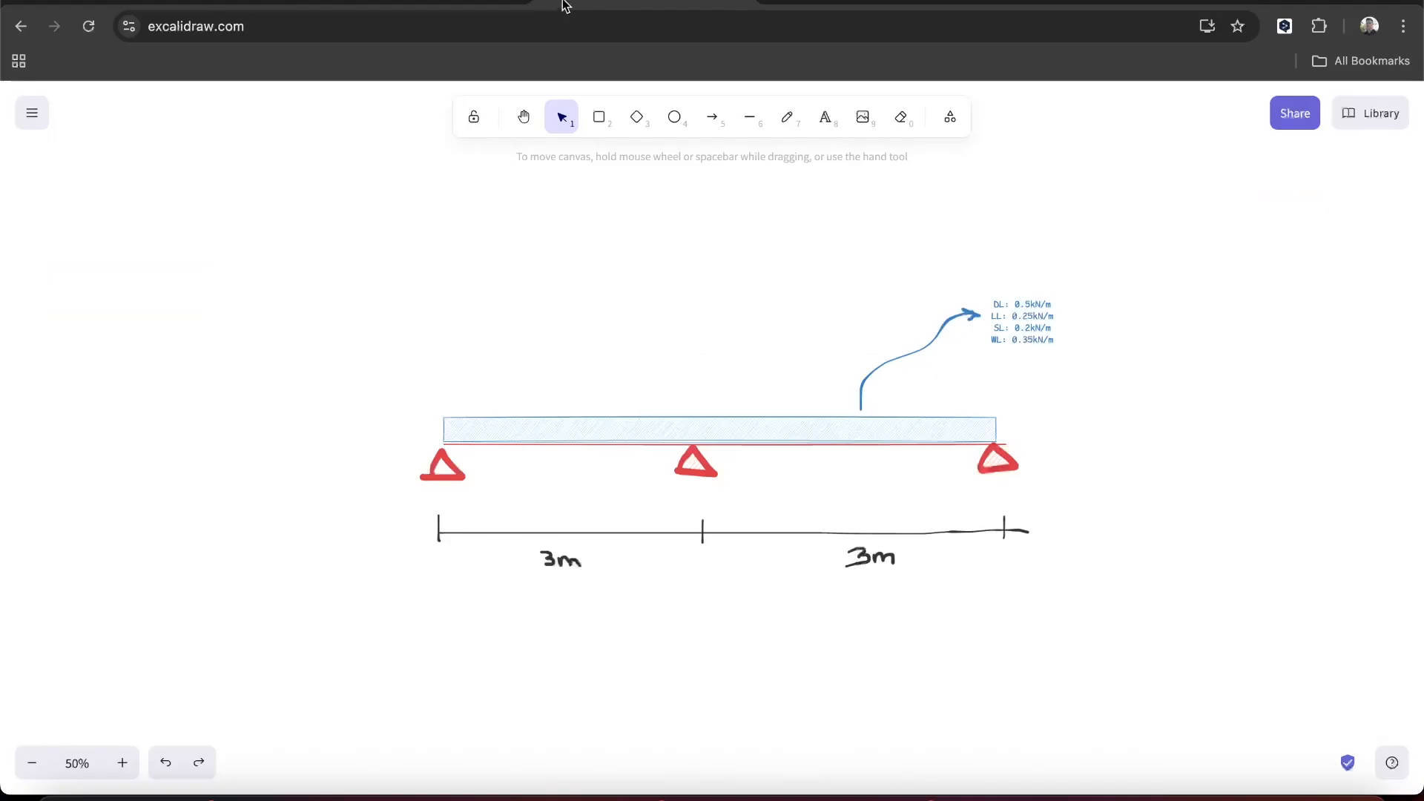
click(444, 3)
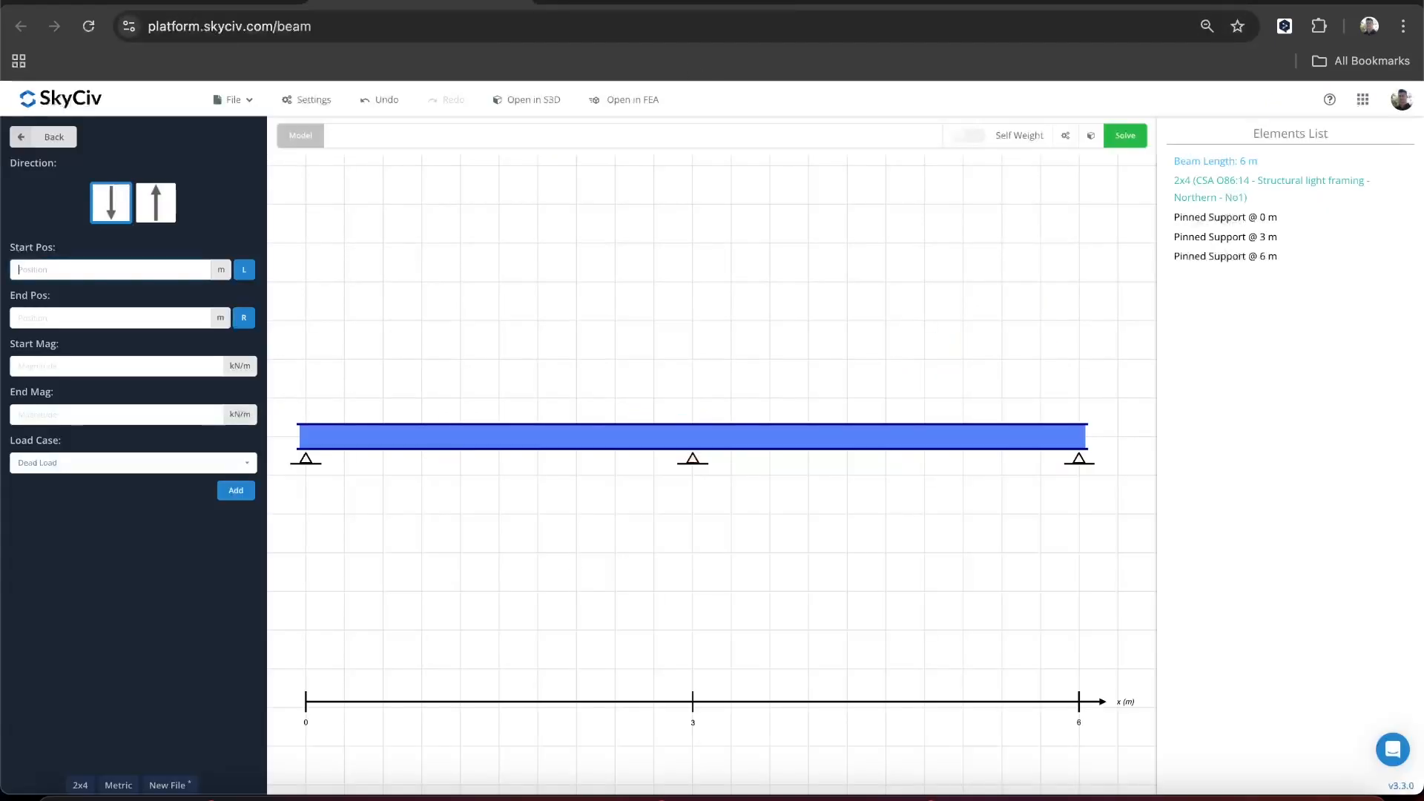
text(0)
text(6)
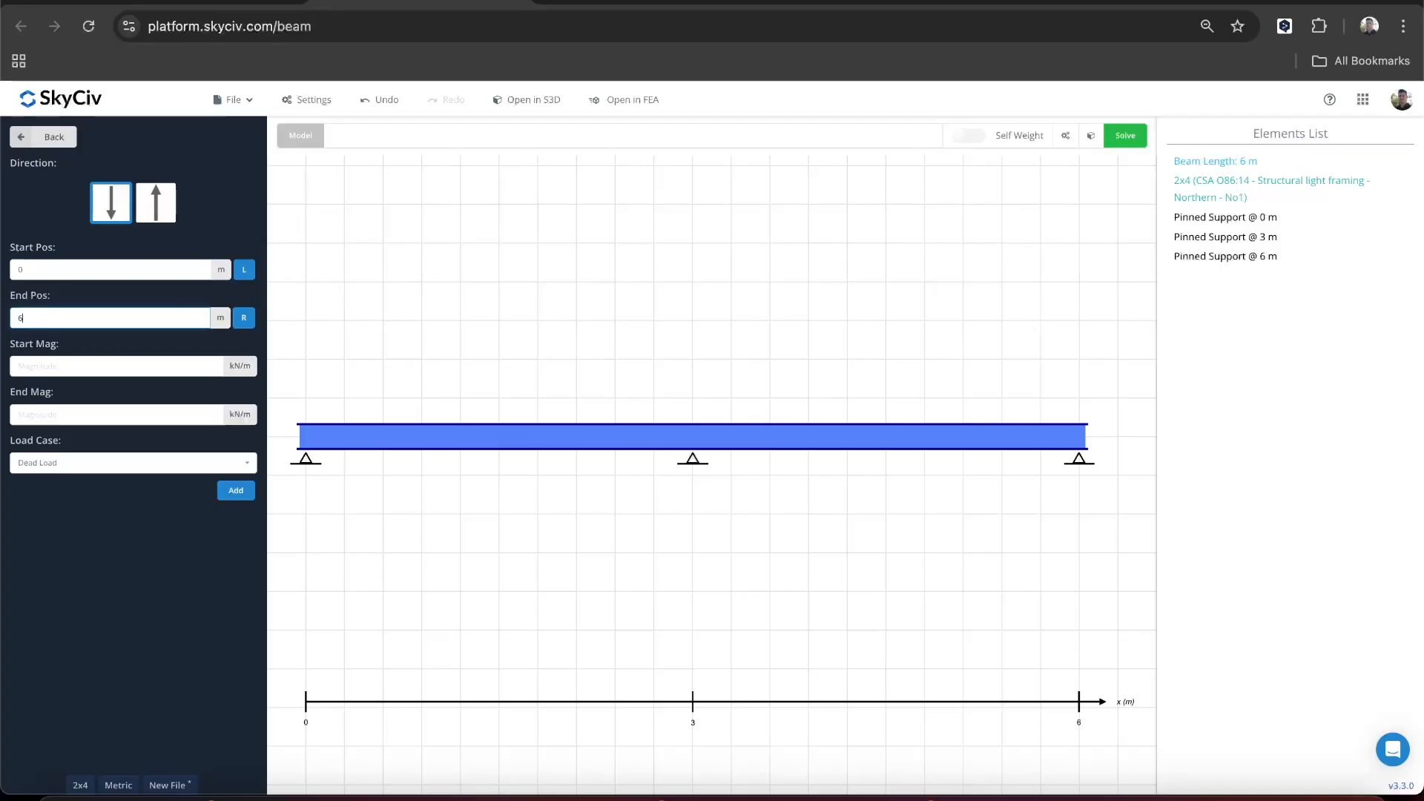
key(Tab)
text(0.5)
key(Tab)
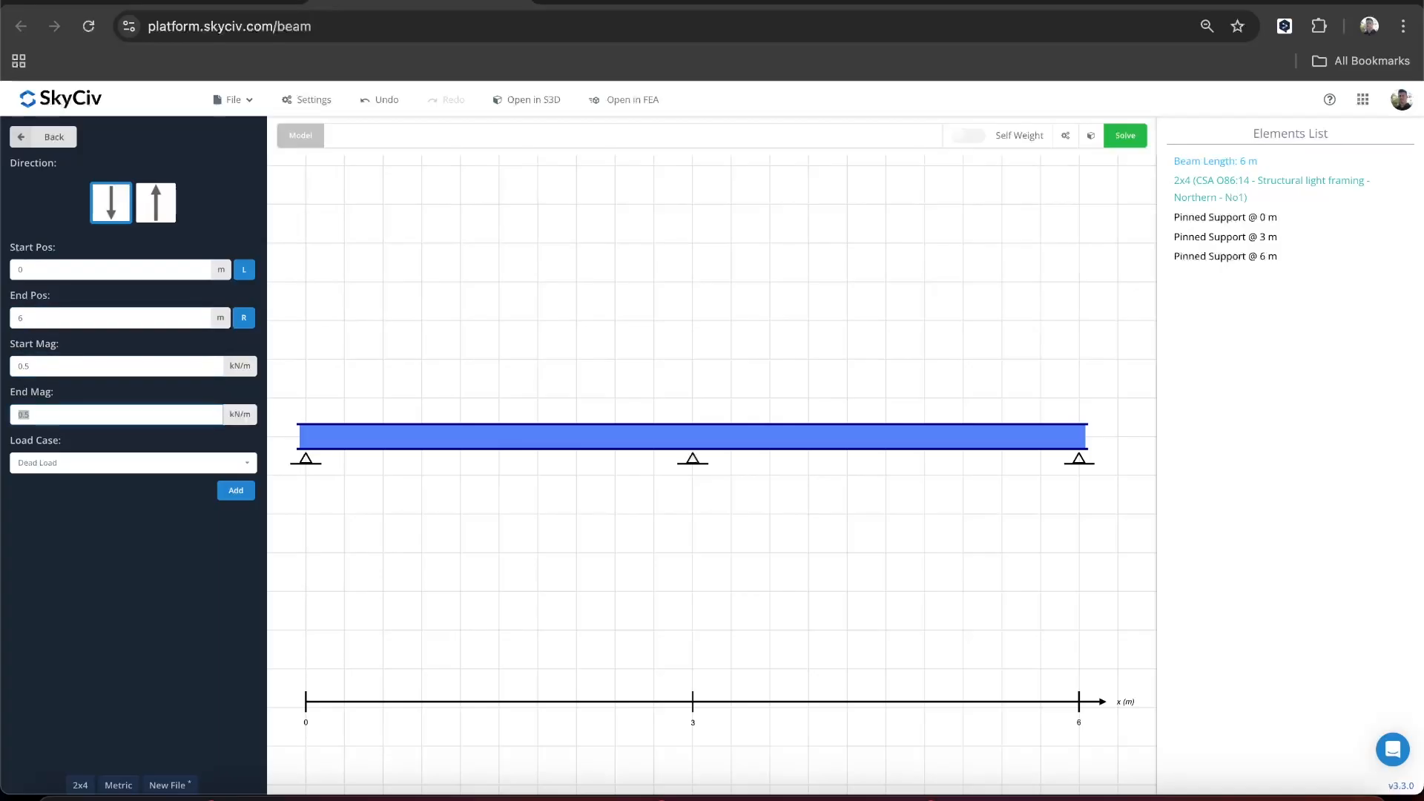
click(234, 493)
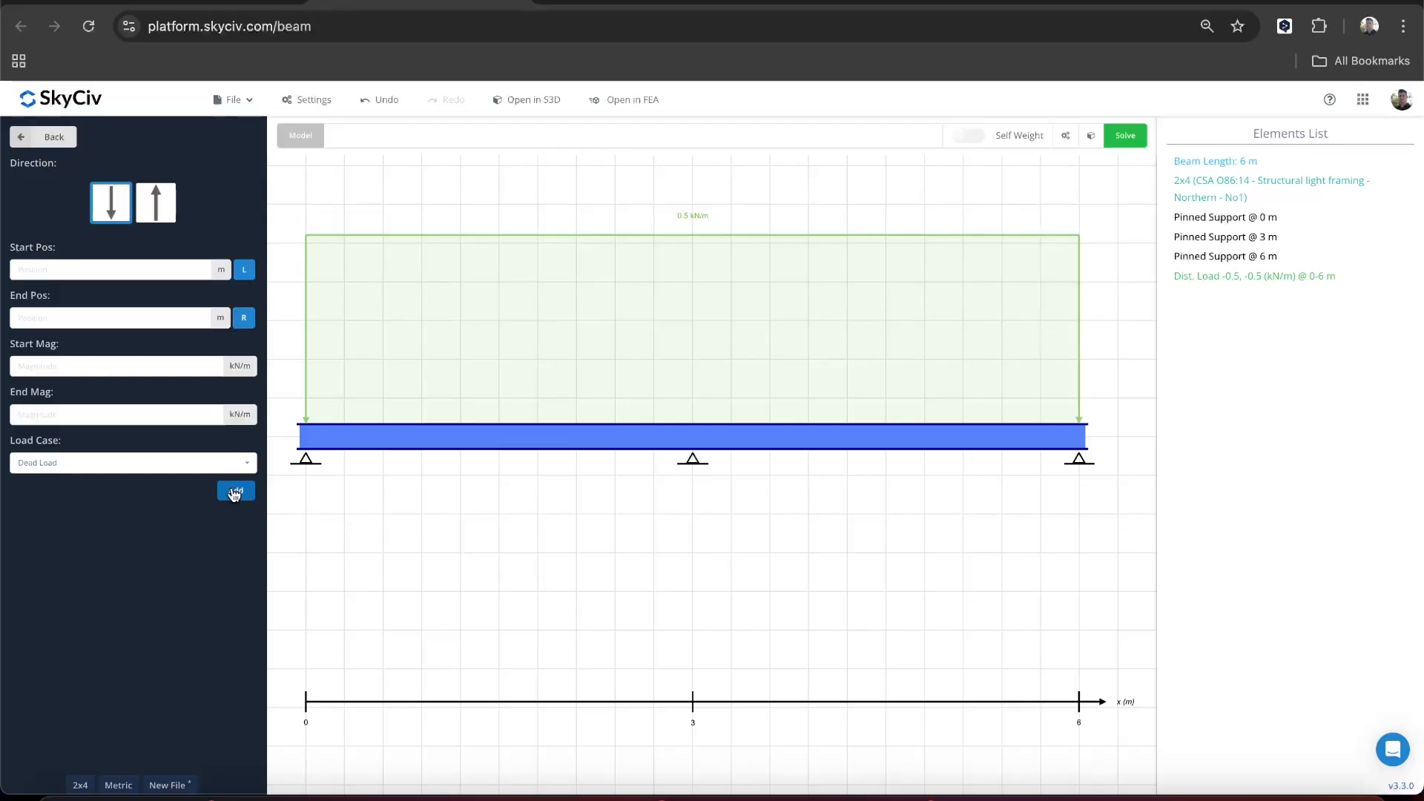
- Check the live load in the Excalidraw sketch and add a downward 0.25 kN/m distributed live load from 0 to 6 m
click(55, 137)
click(122, 414)
click(593, 6)
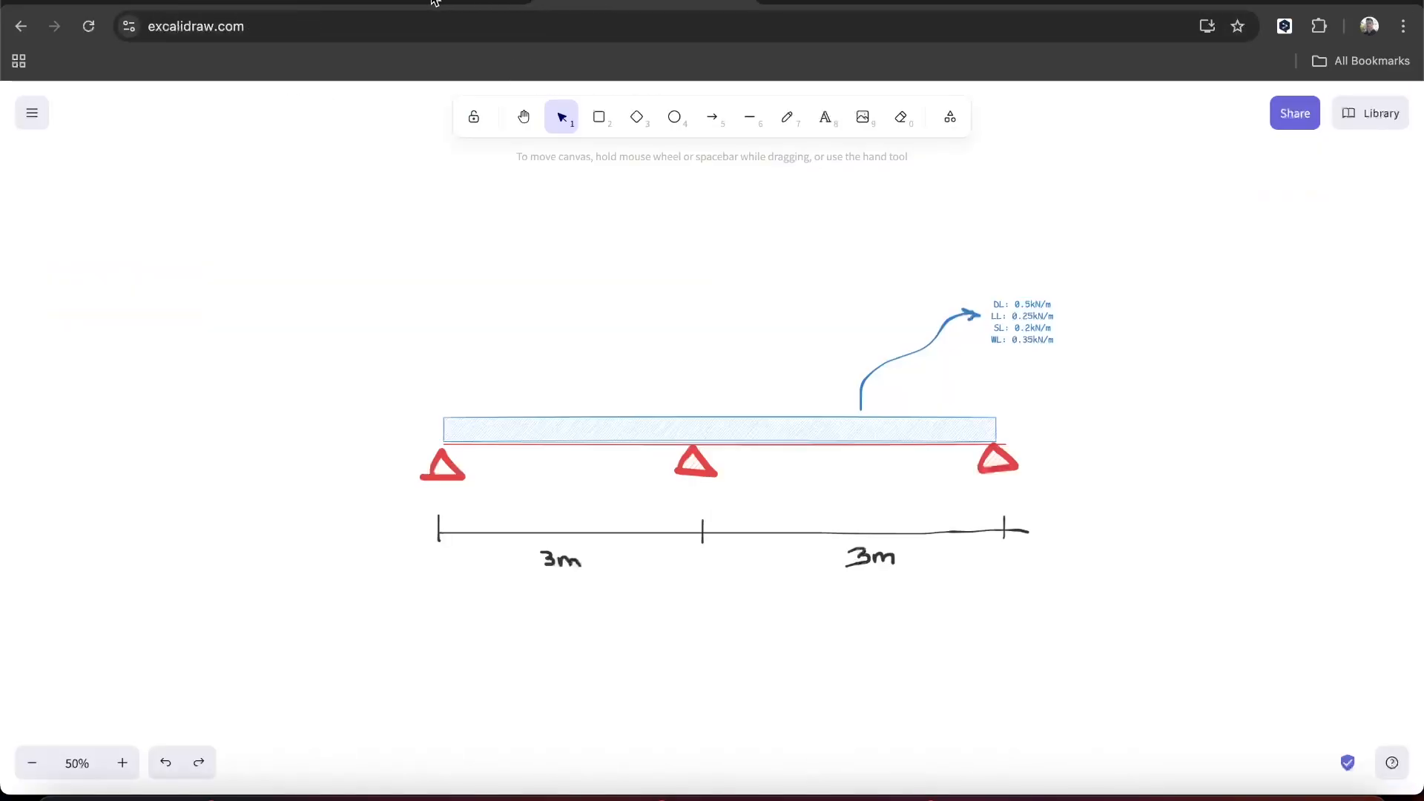
click(434, 3)
text(0.25)
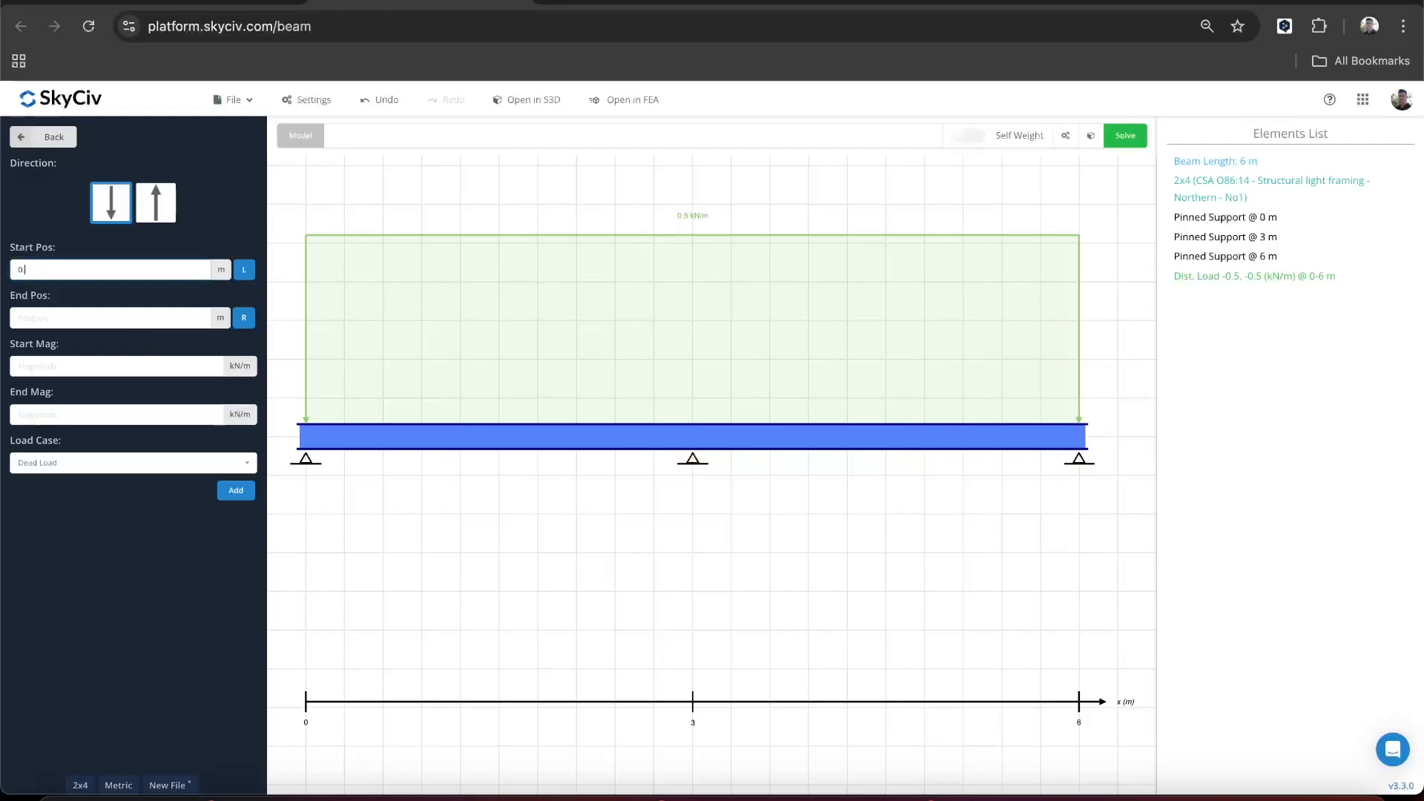
click(138, 320)
key(shift+Tab)
text(0)
key(Tab)
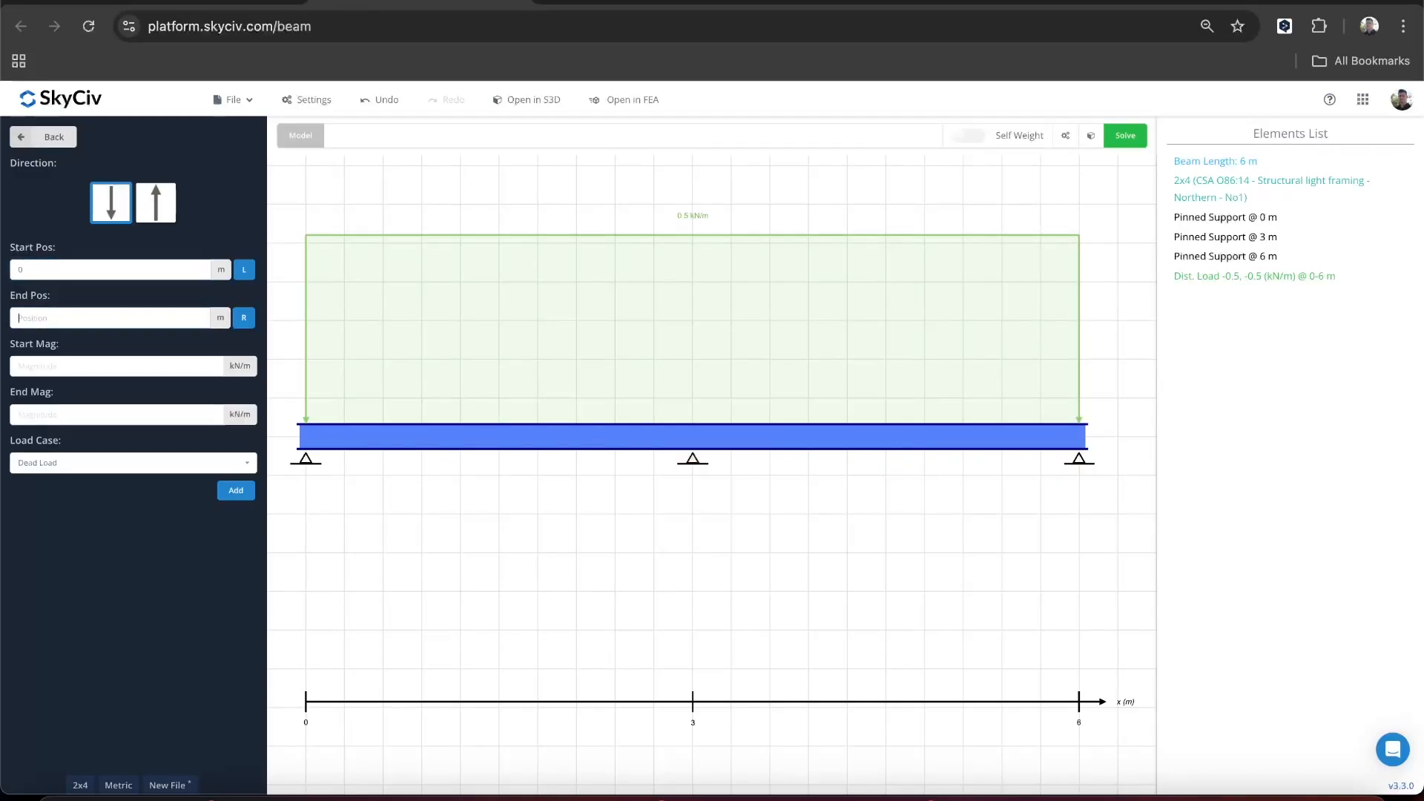
text(6)
key(Tab)
text(0.25)
key(Tab)
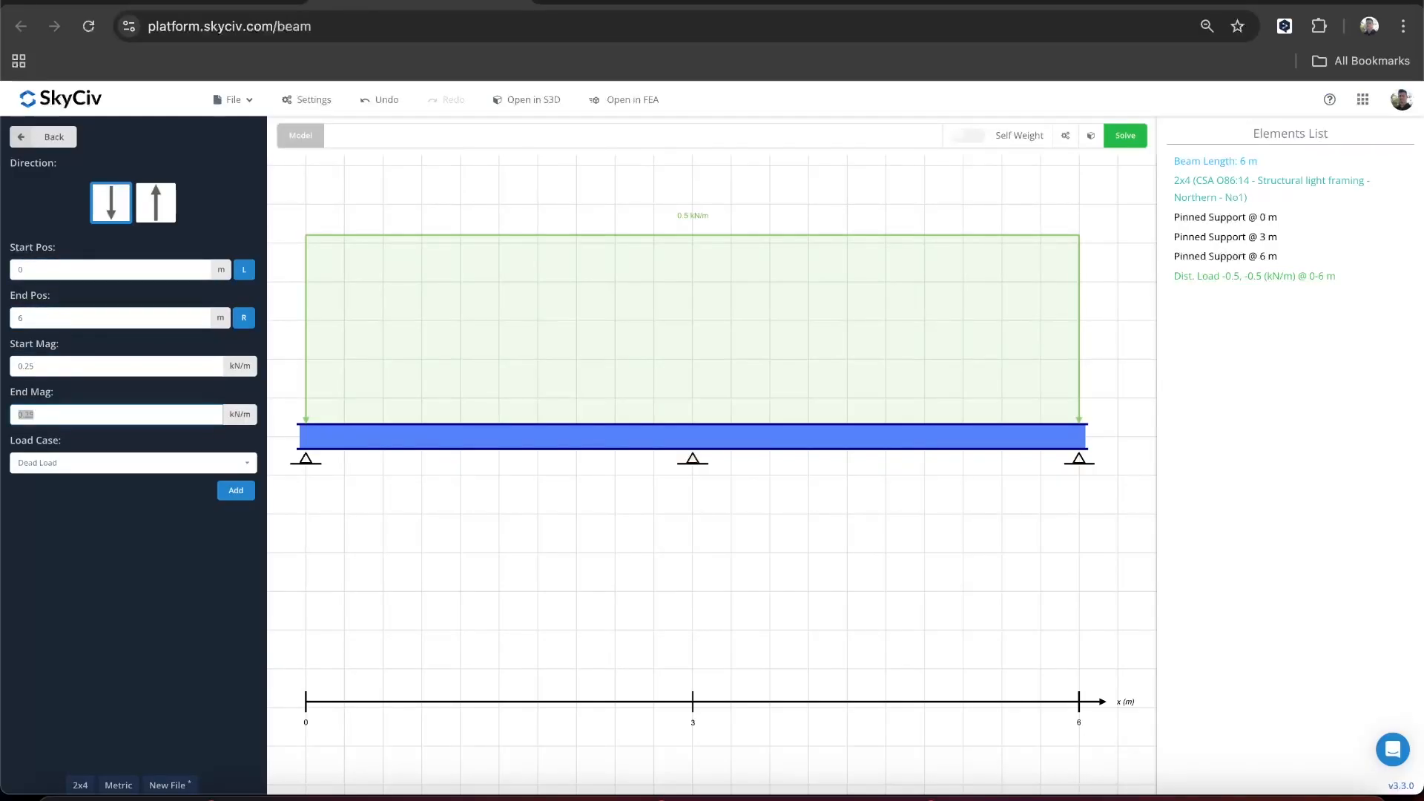
click(104, 465)
click(89, 511)
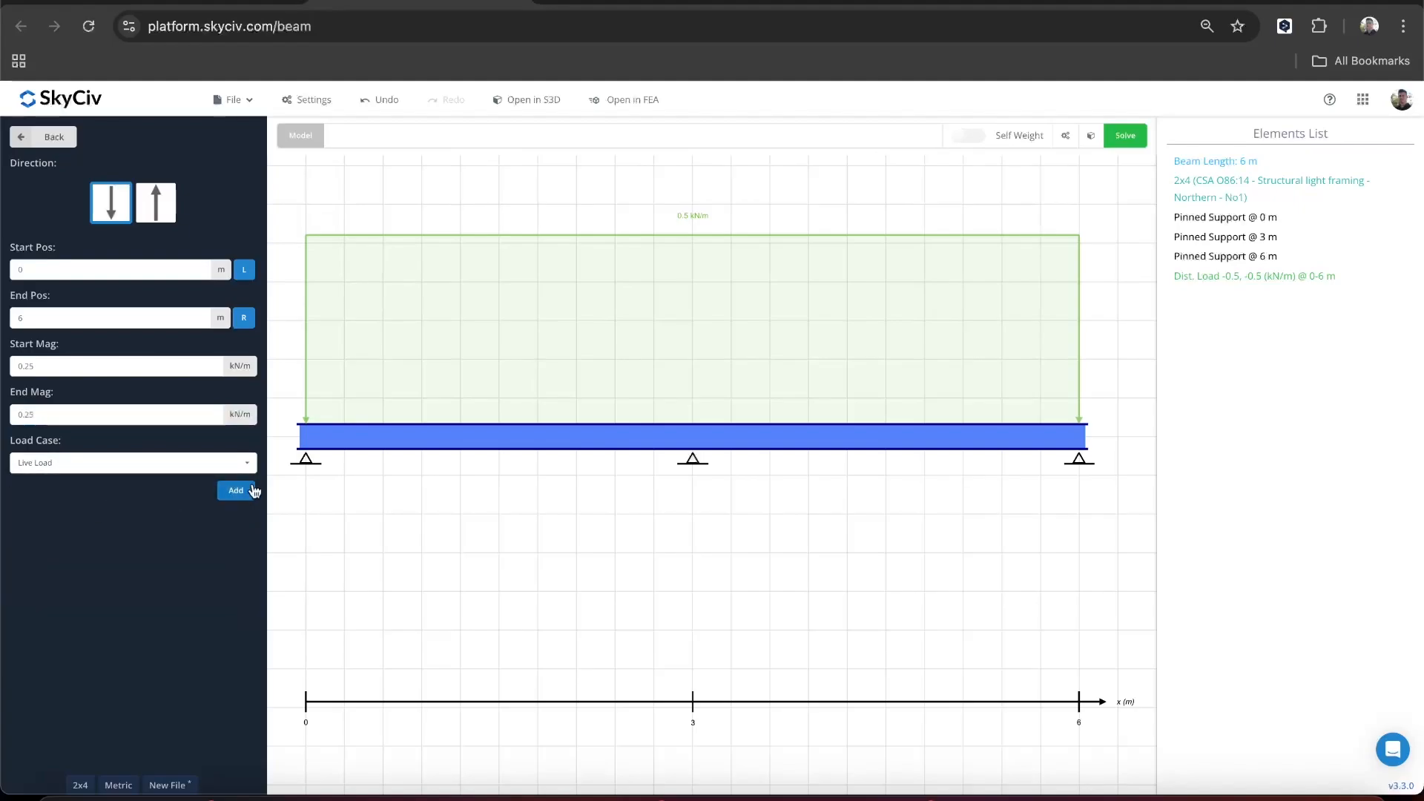
click(236, 490)
- Add a downward 0.2 kN/m distributed load from 0 to 6 m under the Snow Load case
text(0)
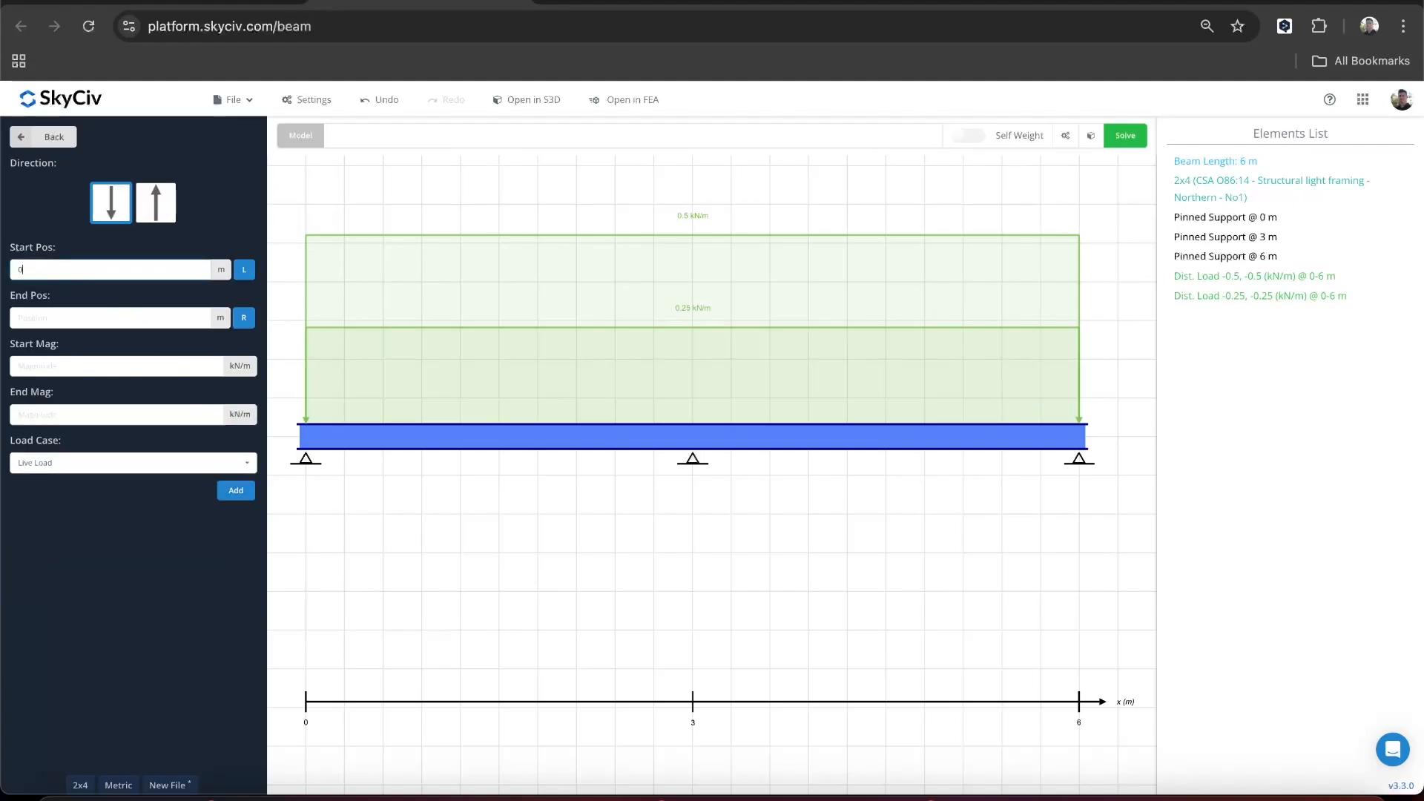
key(Tab)
text(6)
key(Tab)
text(0.2)
key(Tab)
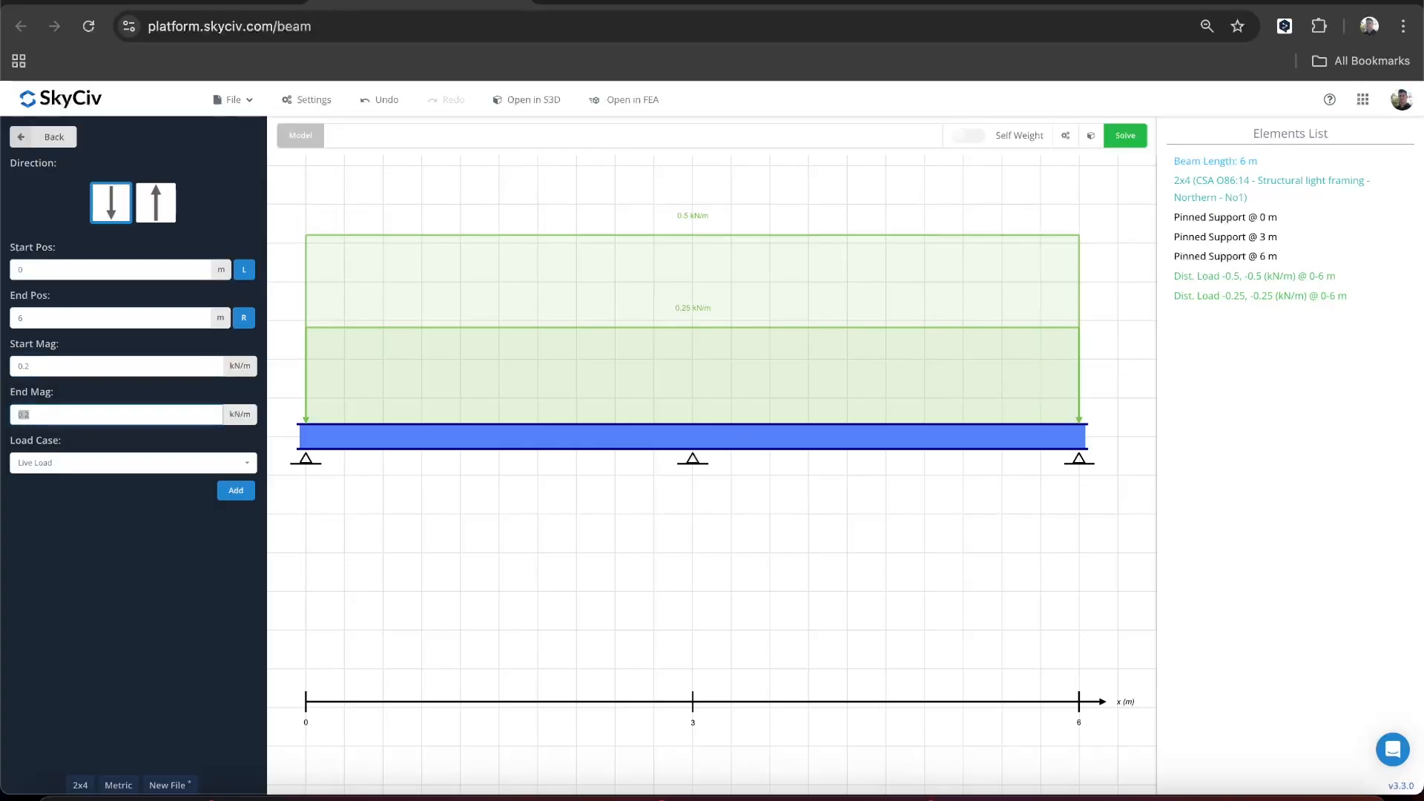
click(62, 475)
click(63, 464)
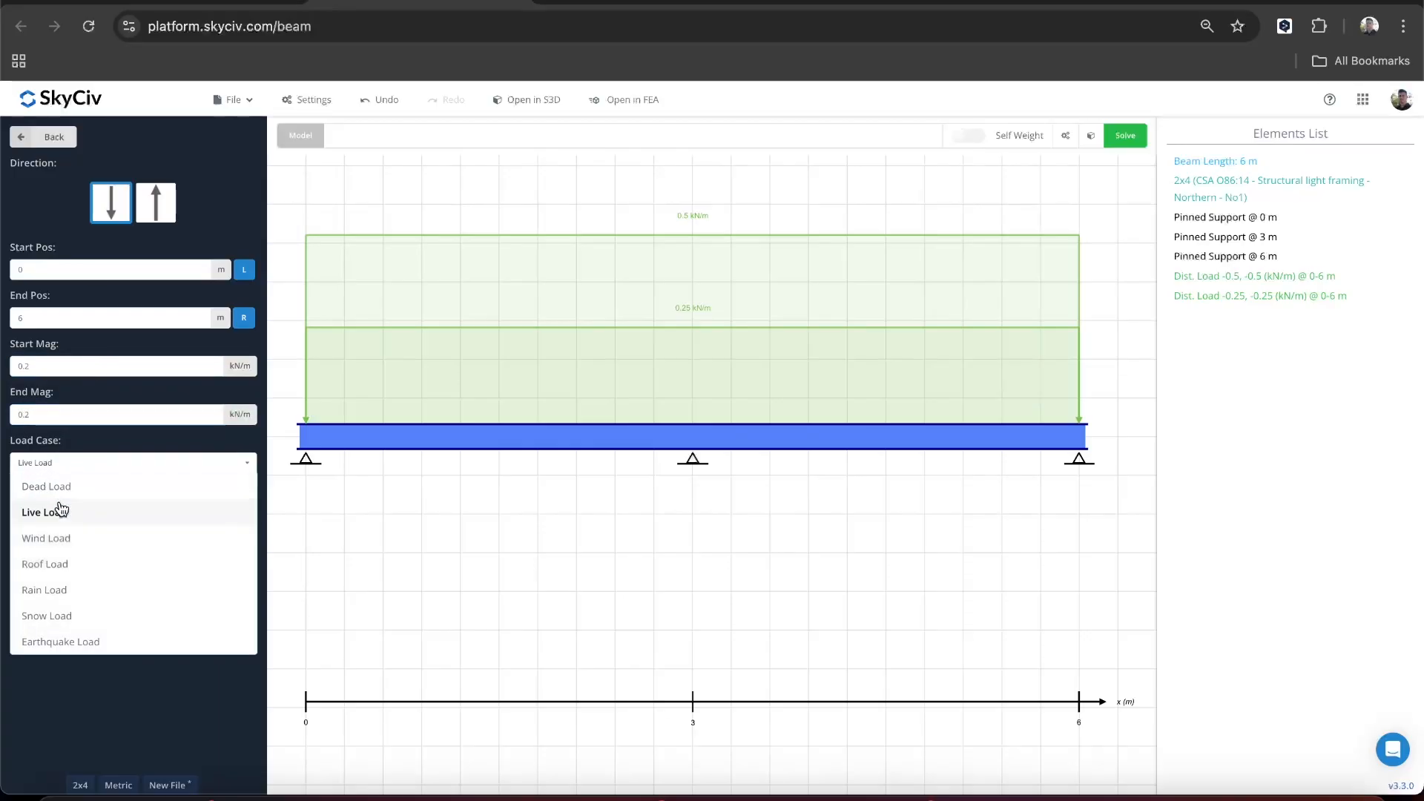
click(61, 614)
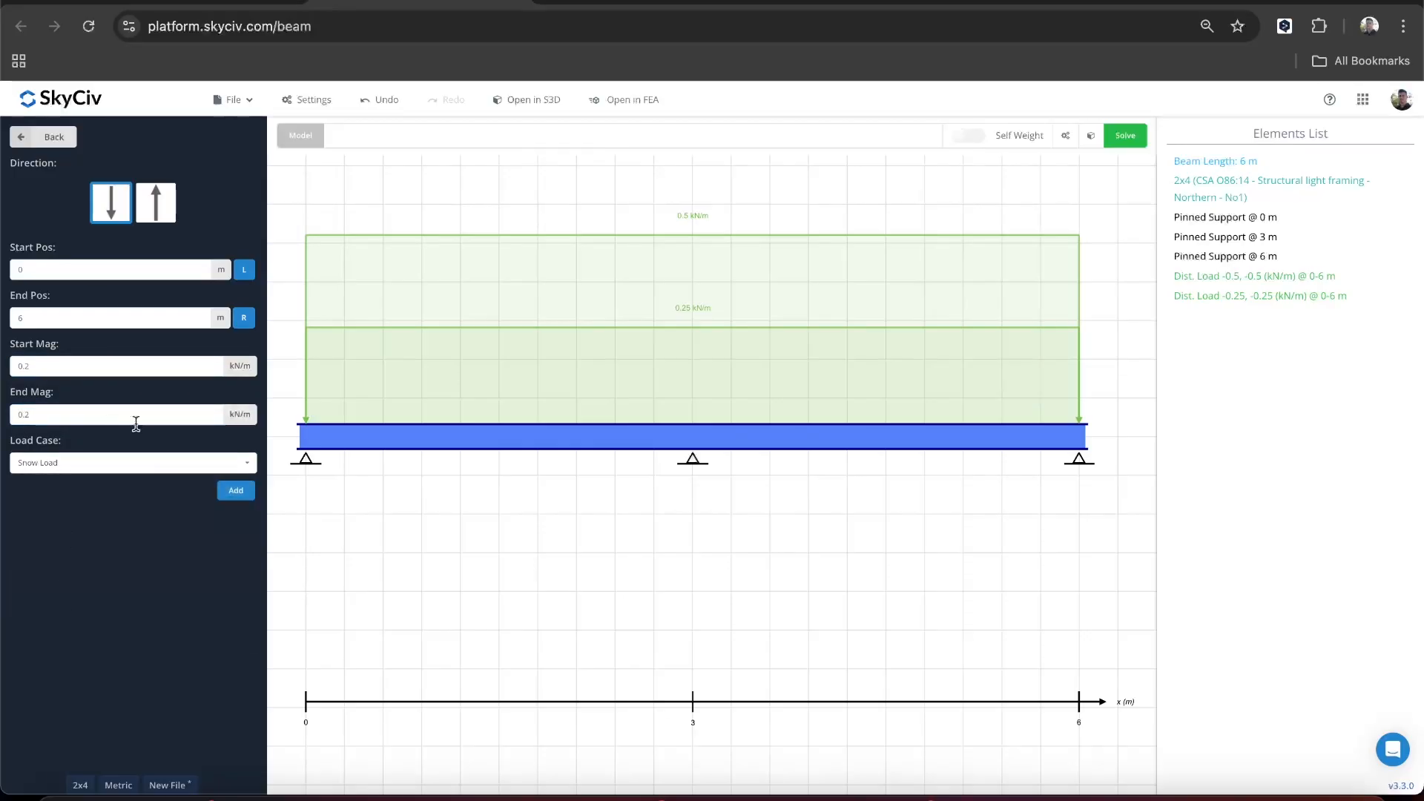
click(232, 490)
- Check the wind load in the sketch and add a downward 0.35 kN/m distributed wind load from 0 to 6 m
click(76, 271)
text(0)
key(Tab)
text(6)
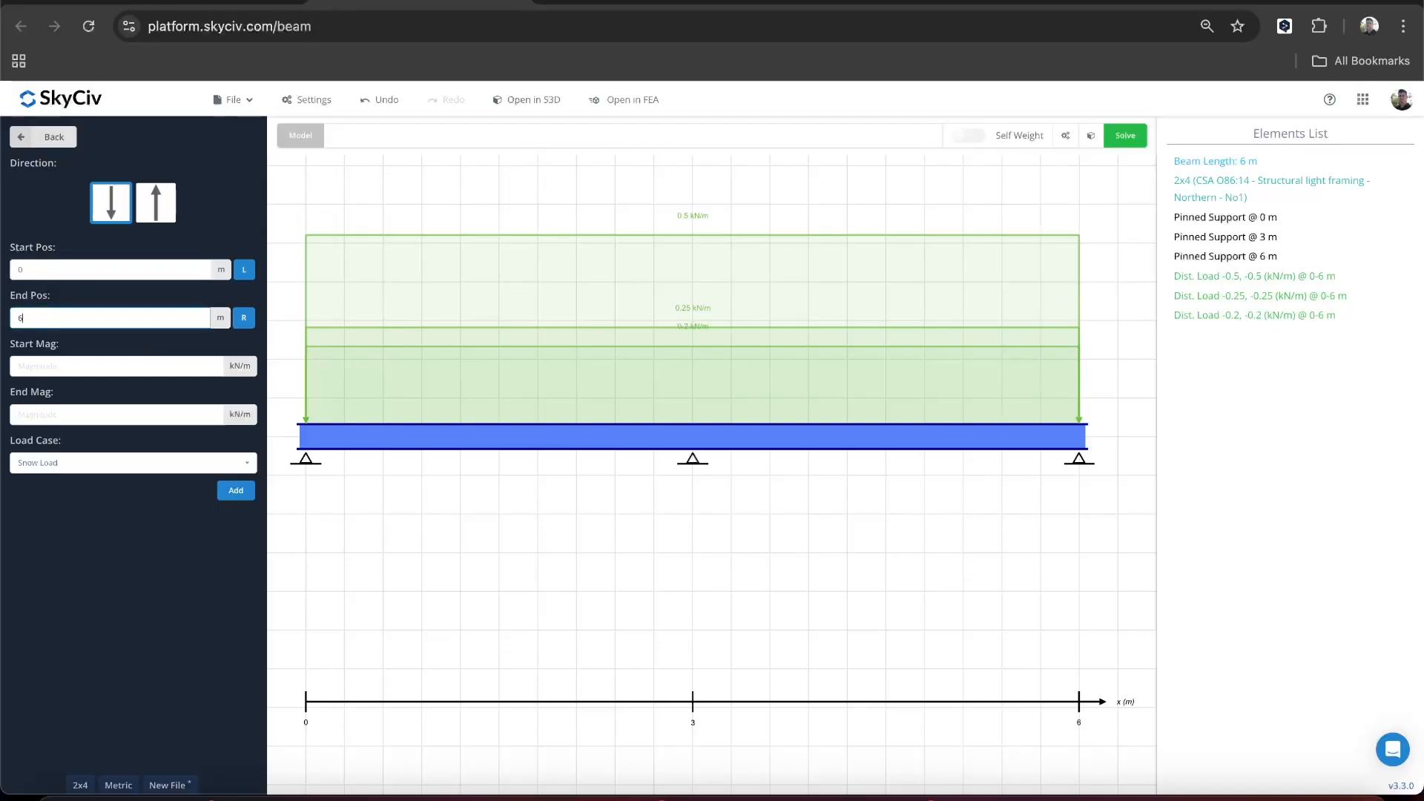
key(Tab)
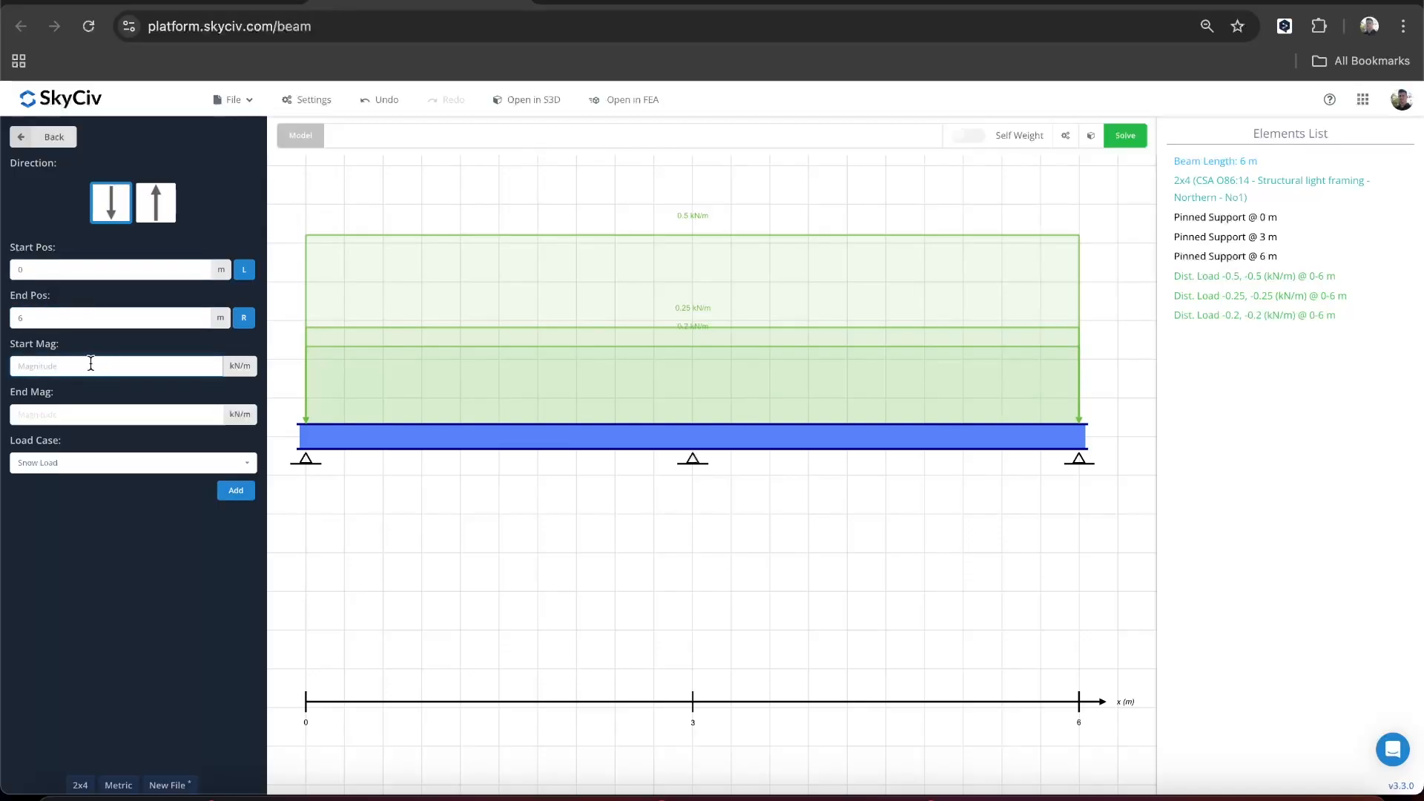
click(630, 4)
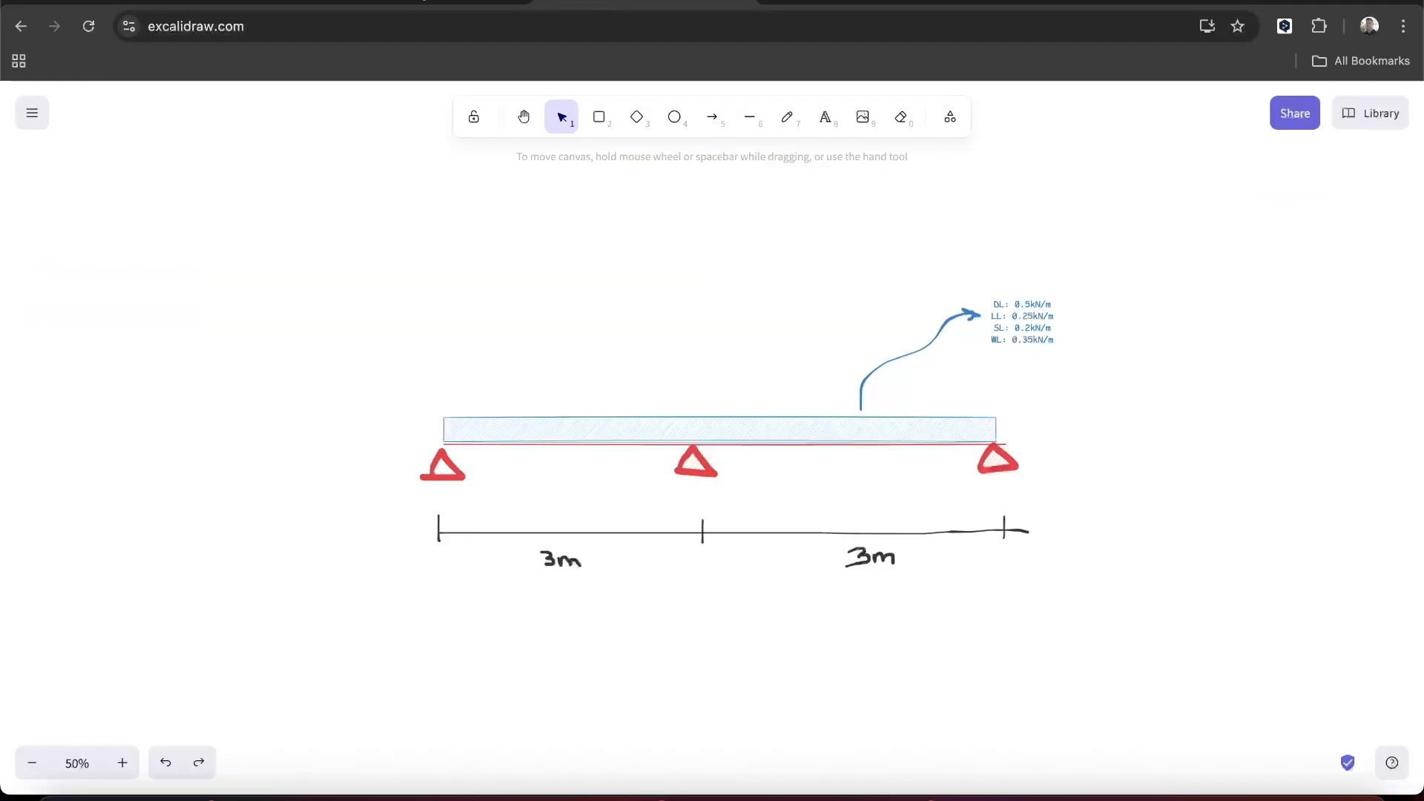
click(423, 2)
click(118, 368)
text(0.35)
key(Tab)
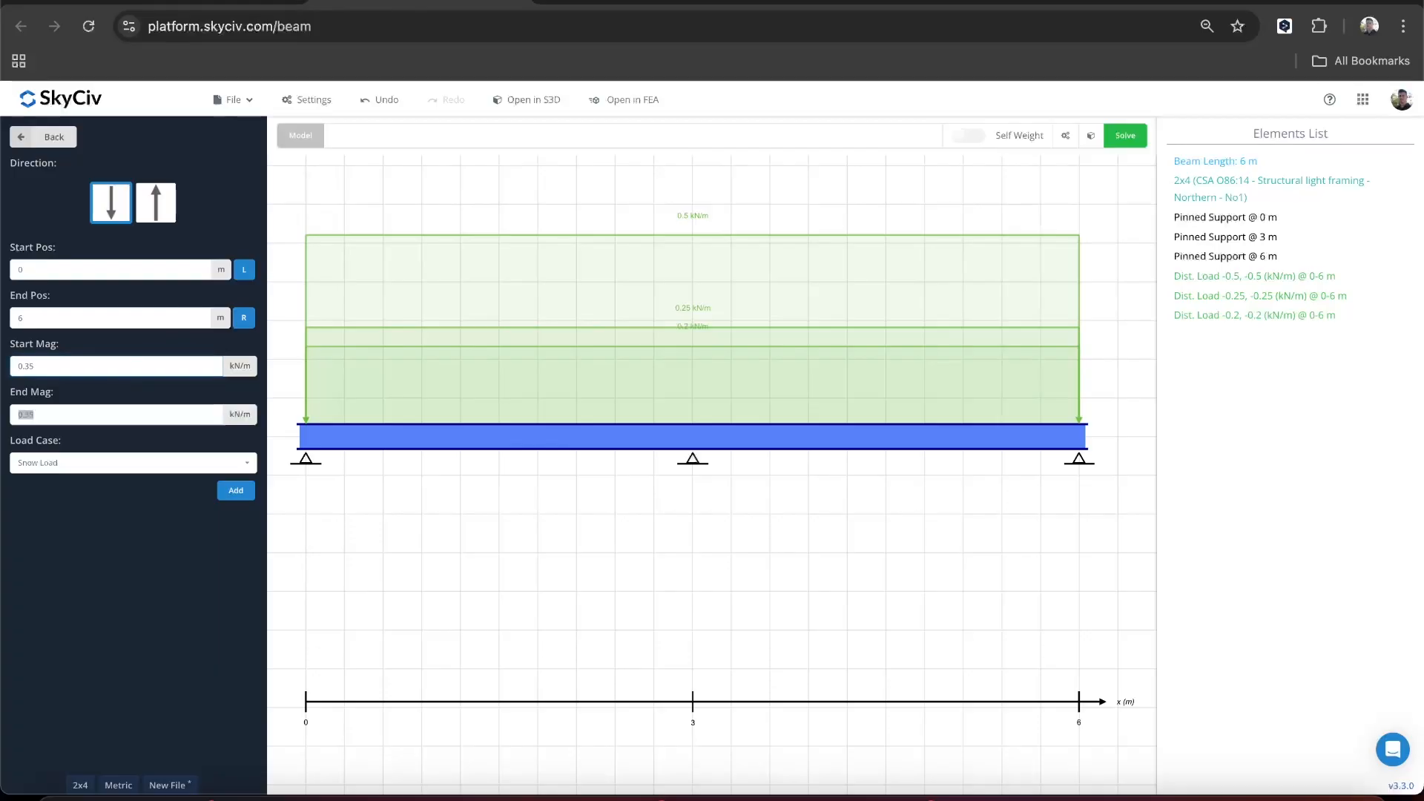
click(86, 463)
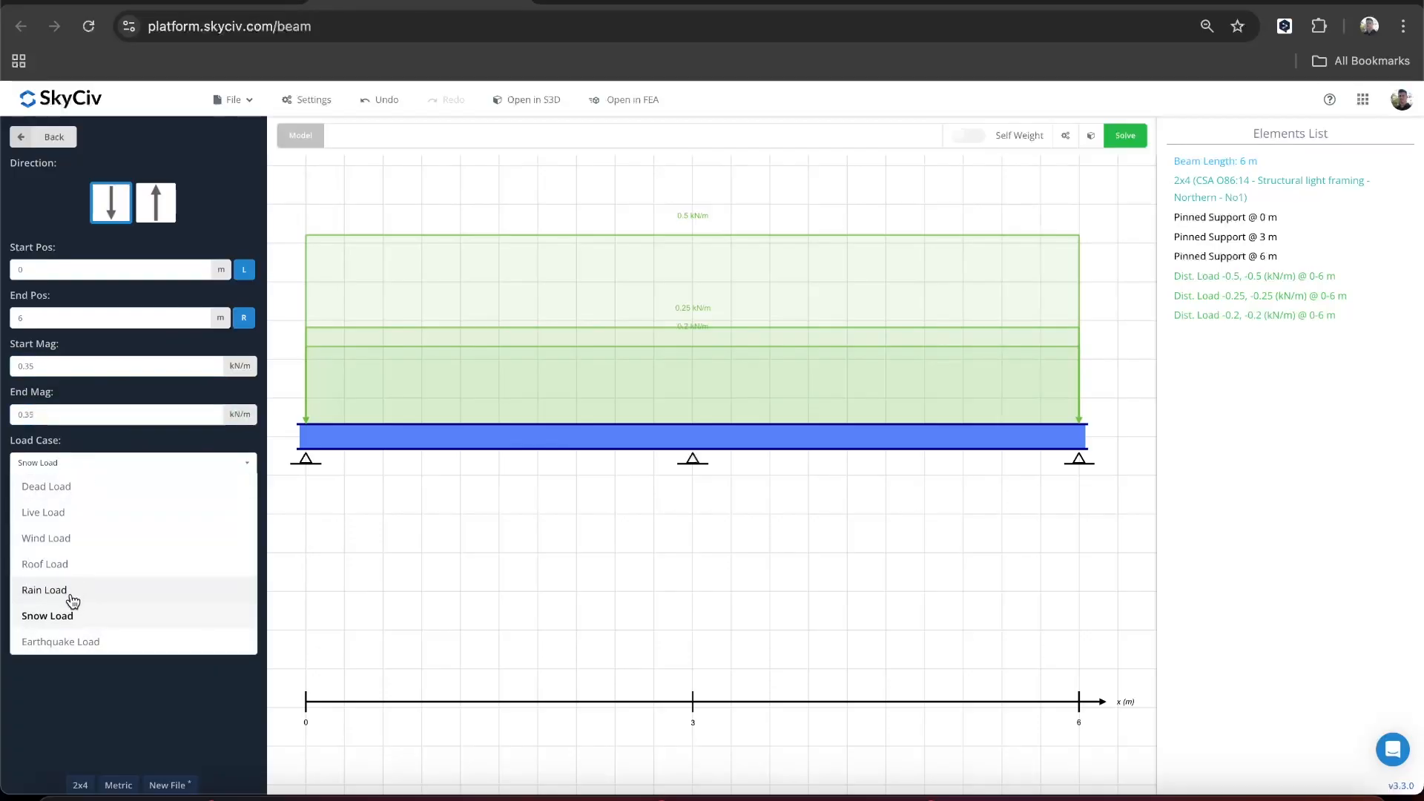
click(53, 537)
click(232, 491)
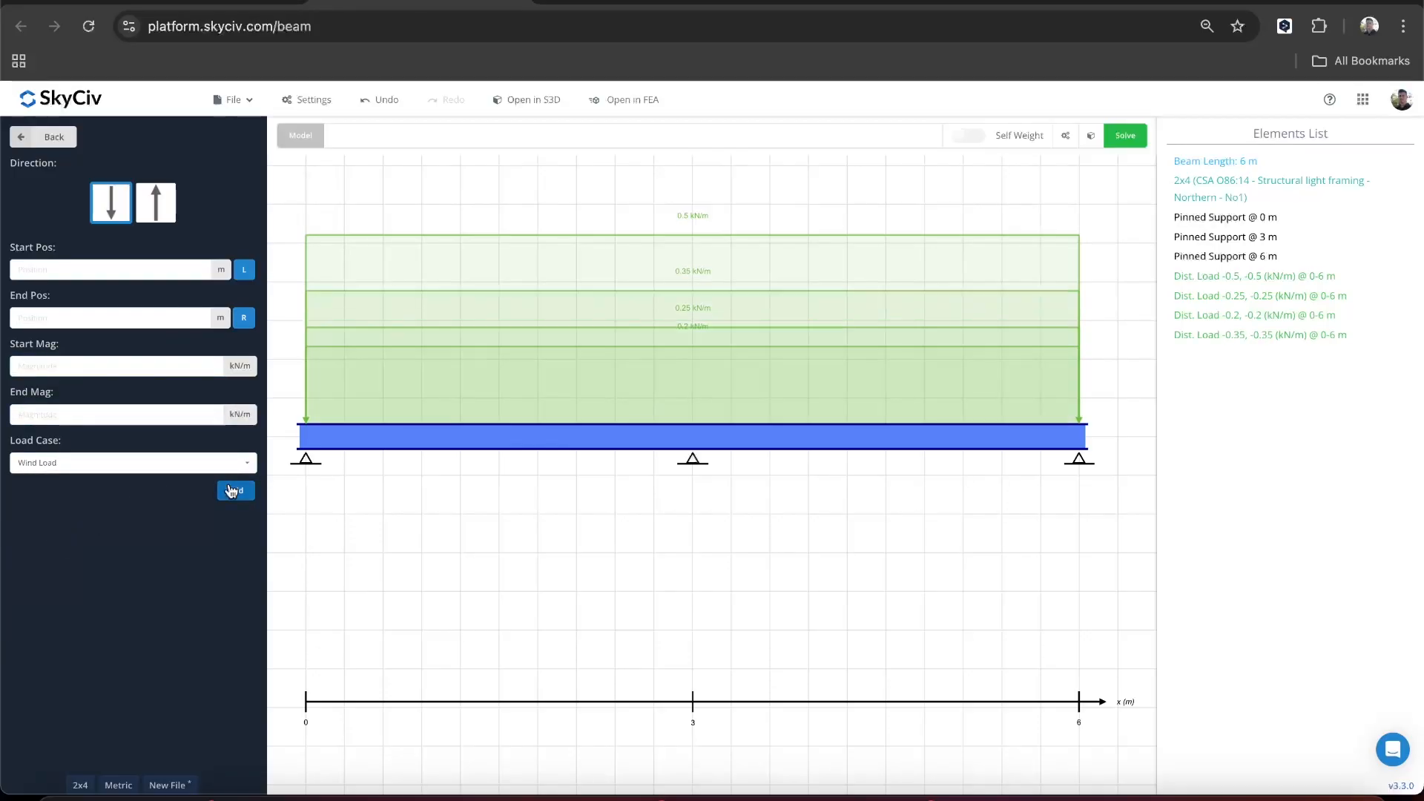
click(41, 141)
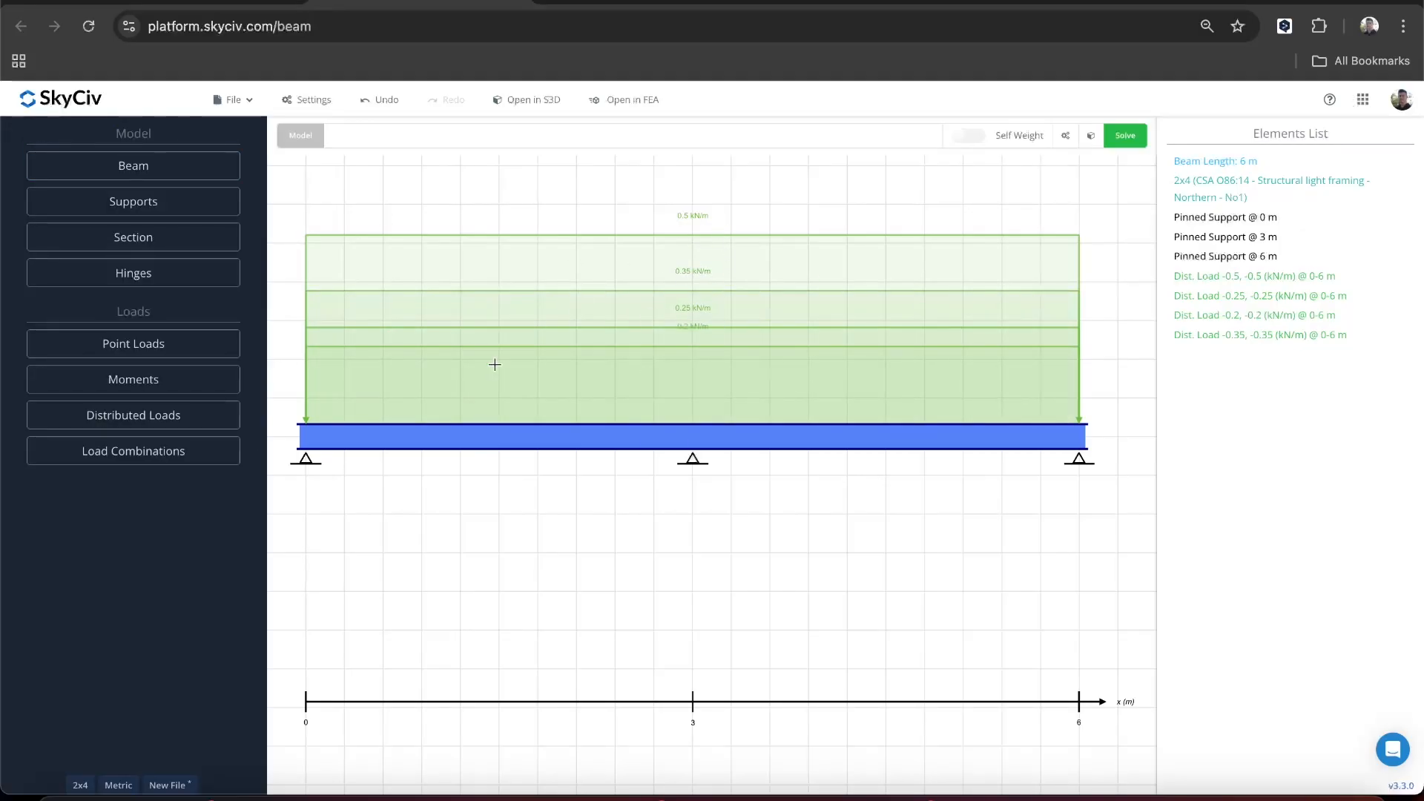
- Display the Canadian NBCC 2010 load combinations for import from the design code
click(213, 466)
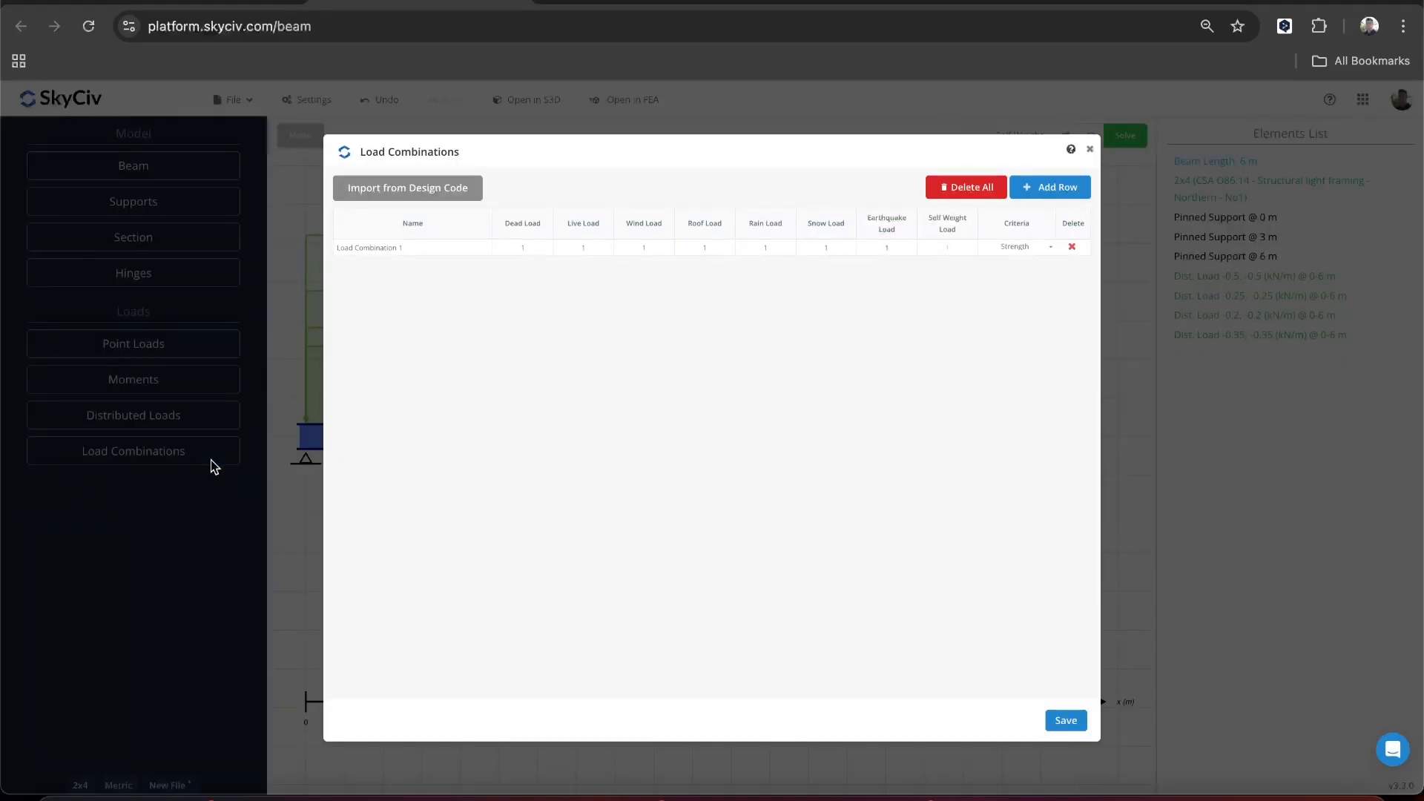
click(426, 198)
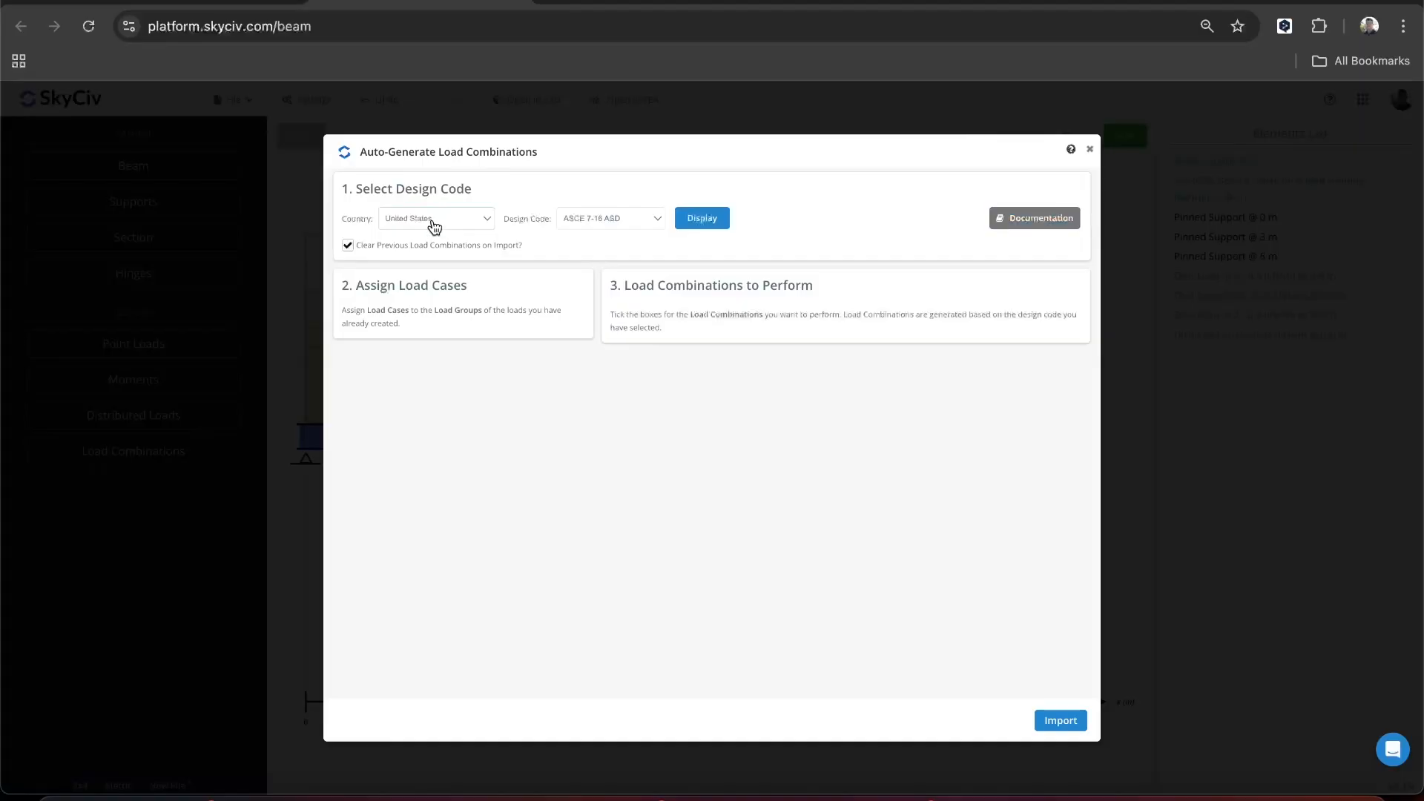
click(434, 222)
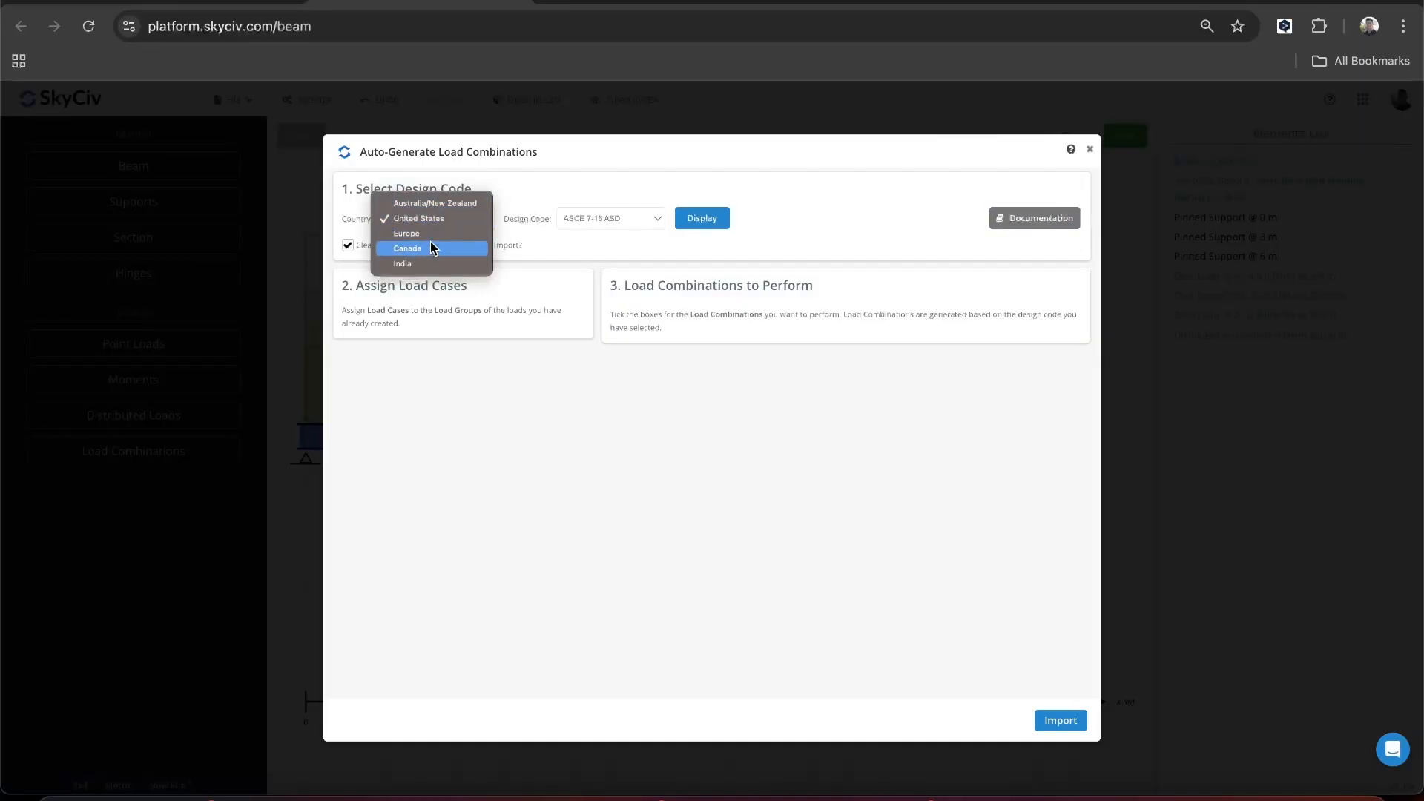
click(430, 252)
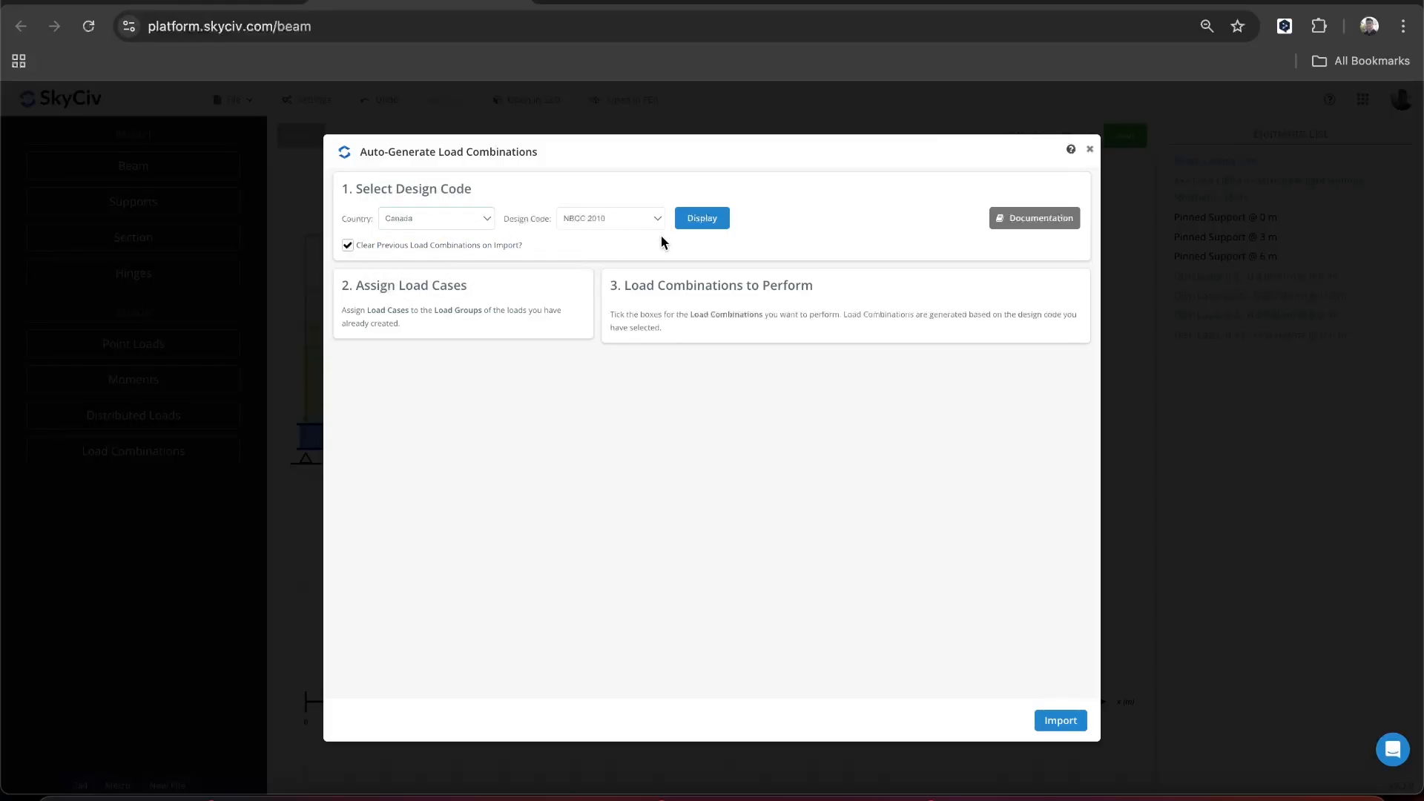
click(713, 223)
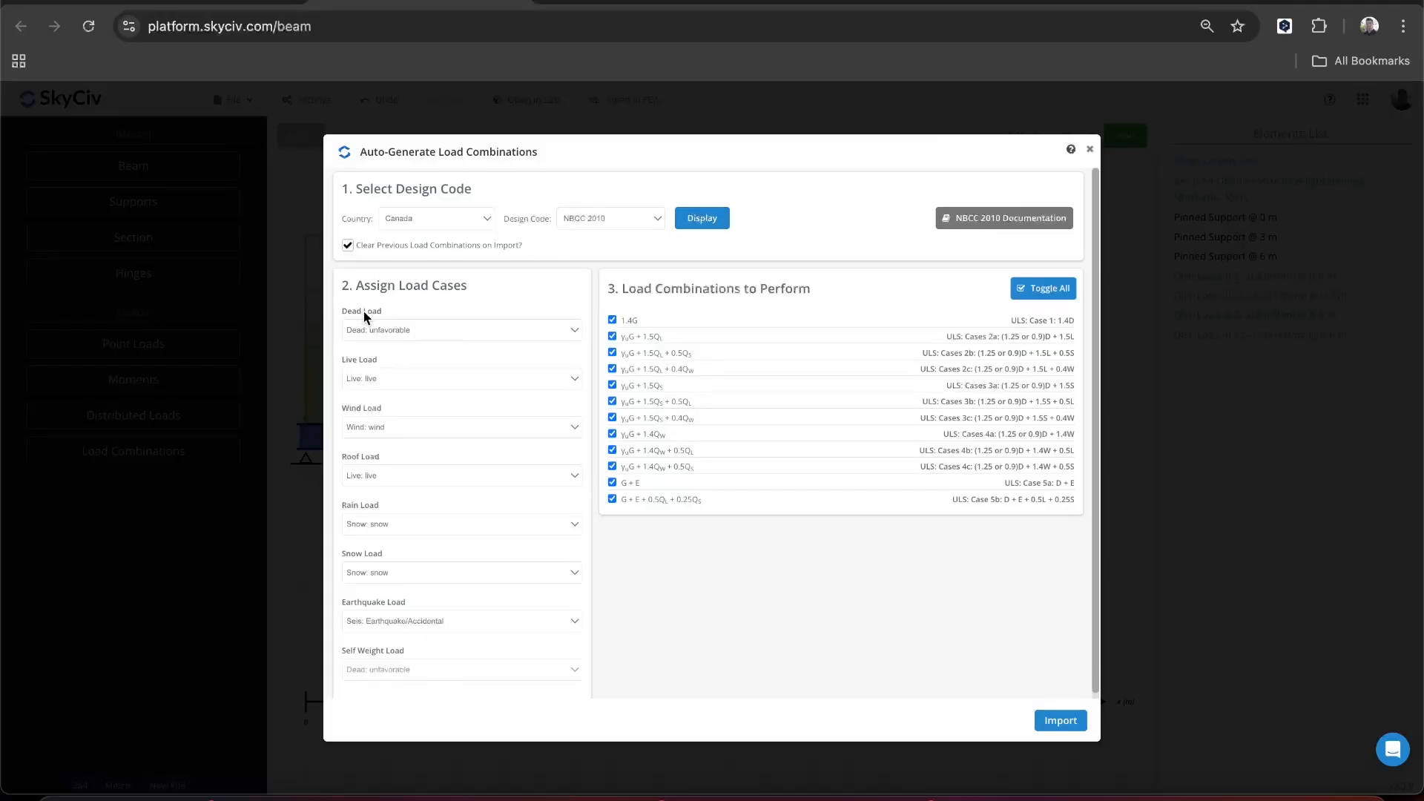
- Import all the displayed NBCC 2010 combinations with the dead load assigned as unfavorable, and save them
click(413, 334)
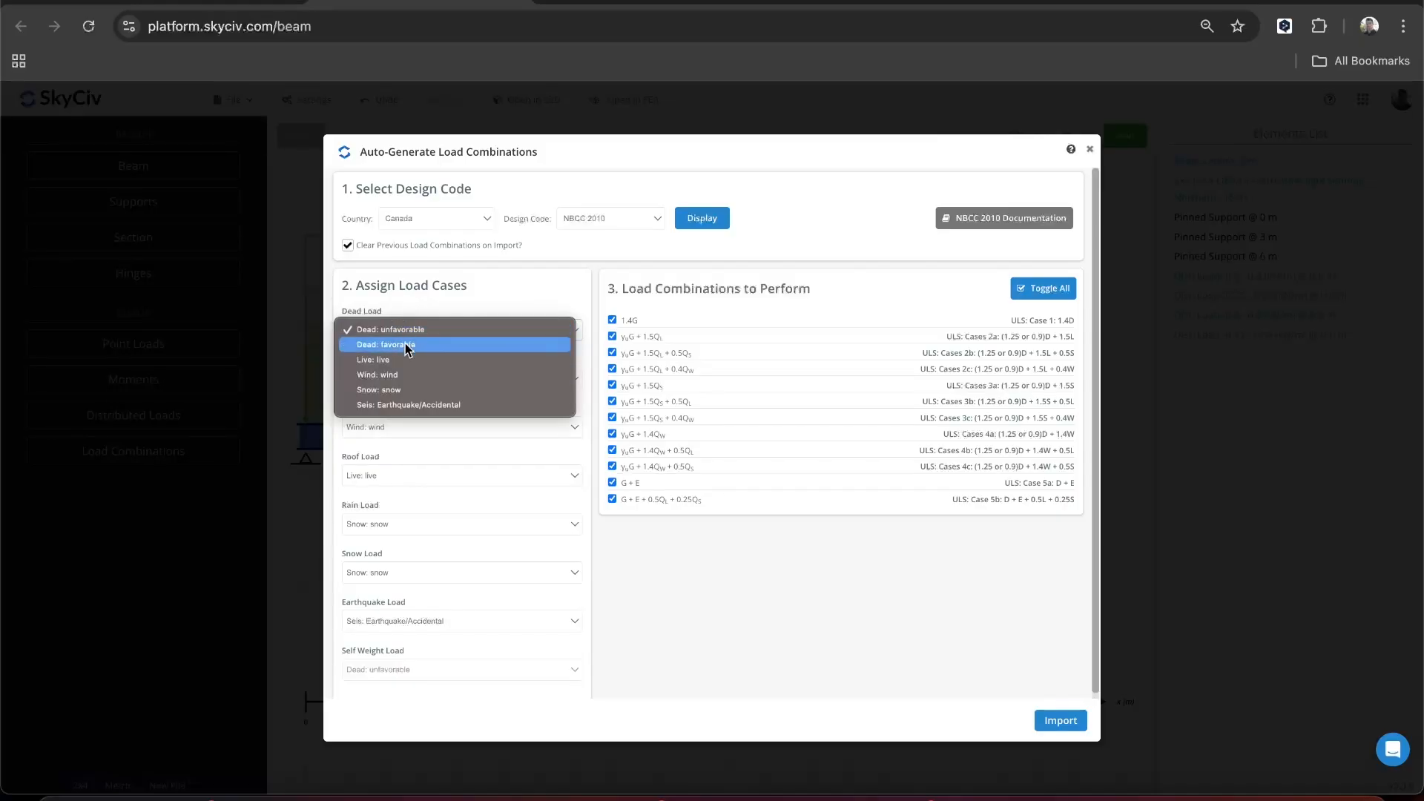
click(426, 306)
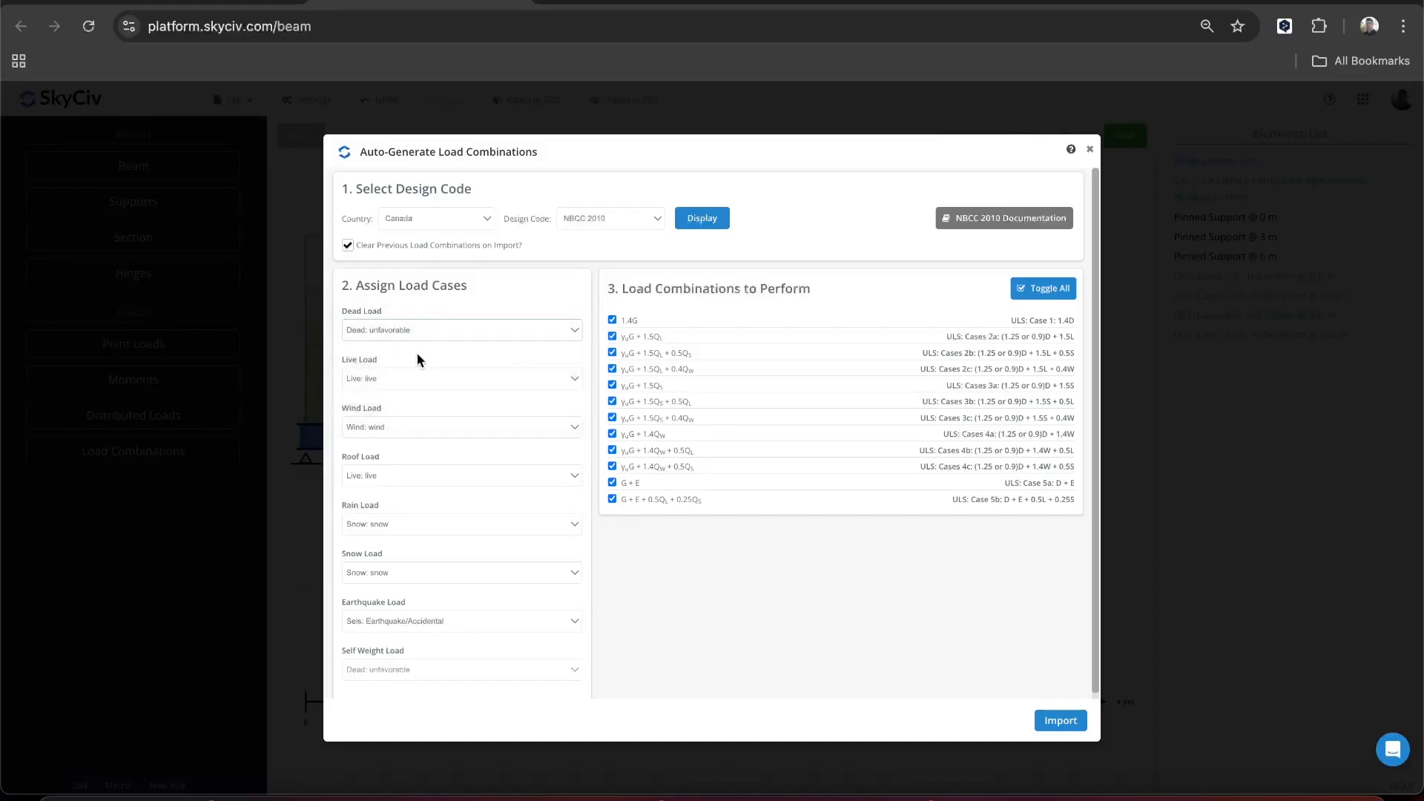
scroll(418, 357, down, 1)
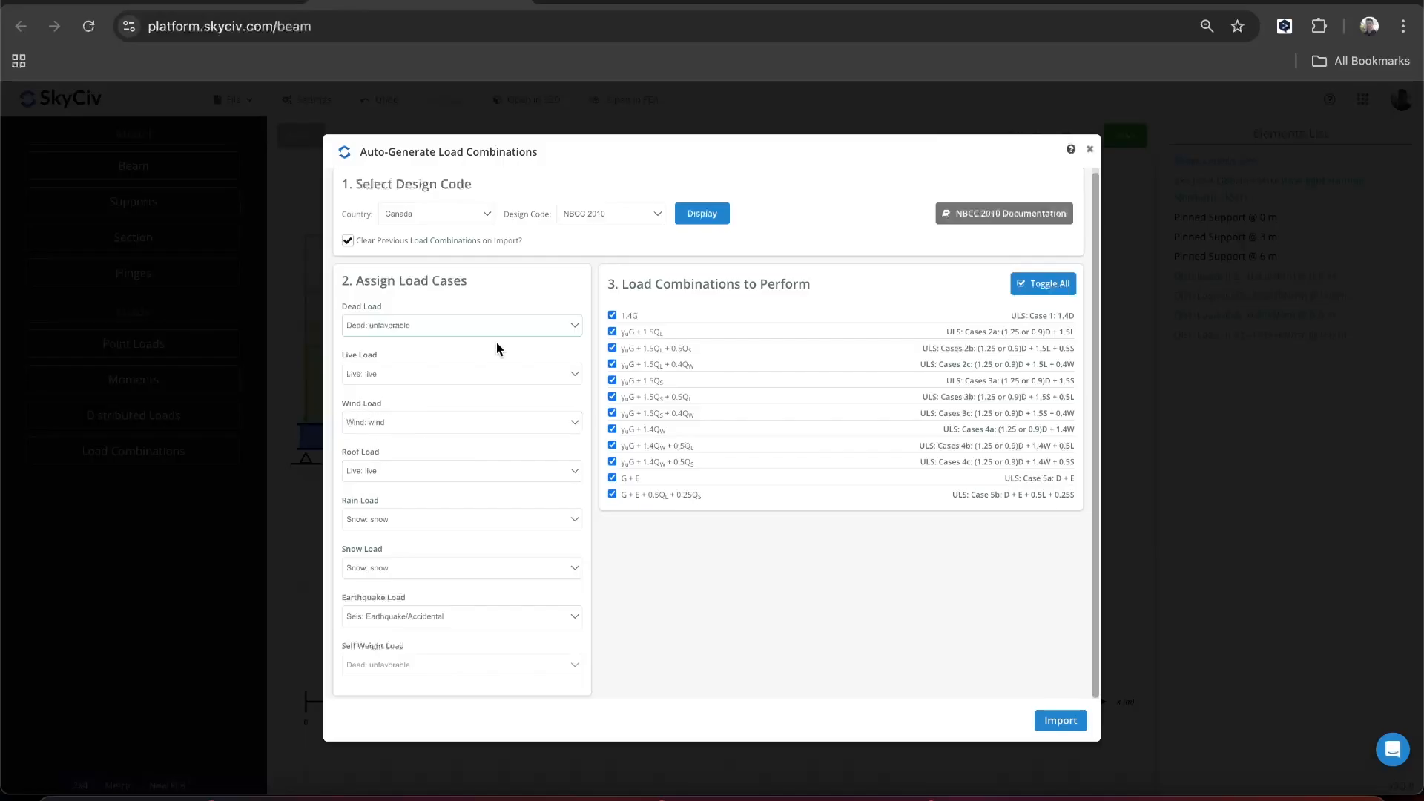
click(1059, 719)
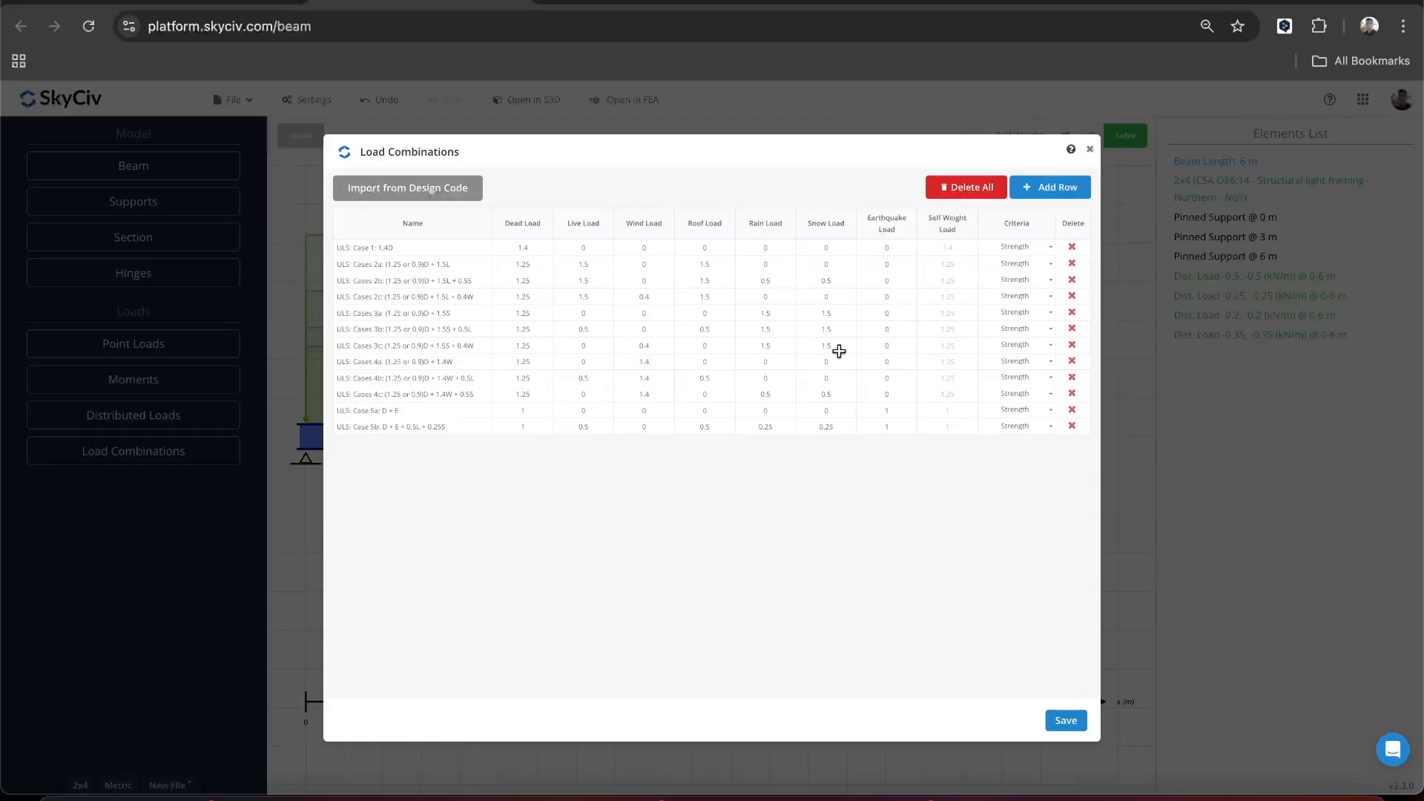
click(1065, 721)
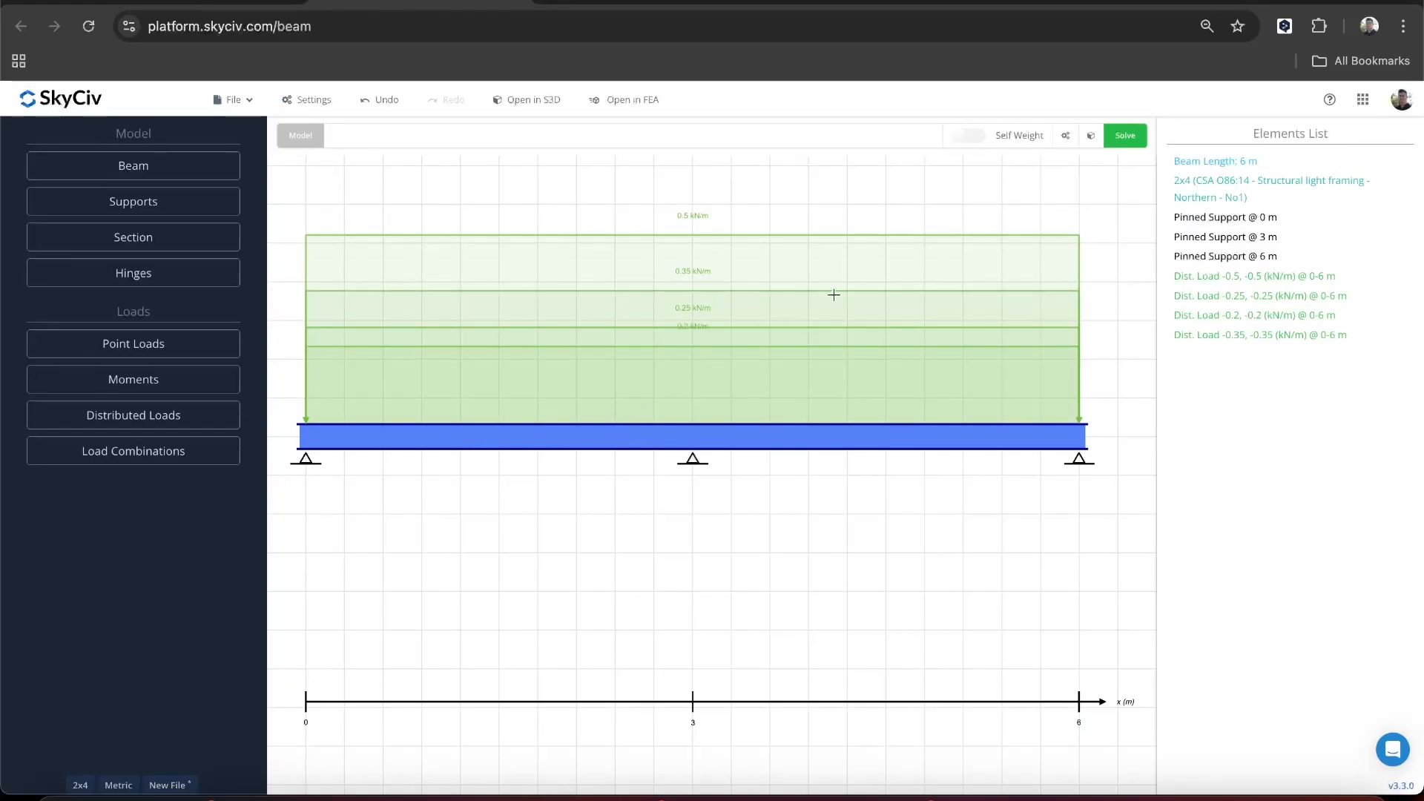
- Include the beam's self weight and solve the model
click(974, 141)
click(1126, 136)
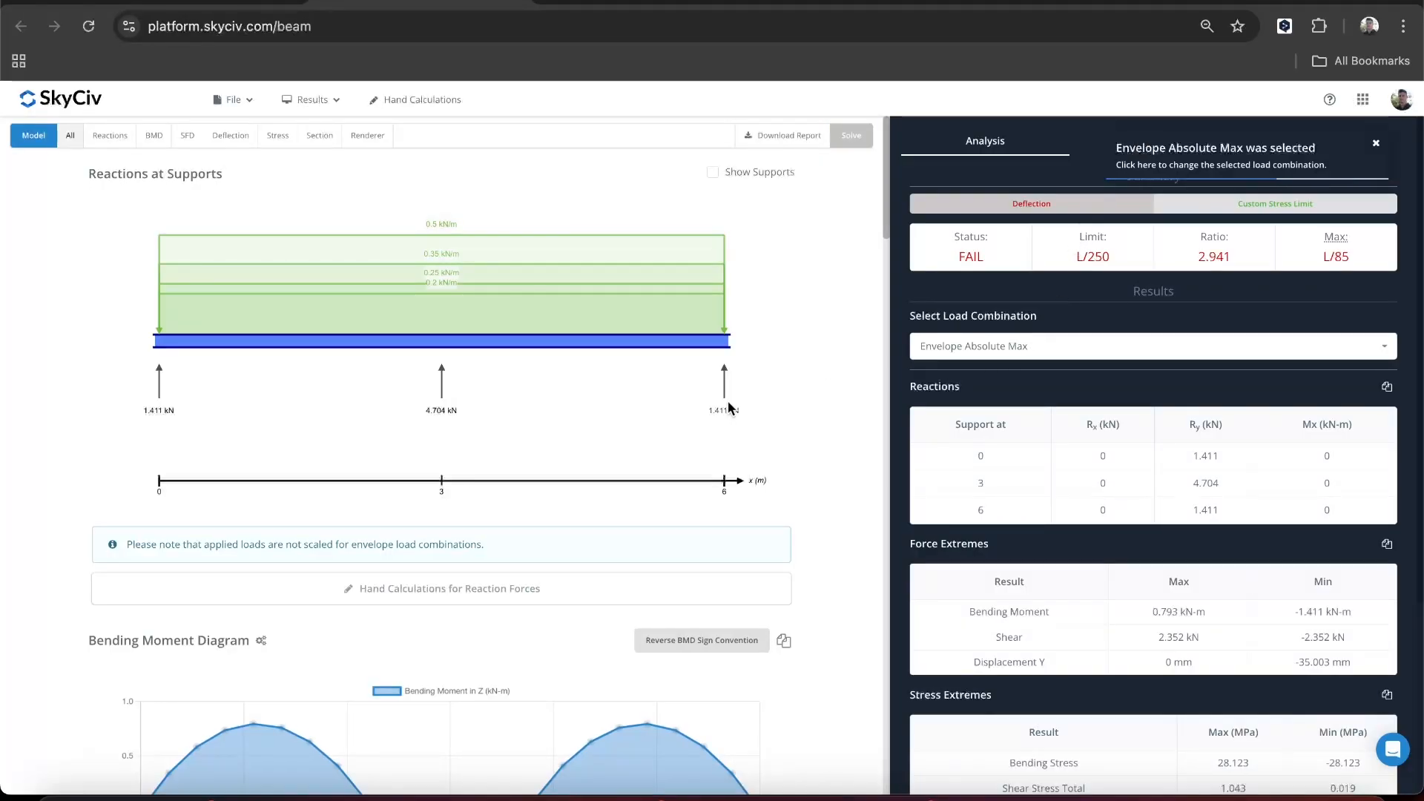
- Examine the reactions, bending moment, deflection and stress diagrams, the beam section properties and the 3D rendering of the beam
scroll(725, 407, down, 2)
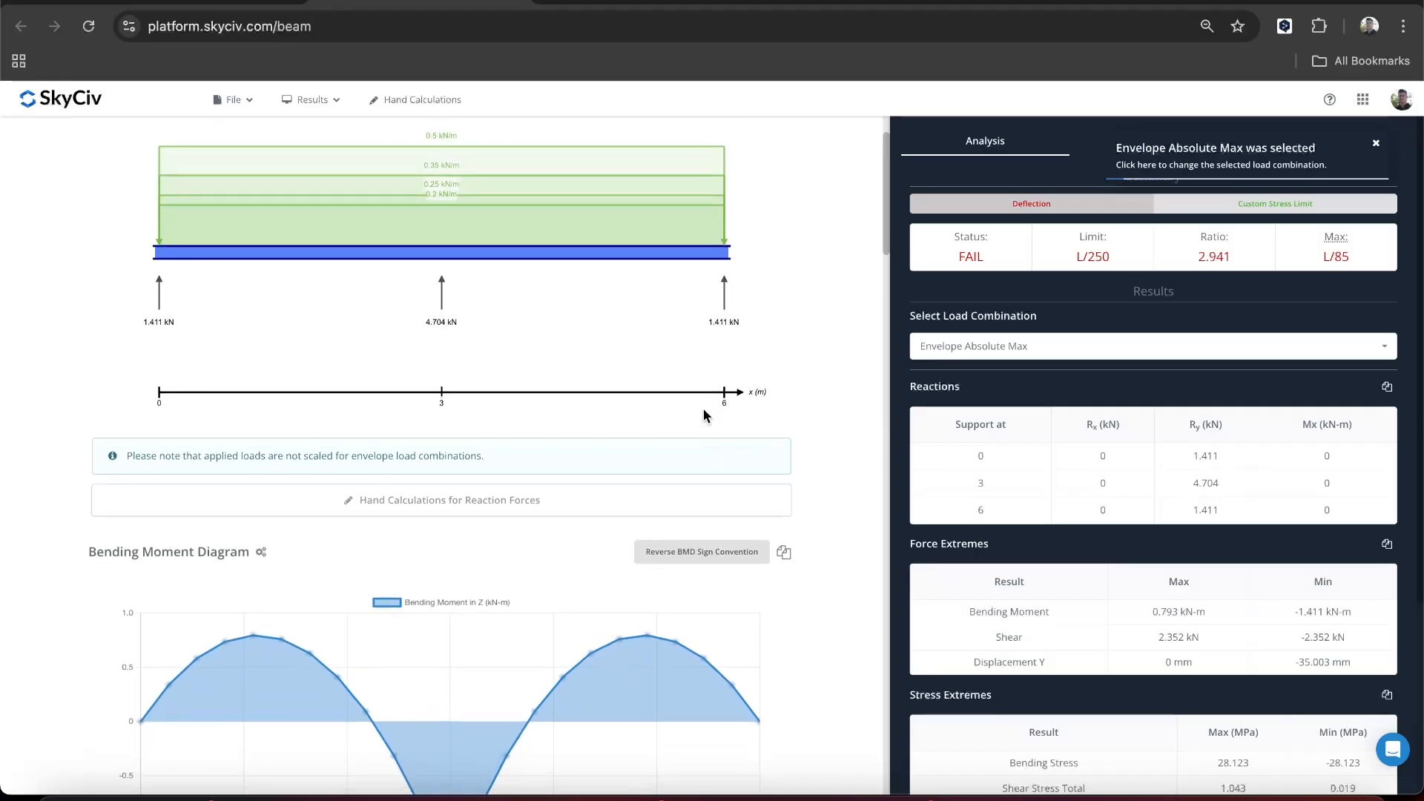
scroll(706, 416, down, 10)
scroll(705, 415, down, 15)
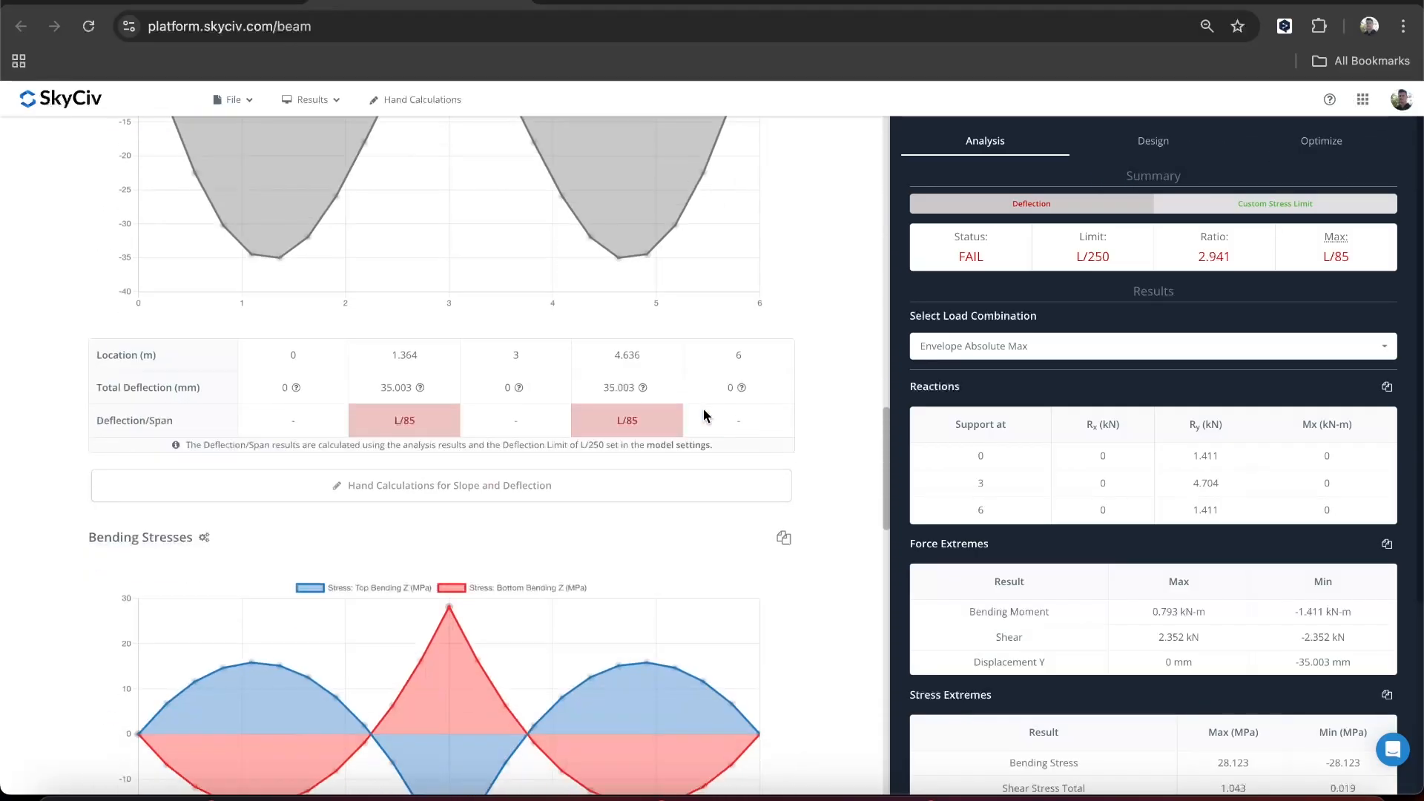
scroll(704, 415, down, 6)
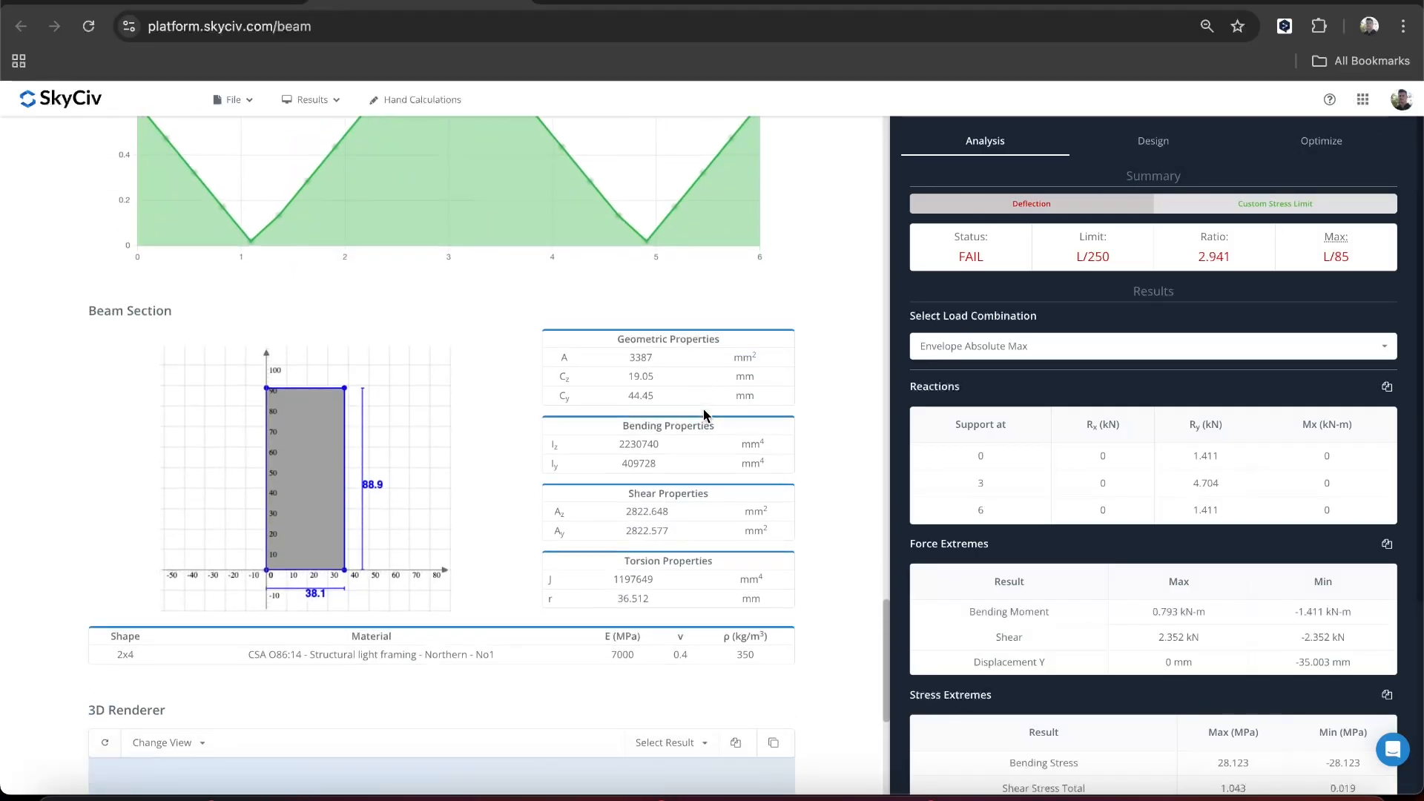
scroll(779, 470, down, 5)
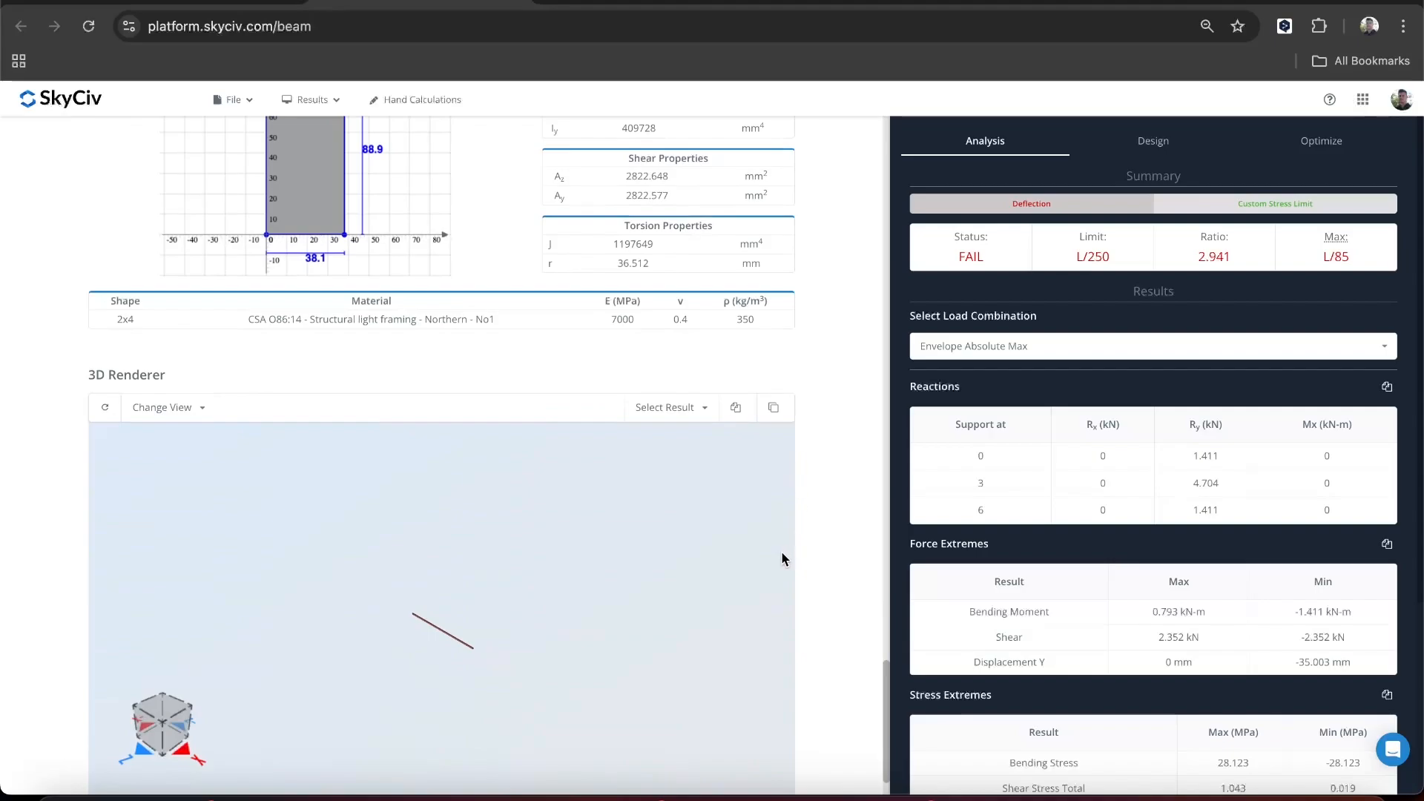
scroll(829, 532, down, 1)
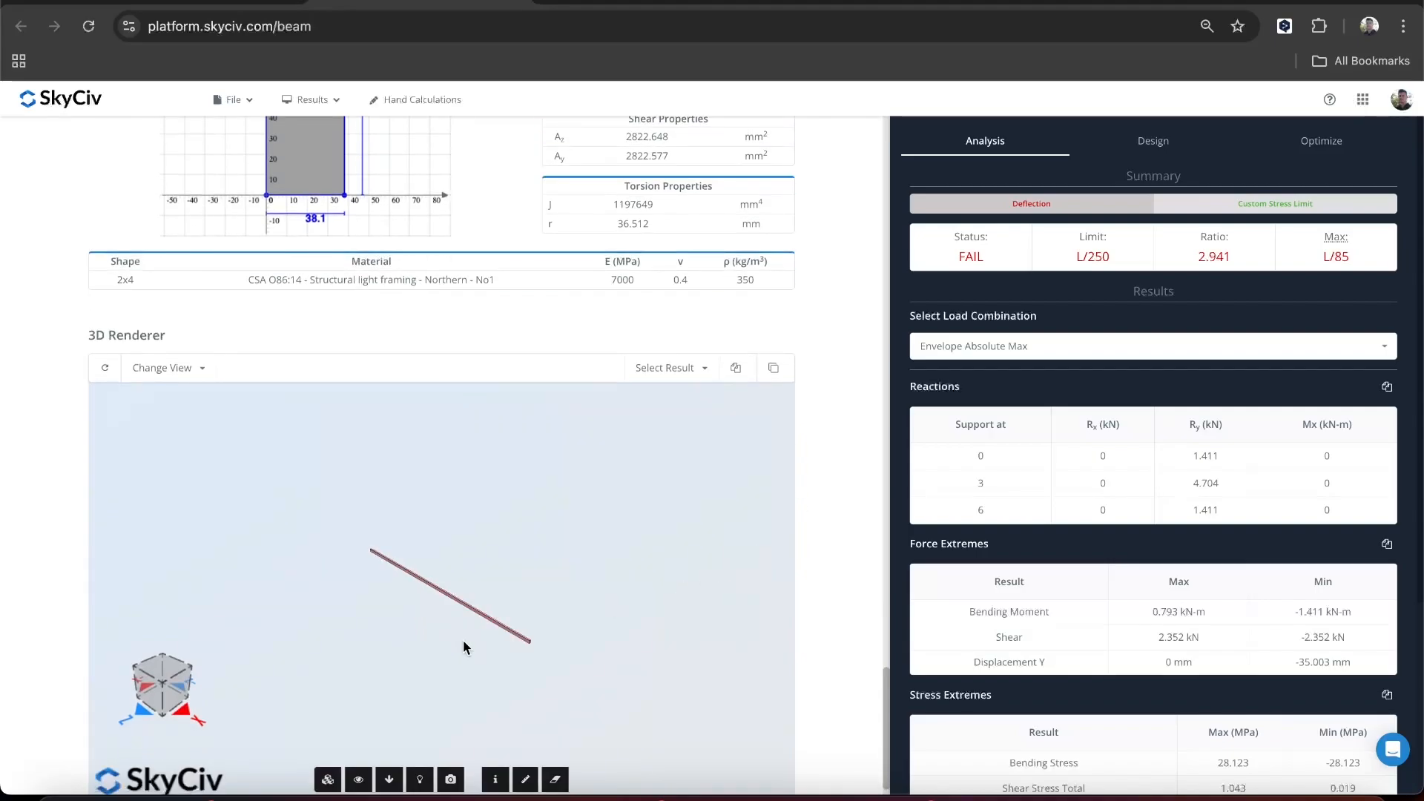
drag(462, 639, 472, 601)
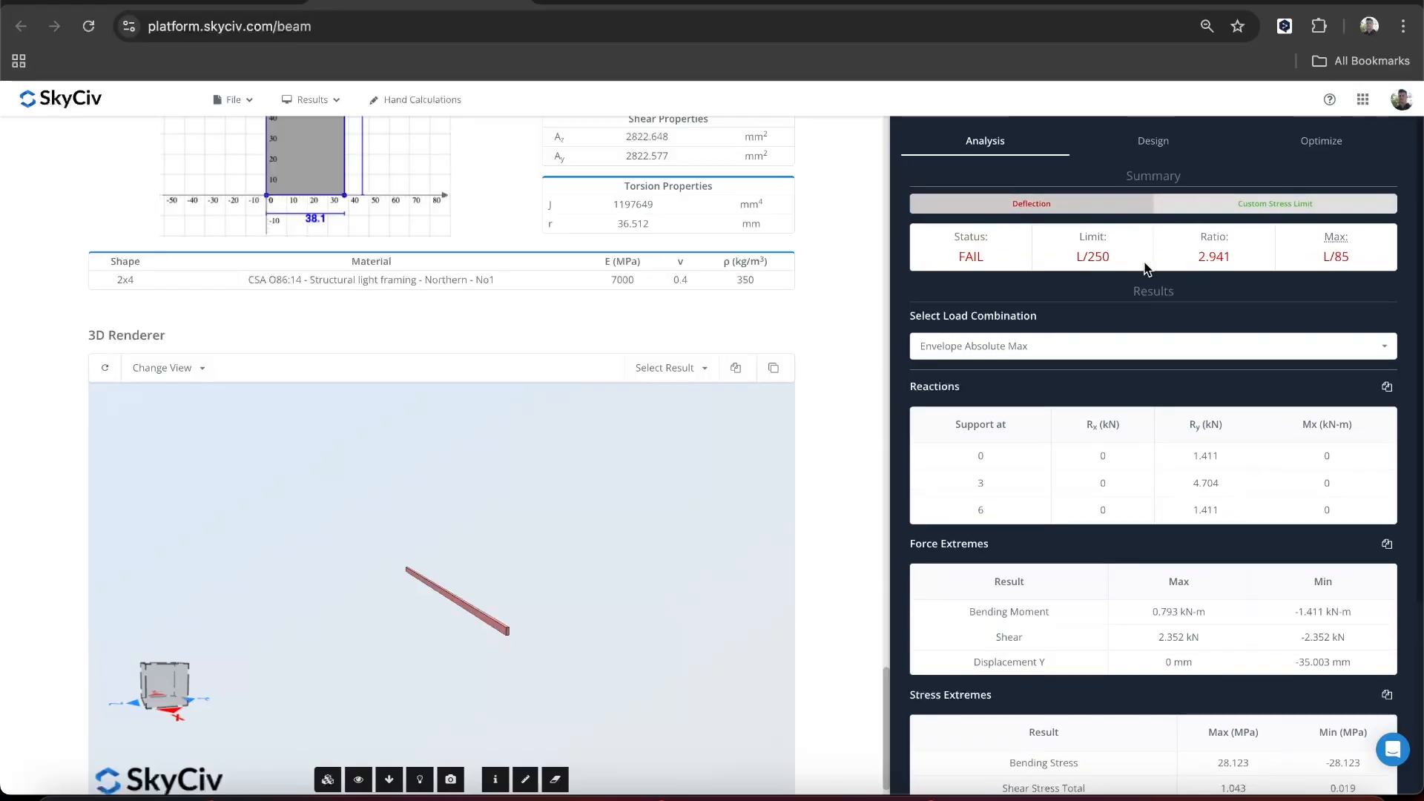
- Look through the load combinations available for the results and select Envelope Absolute Max
click(960, 345)
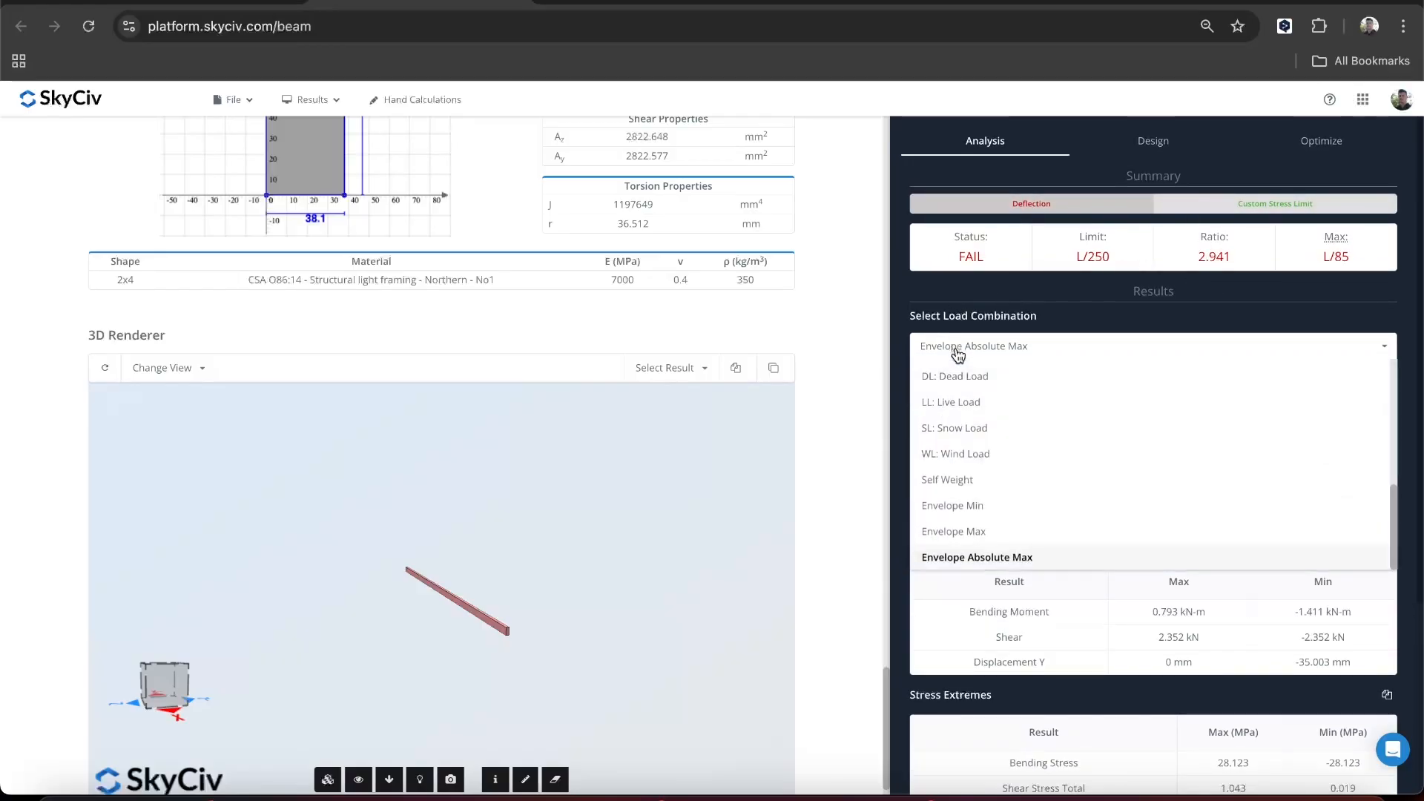
scroll(1009, 431, up, 5)
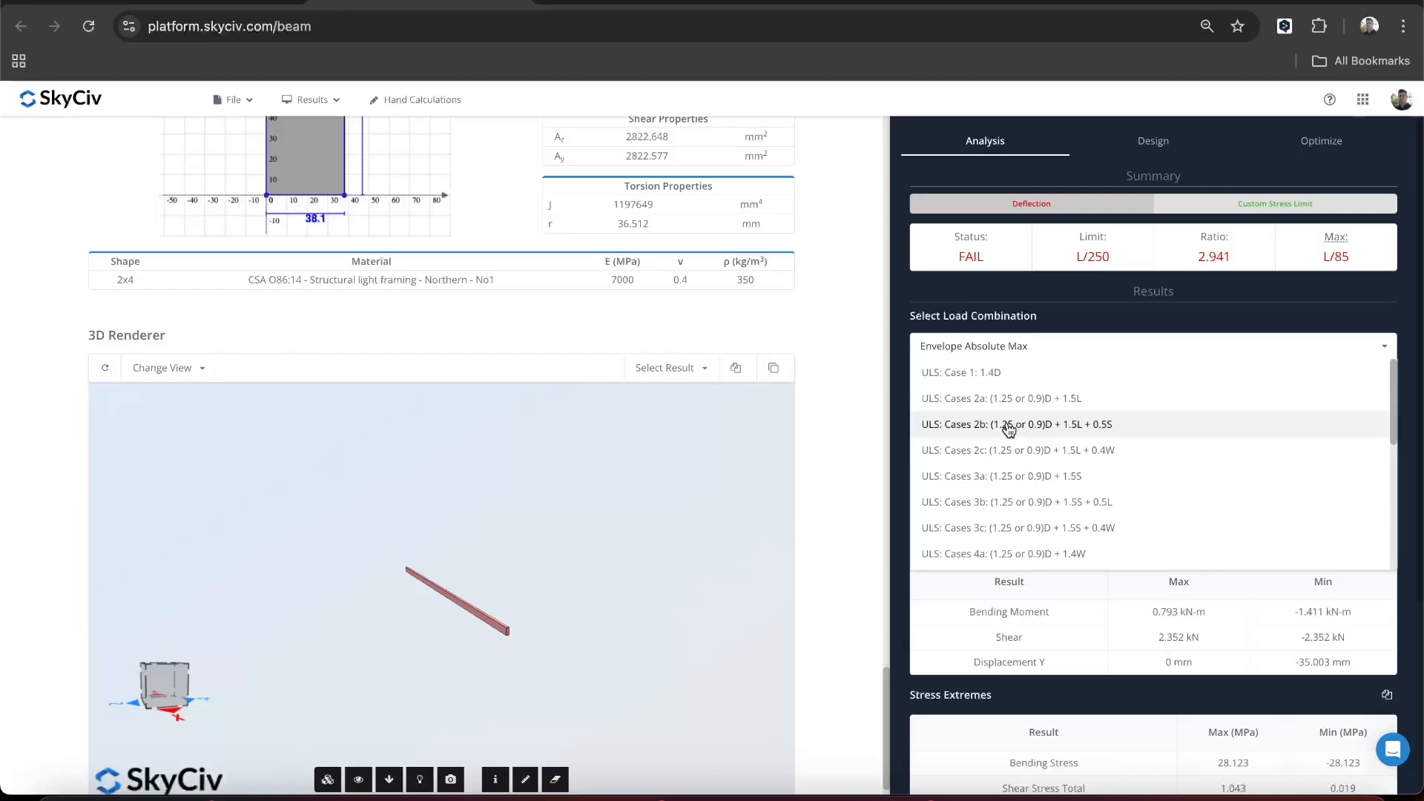
scroll(1080, 415, down, 3)
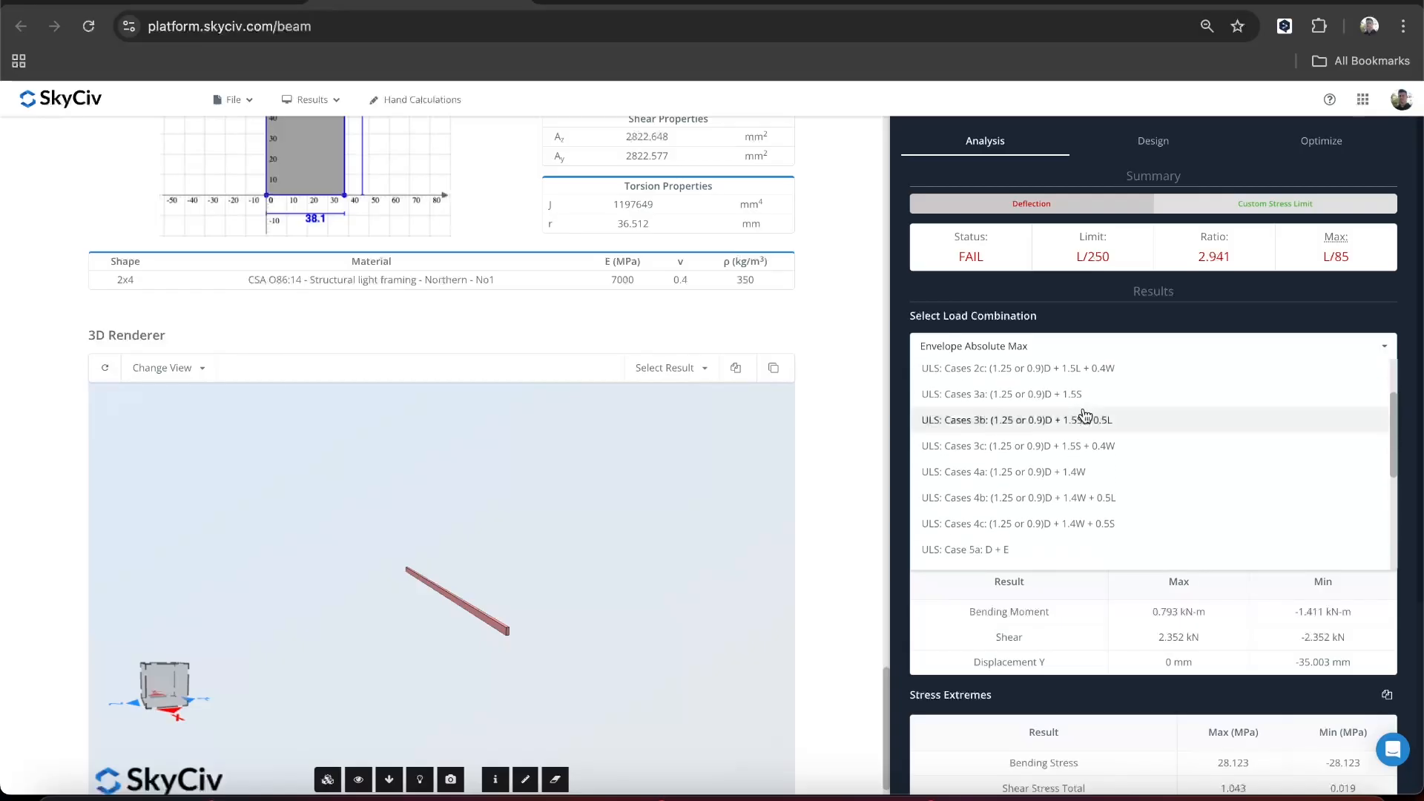
scroll(1084, 416, down, 5)
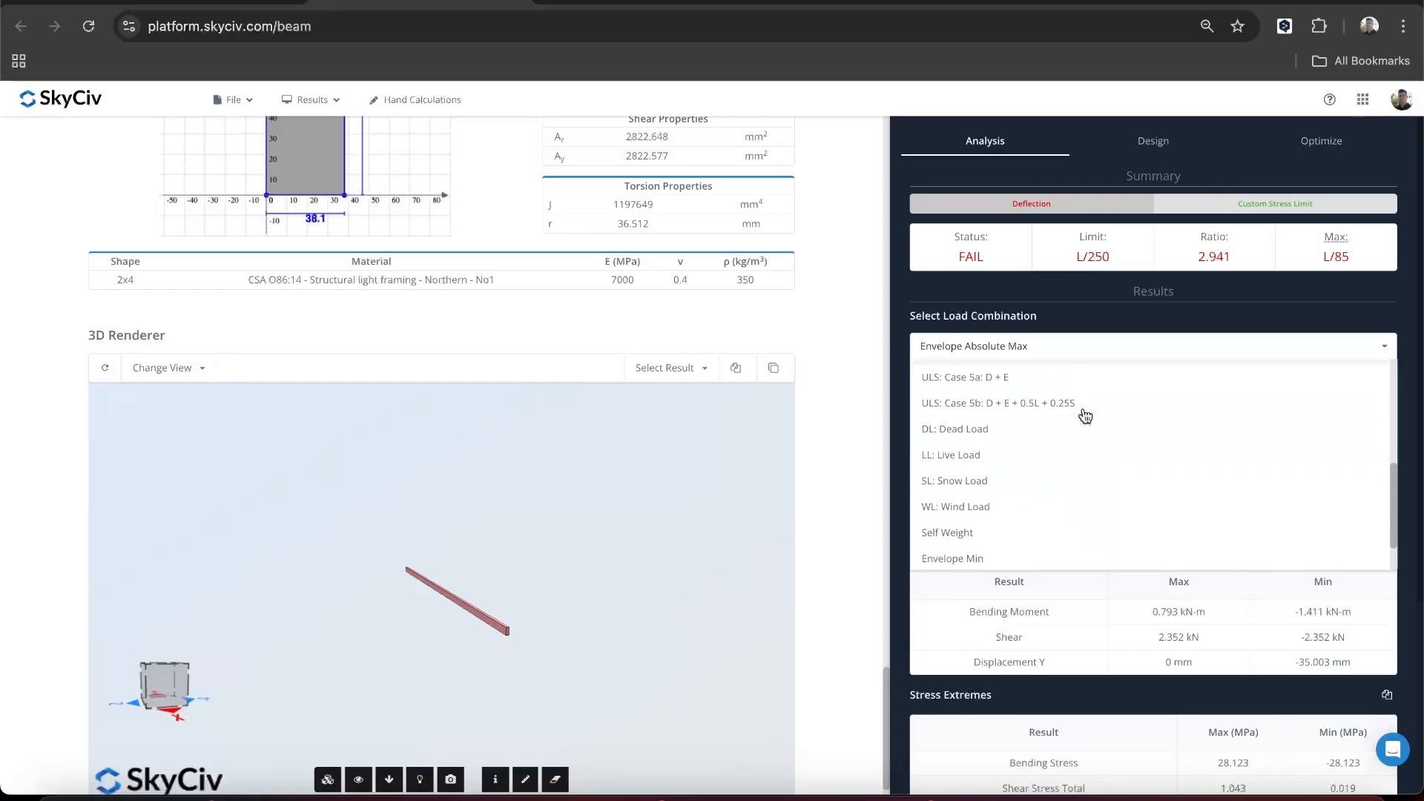
scroll(1005, 499, down, 2)
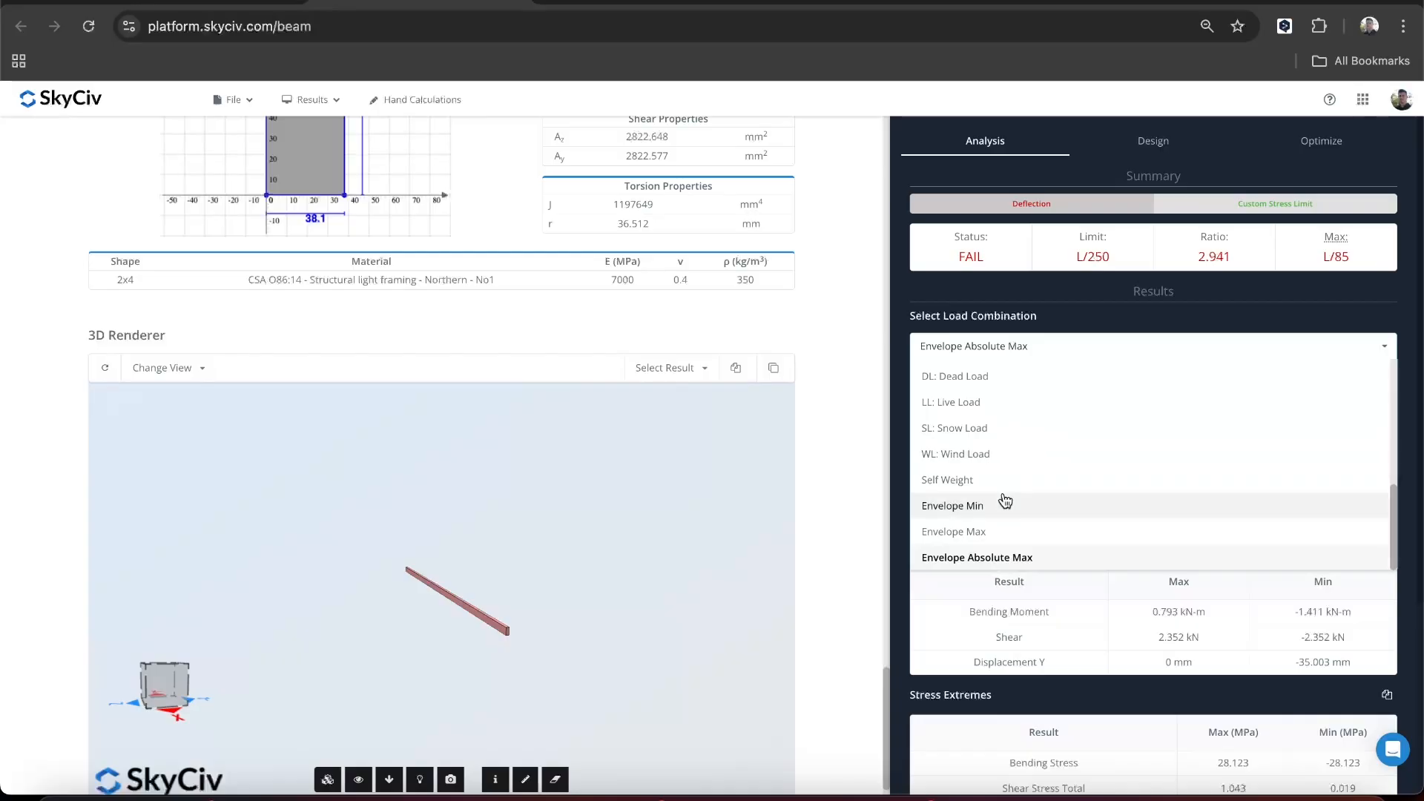
scroll(1004, 499, down, 1)
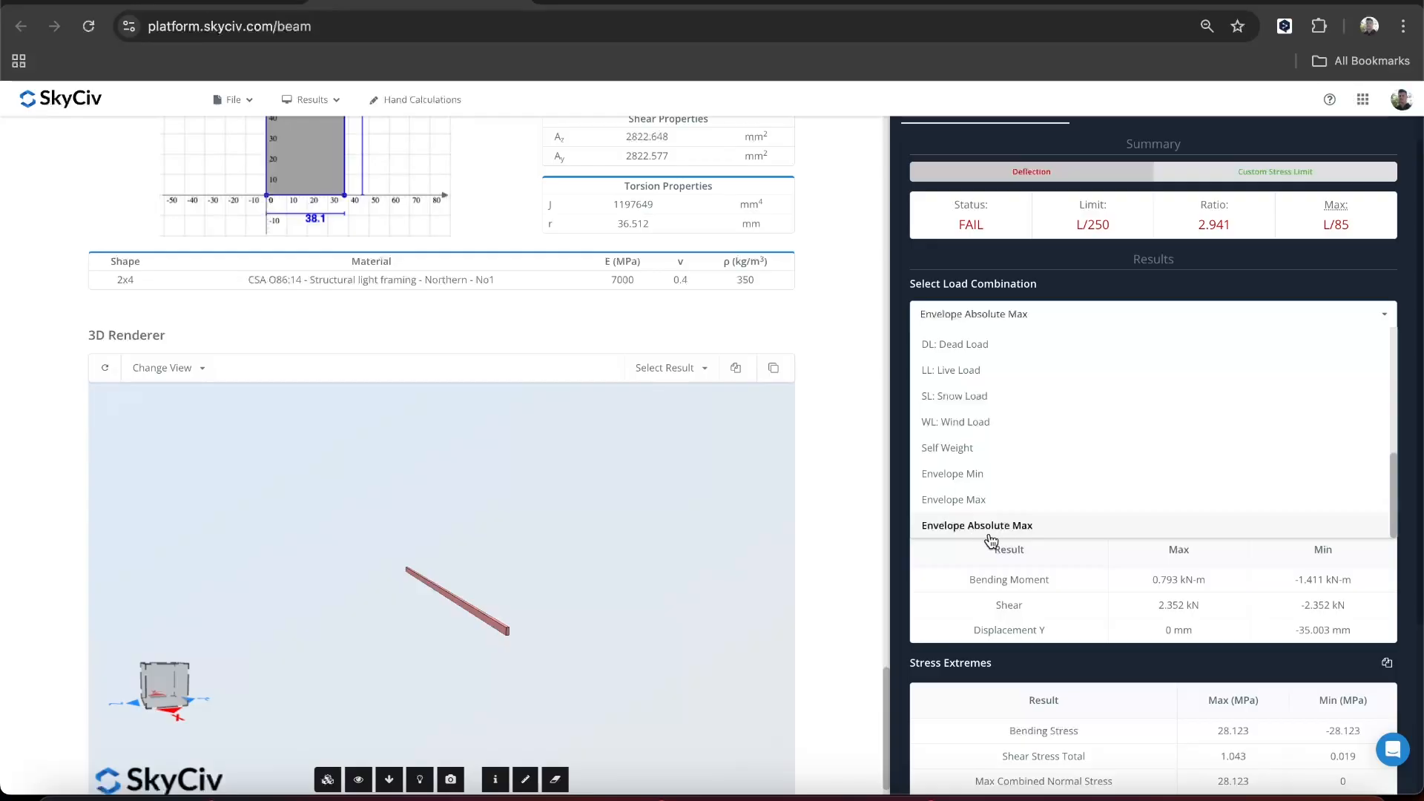
click(988, 533)
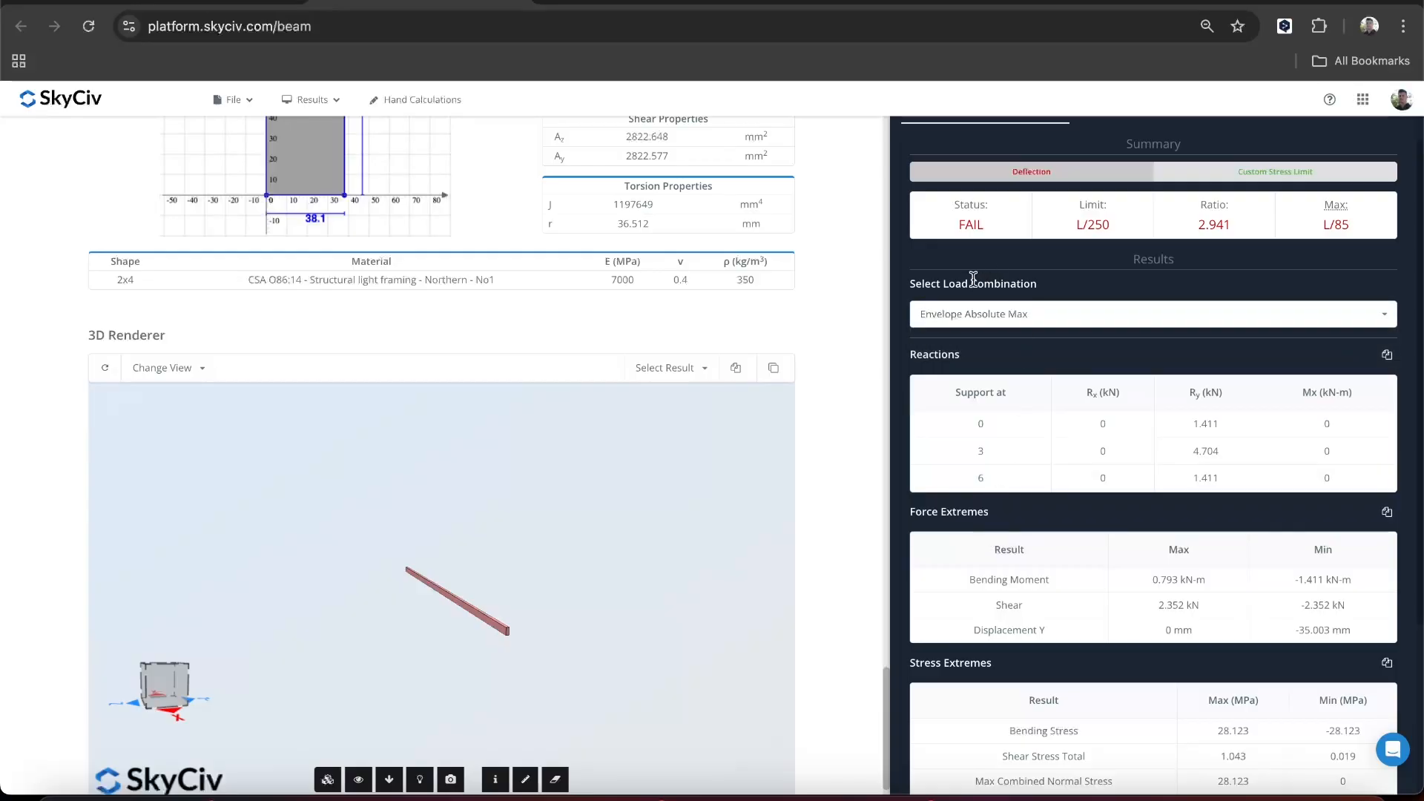
scroll(962, 354, up, 1)
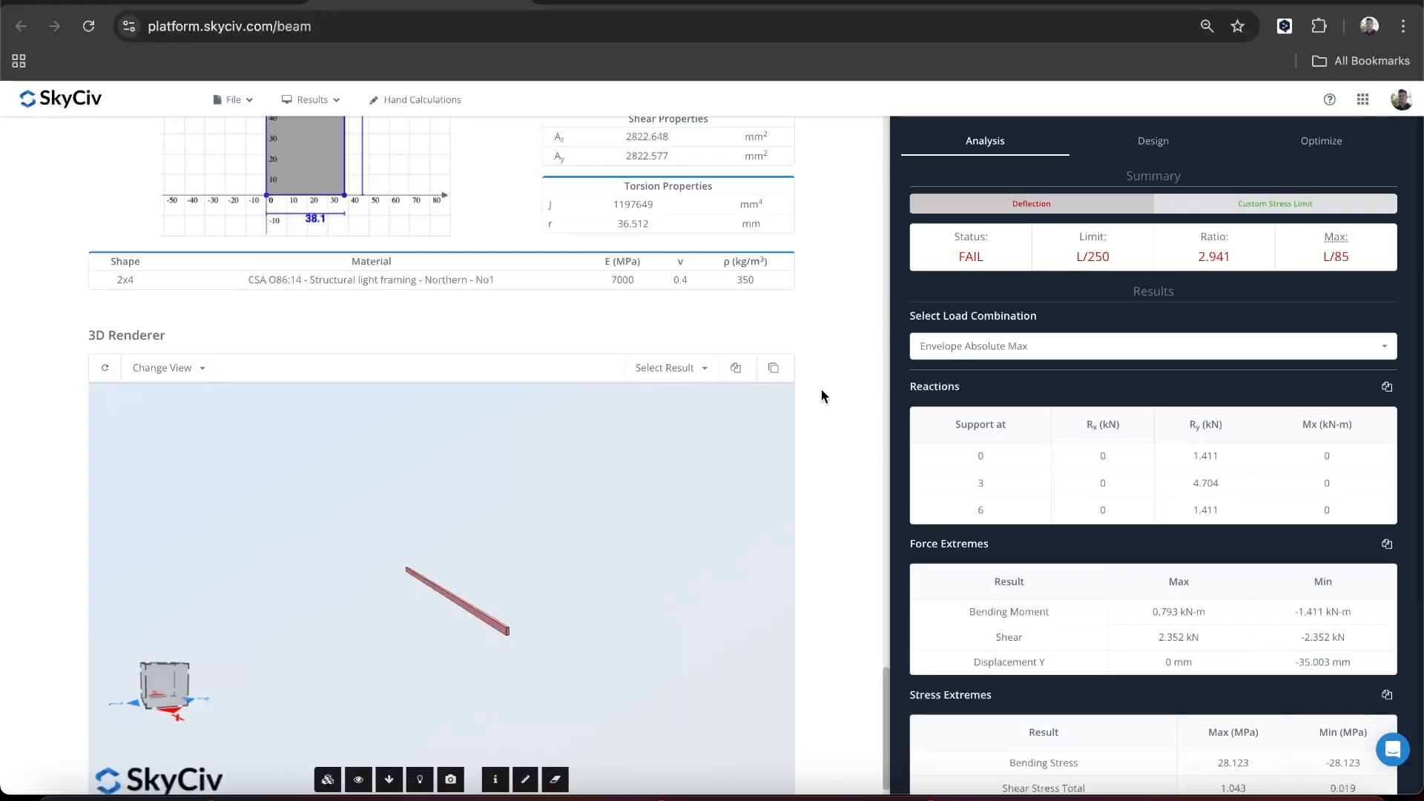
- Return to the beam model and move the middle pinned support to 4 m
scroll(822, 398, up, 15)
scroll(822, 399, up, 10)
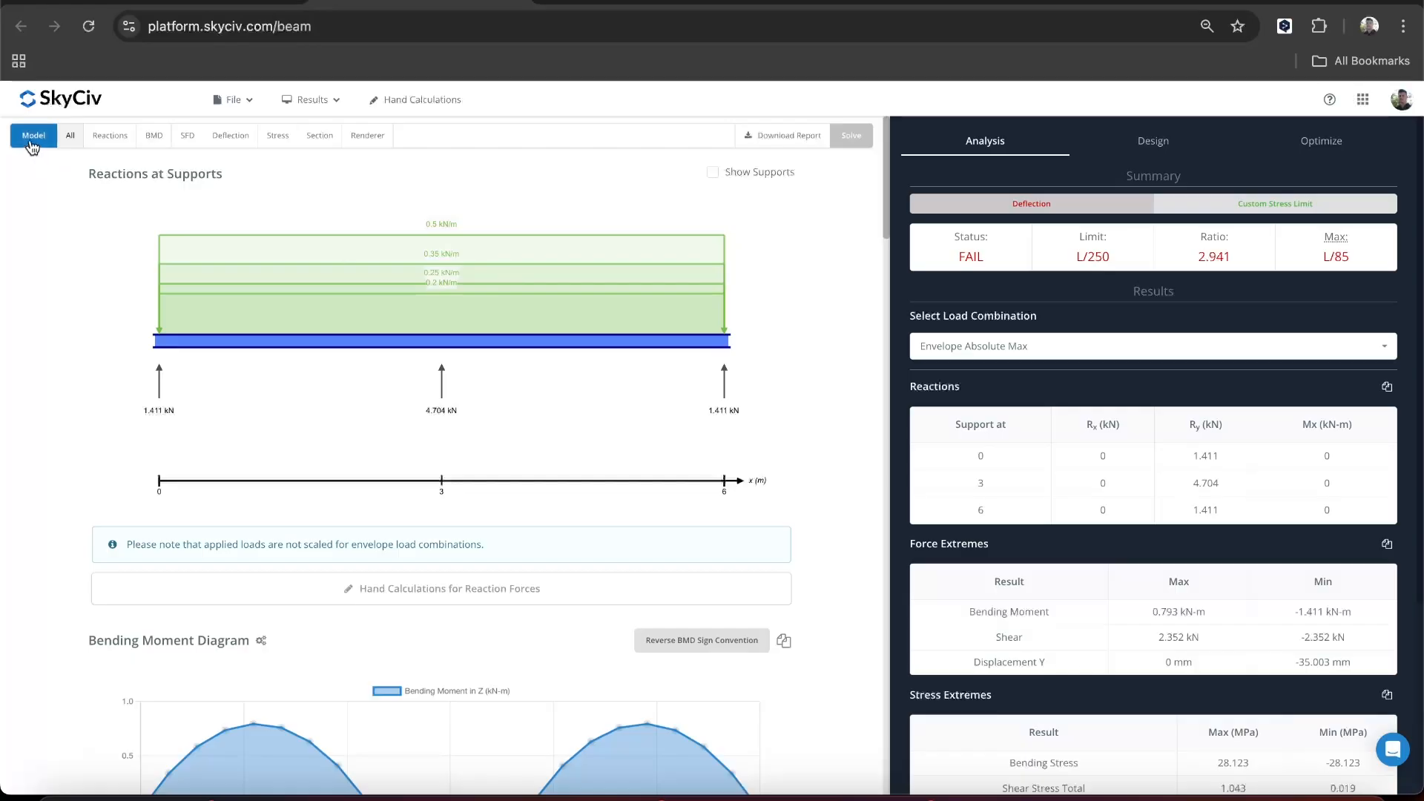
click(32, 137)
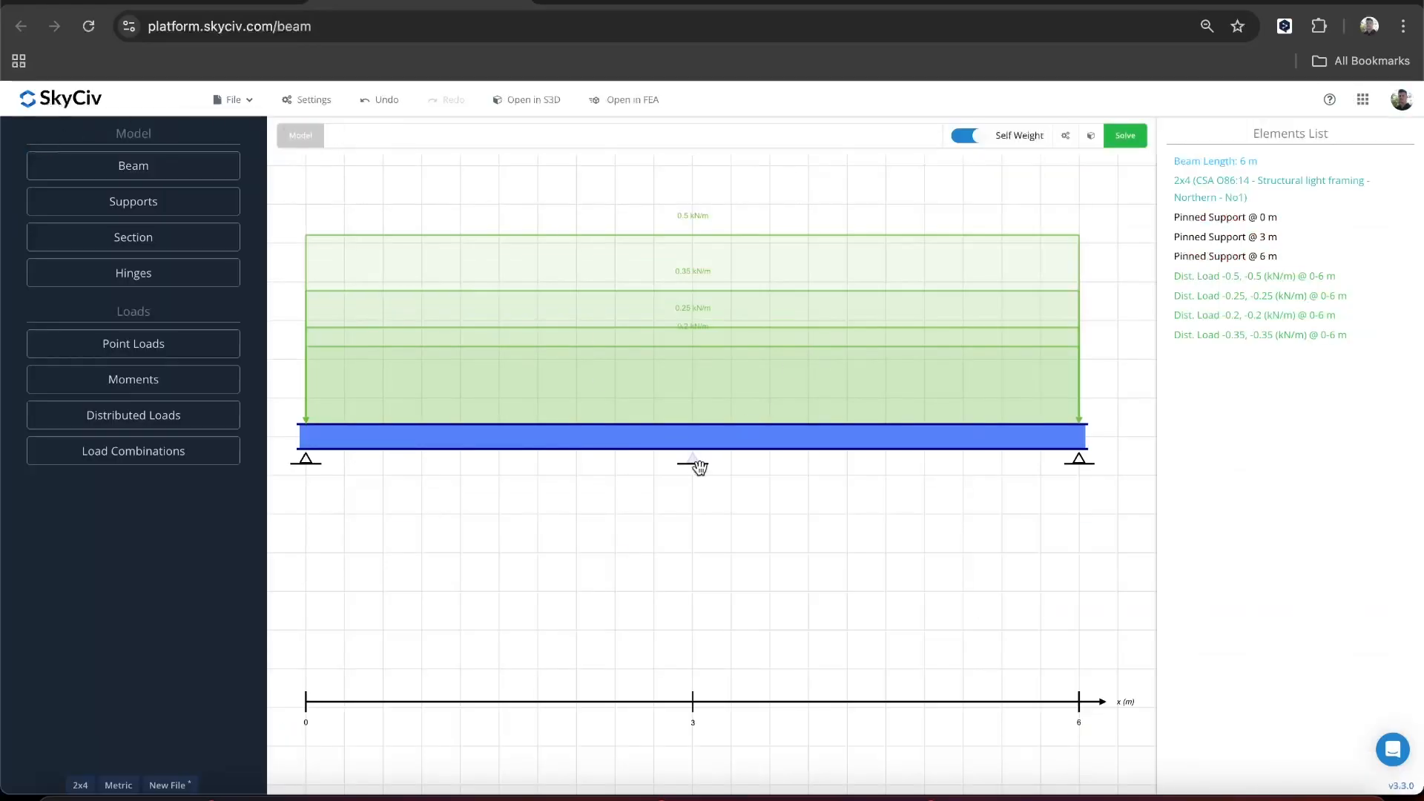
drag(699, 467, 850, 476)
drag(856, 474, 845, 462)
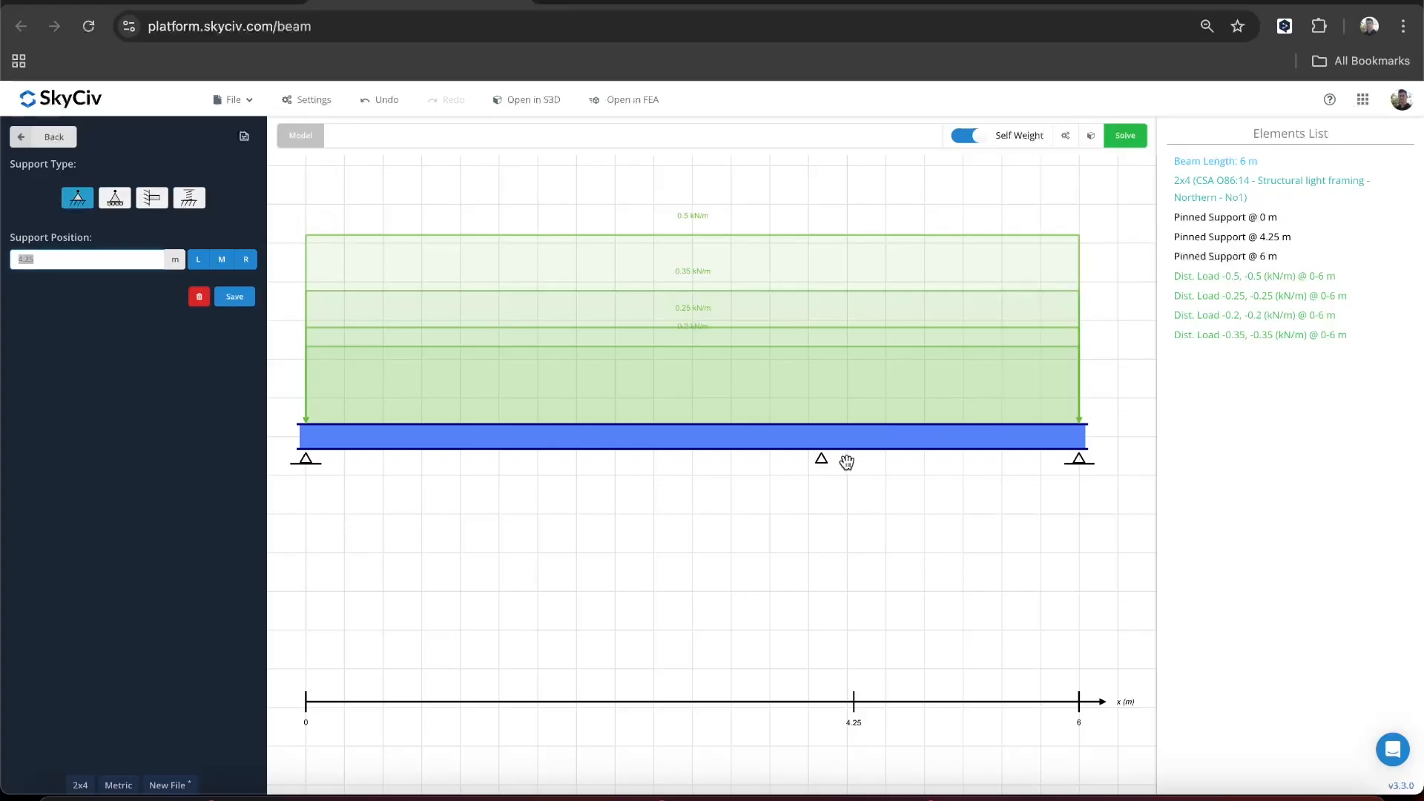
click(38, 139)
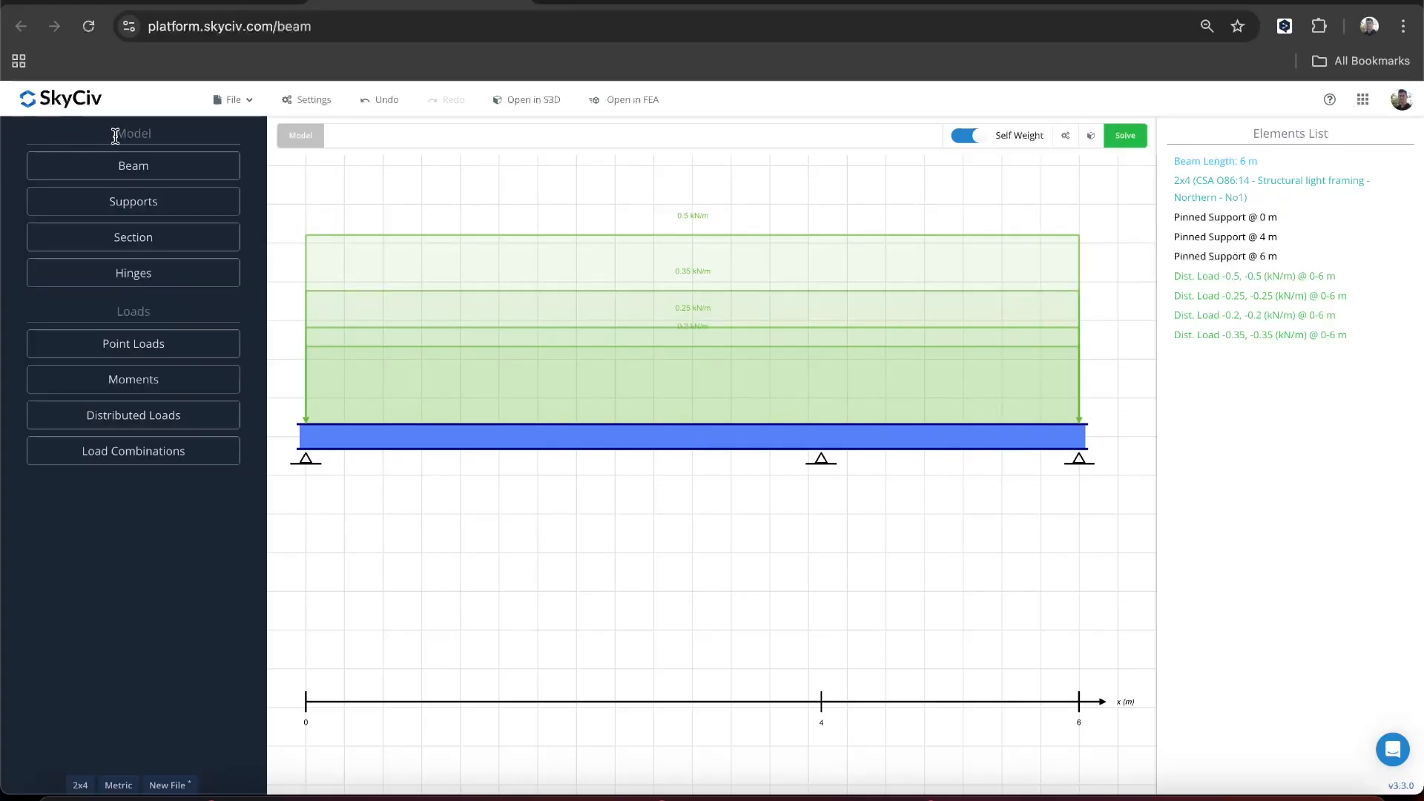
- Add a pinned support at 2 m along the beam and solve the model again
click(132, 201)
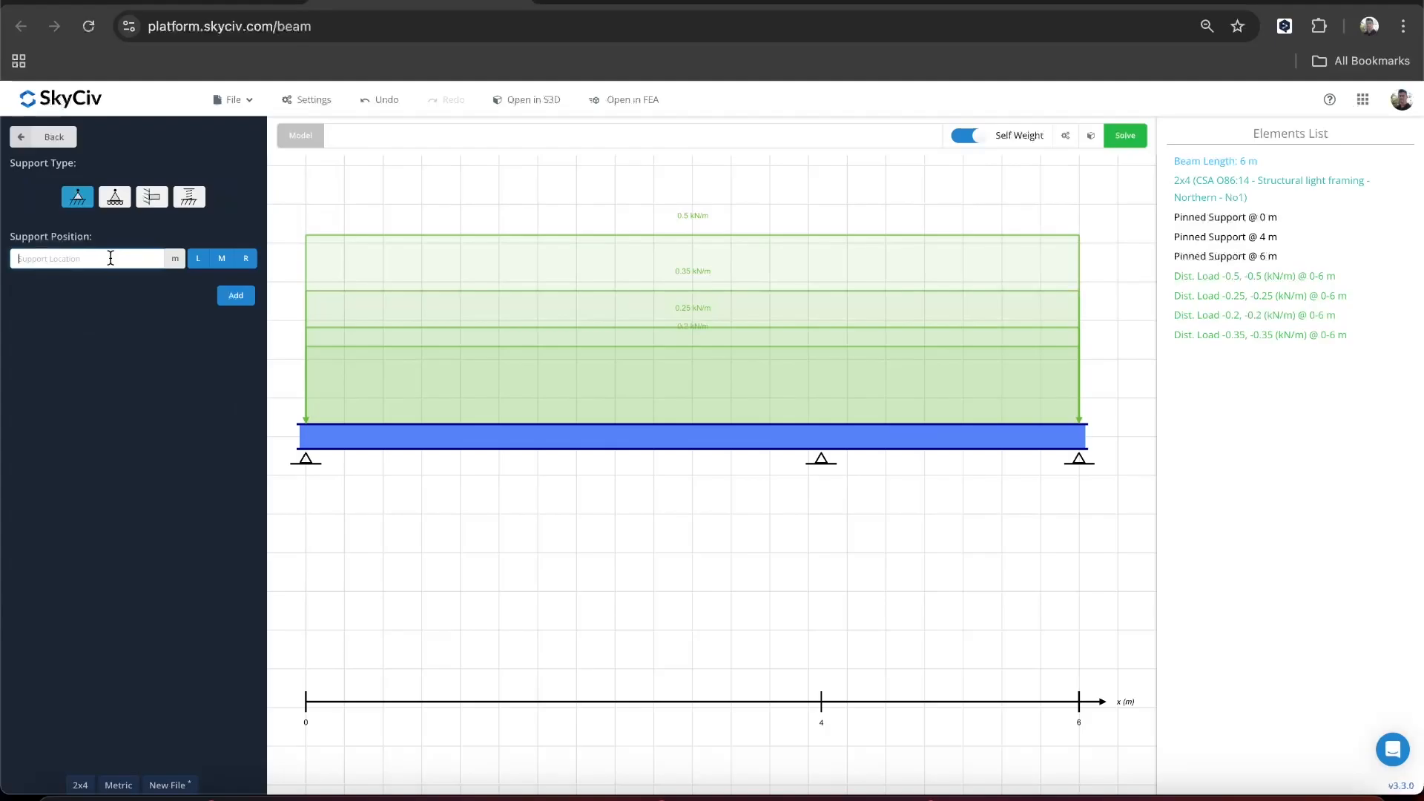
text(2)
key(Return)
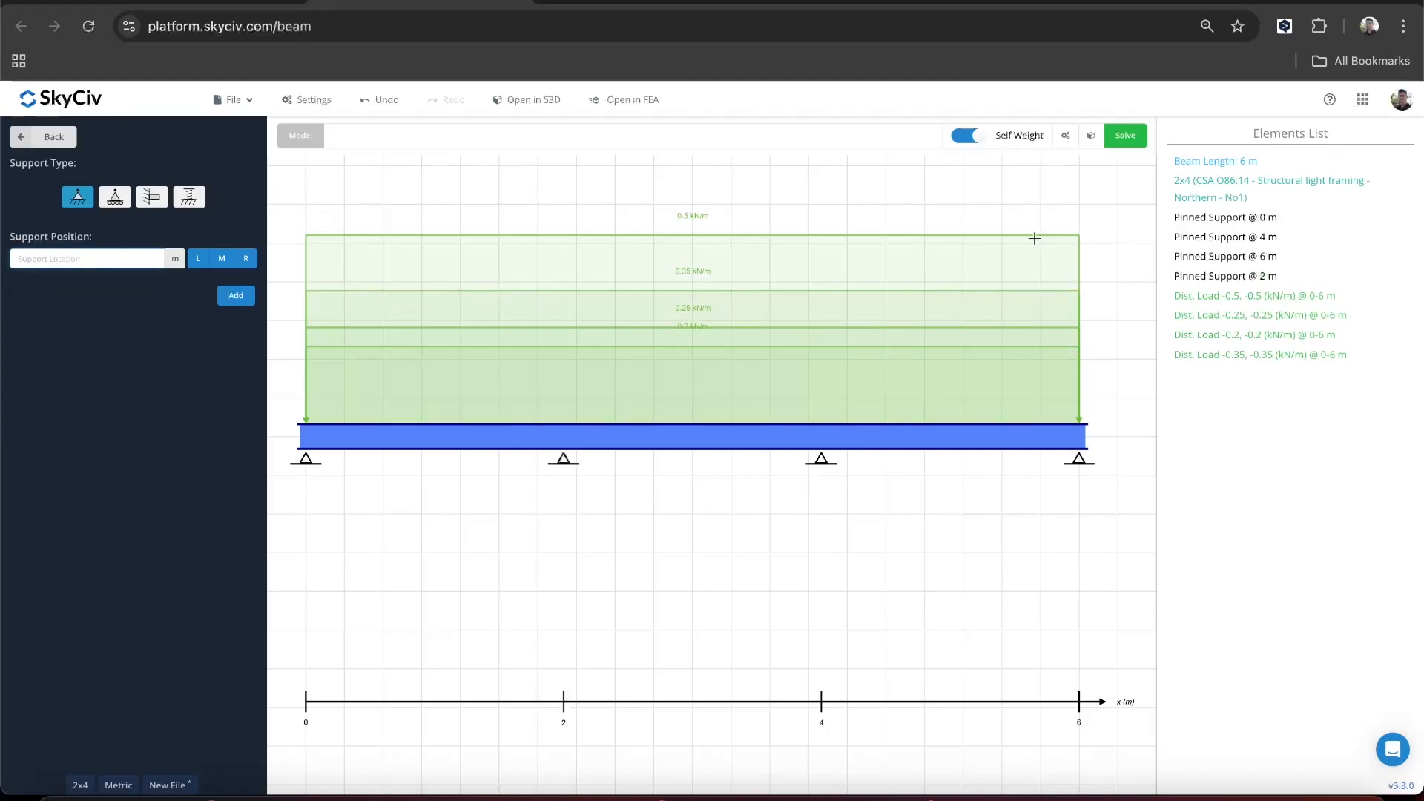
click(1127, 139)
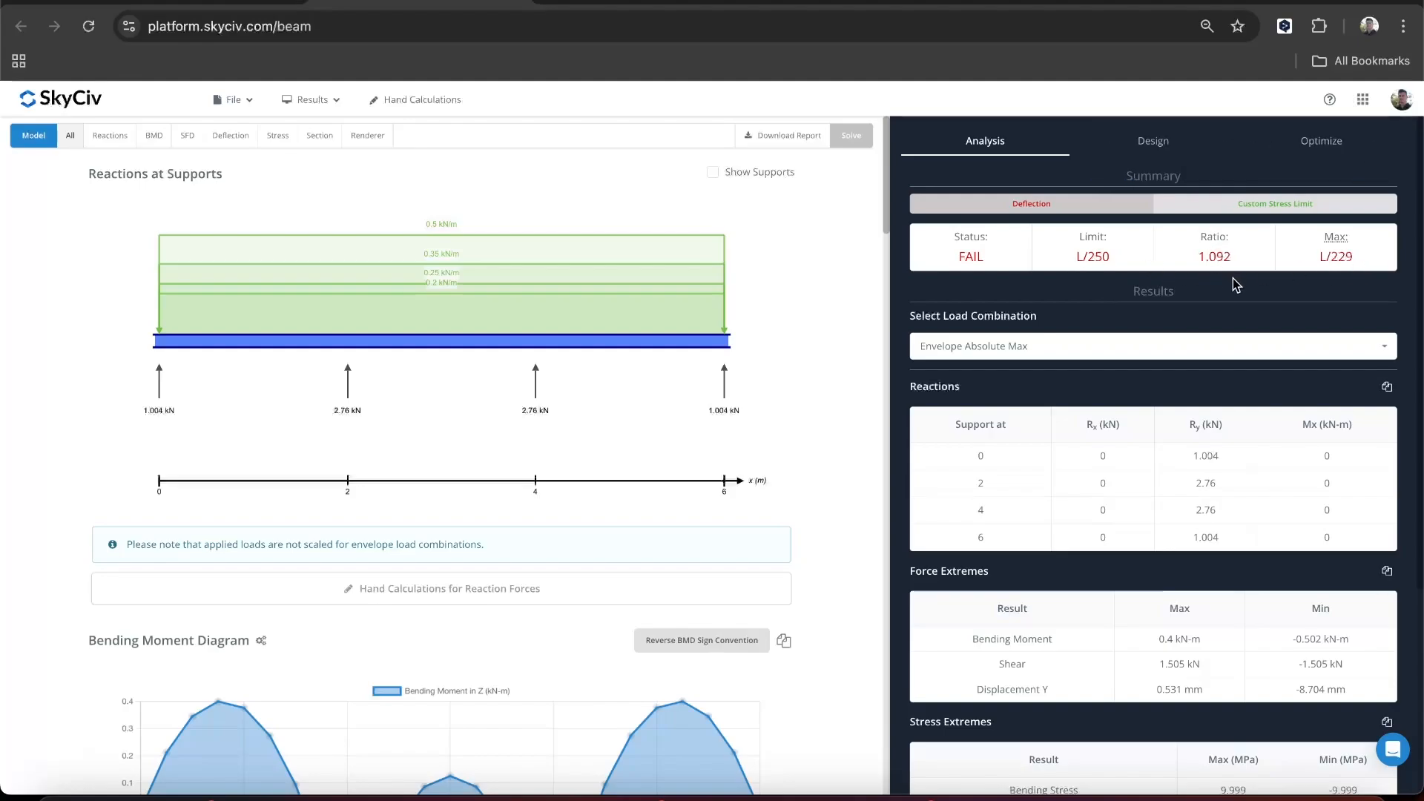
- Set the member design code to the Canadian wood standard CSA 086-14
click(1139, 143)
click(1005, 211)
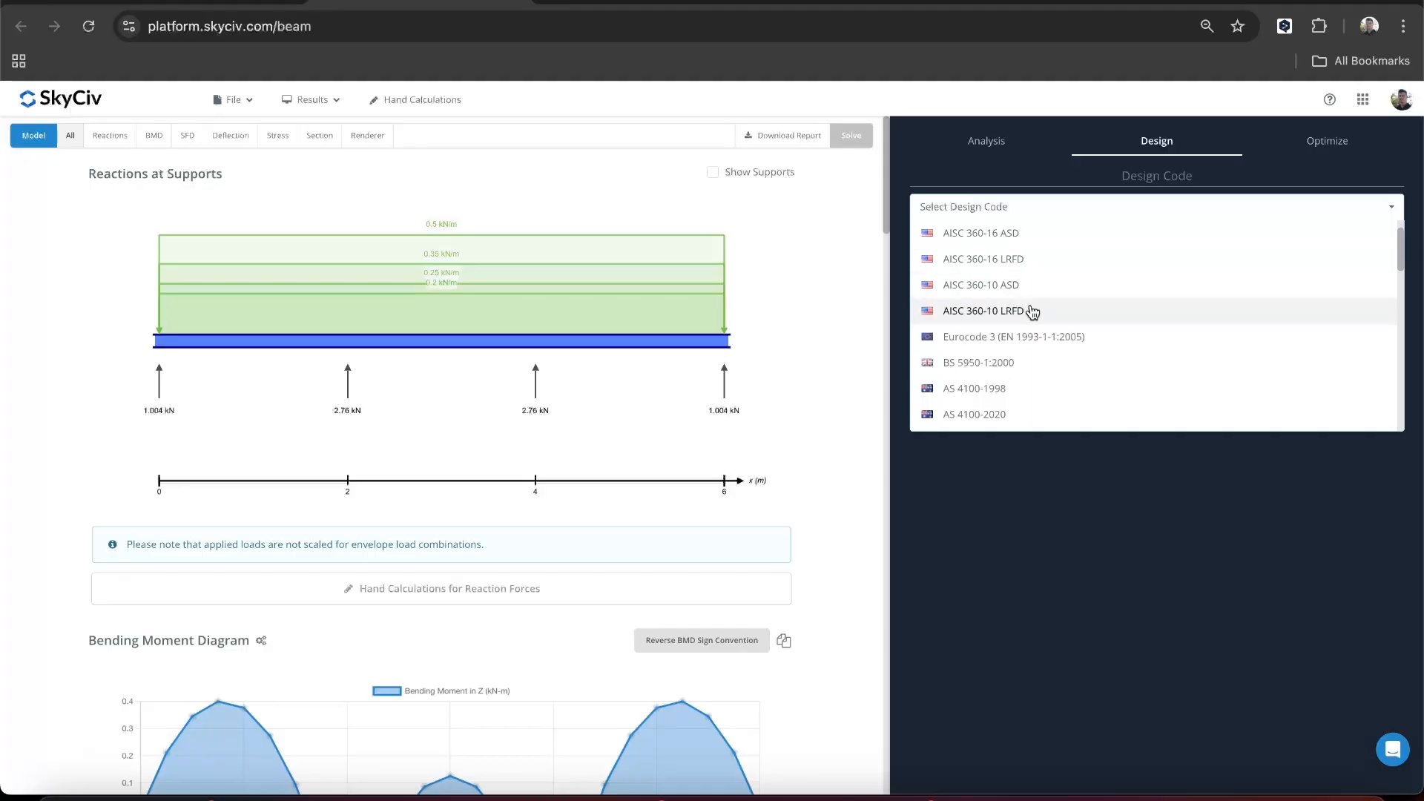
scroll(1031, 312, down, 8)
scroll(1031, 312, down, 2)
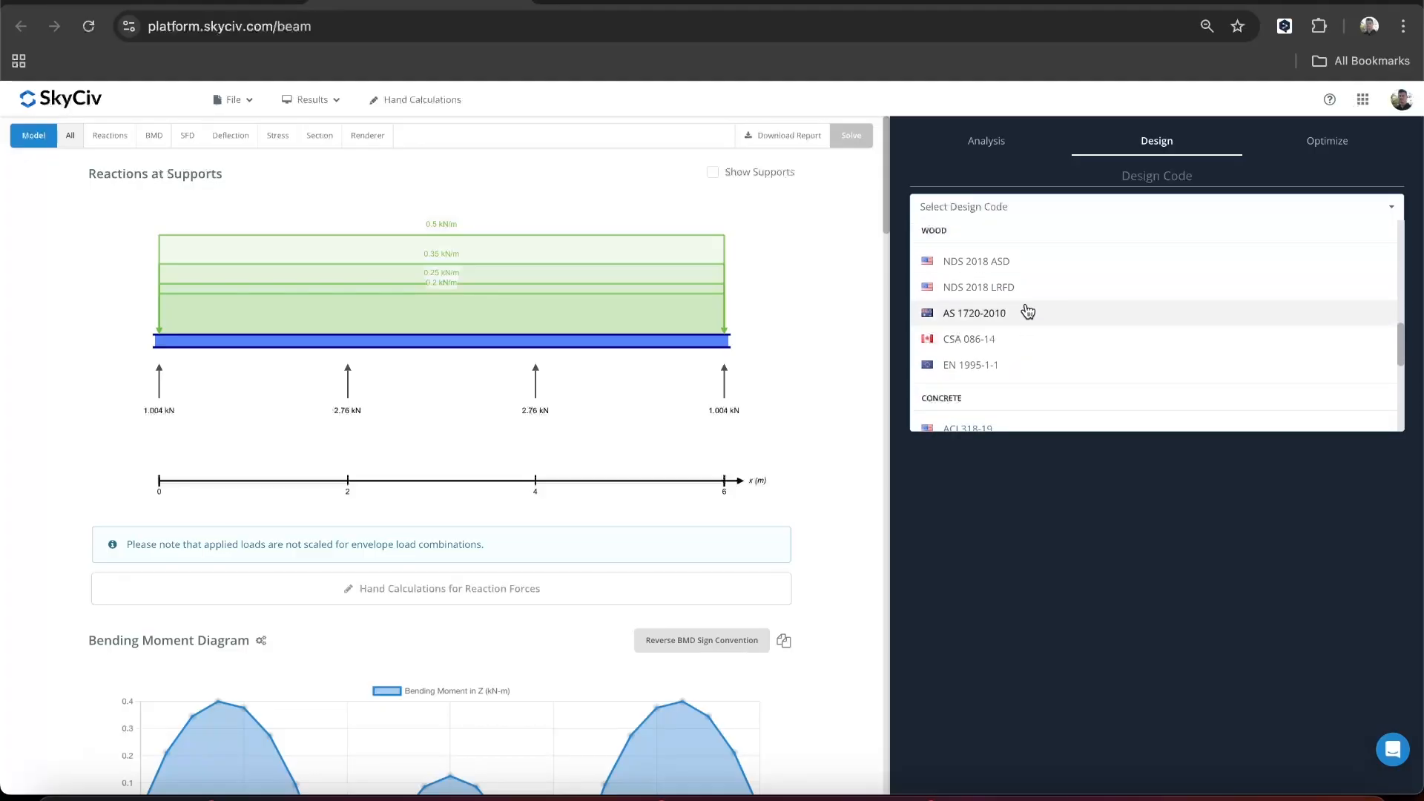
click(969, 346)
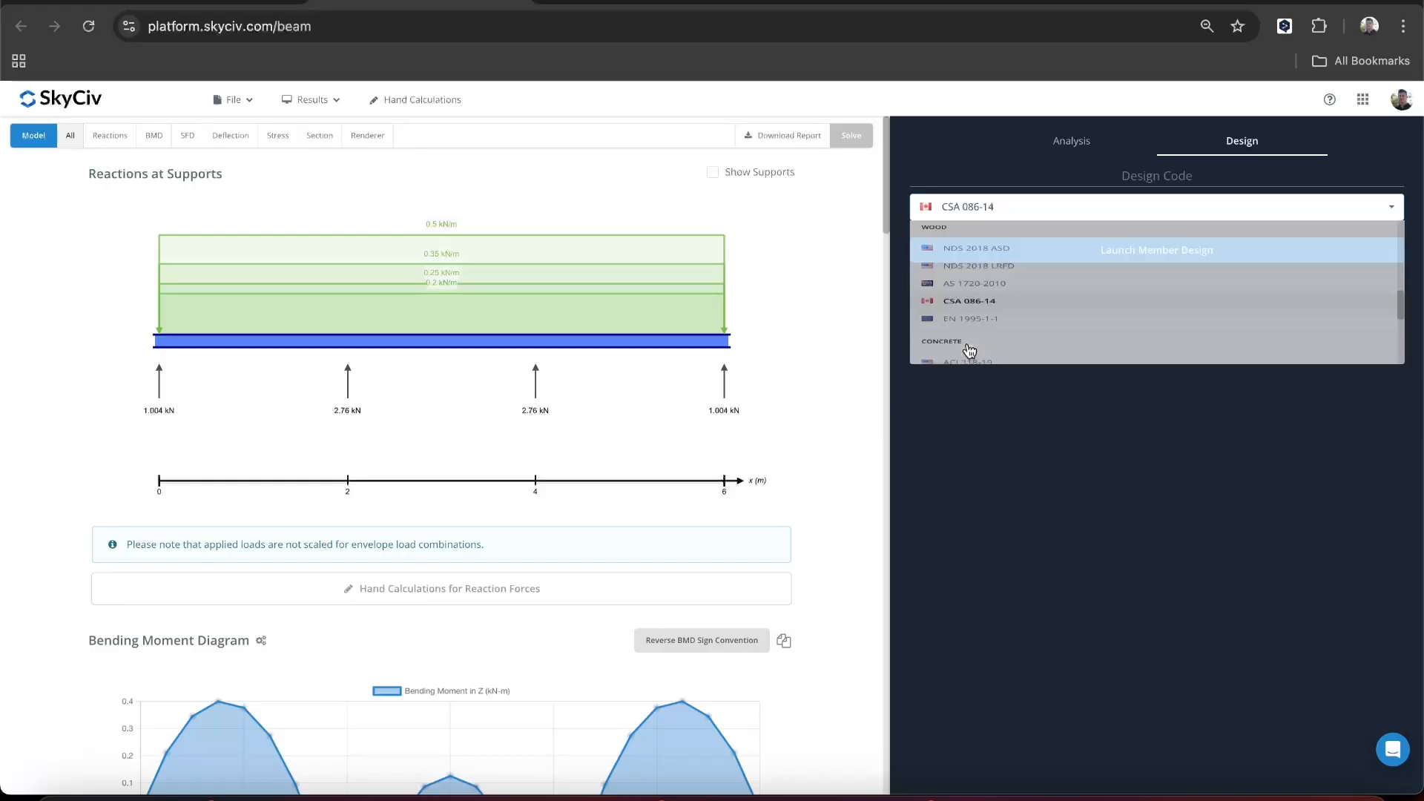
- Run the CSA O86-14 timber member design check with its prefilled inputs, view the utilization ratios and close it
click(1132, 252)
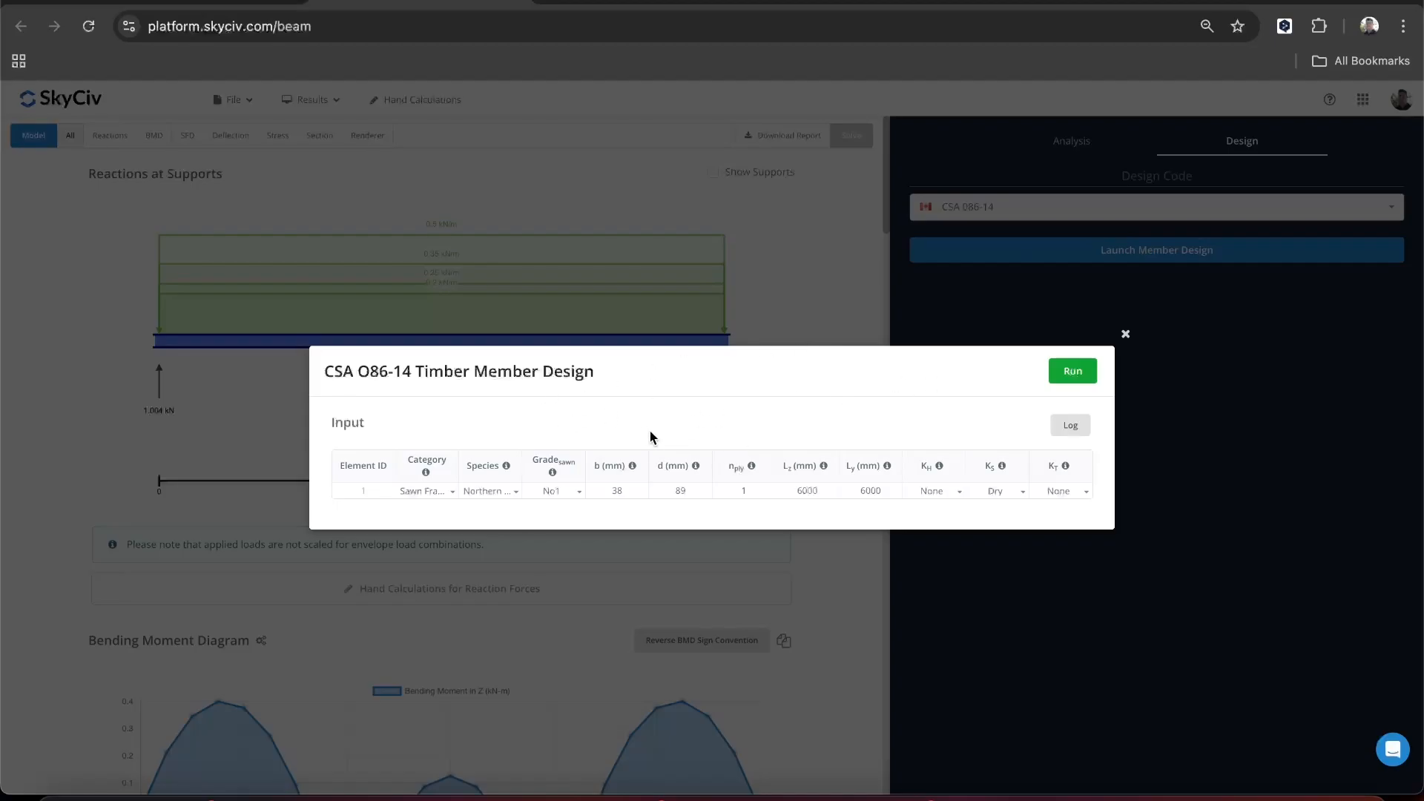
click(1079, 378)
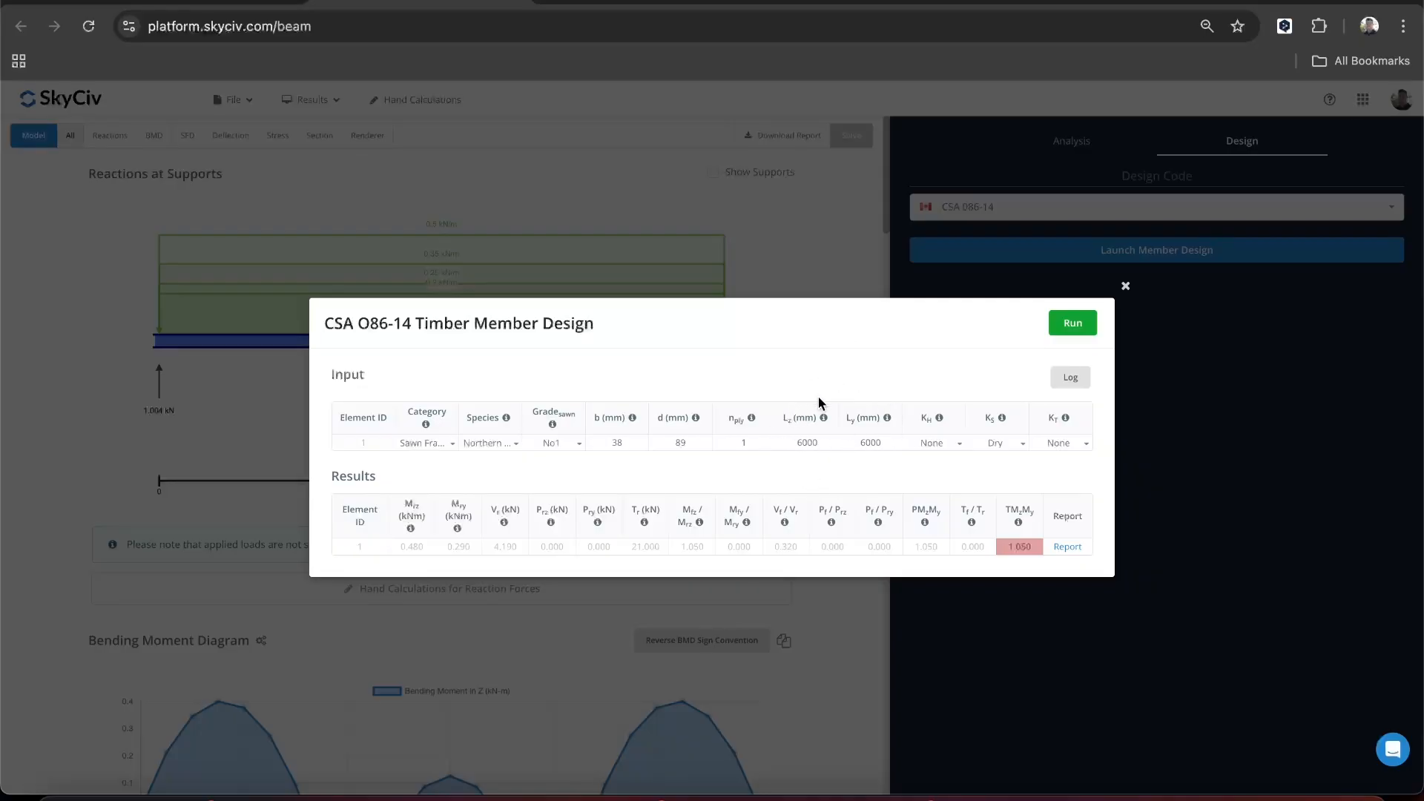
click(1144, 324)
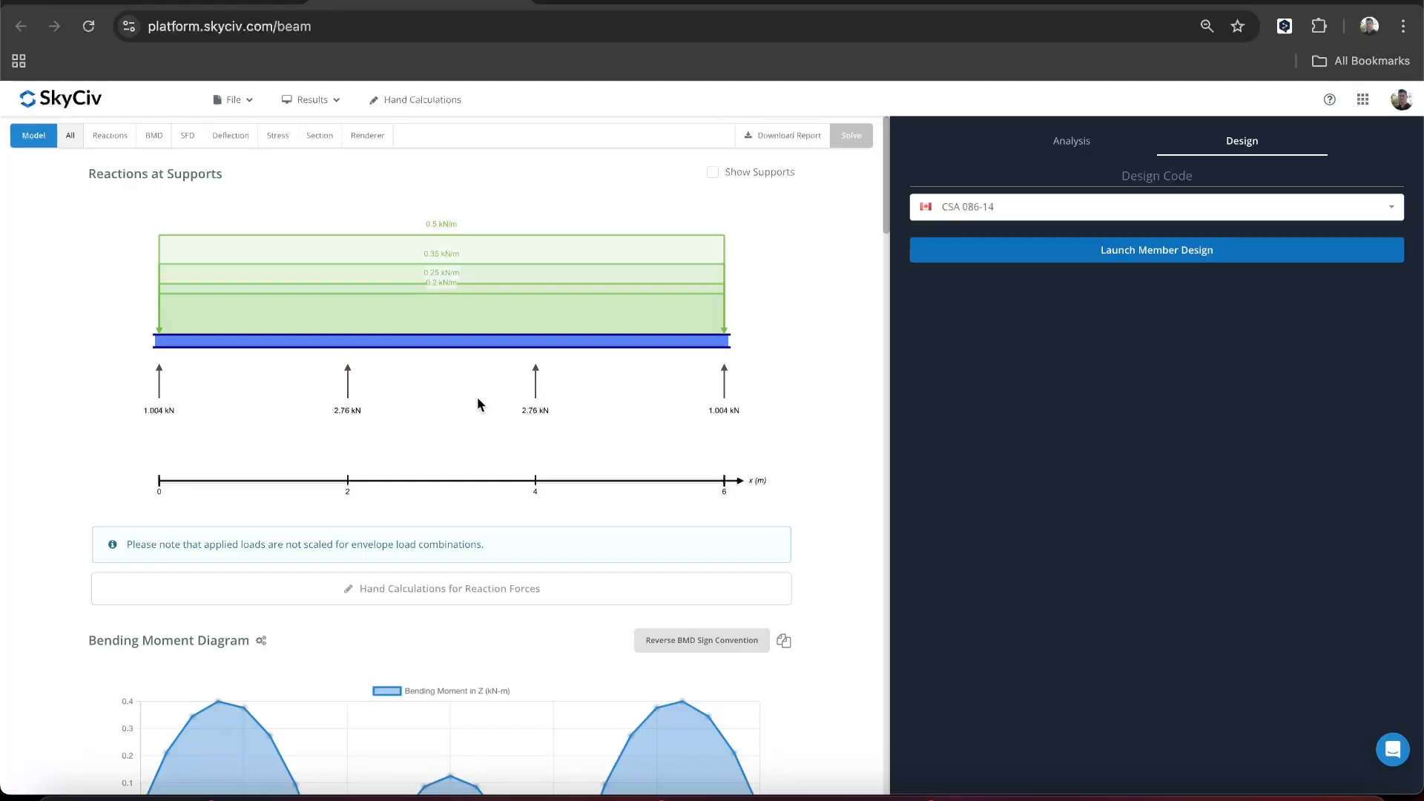
- Relaunch the timber member design, set the unbraced length Ly to 2000 mm and run the check
click(1098, 263)
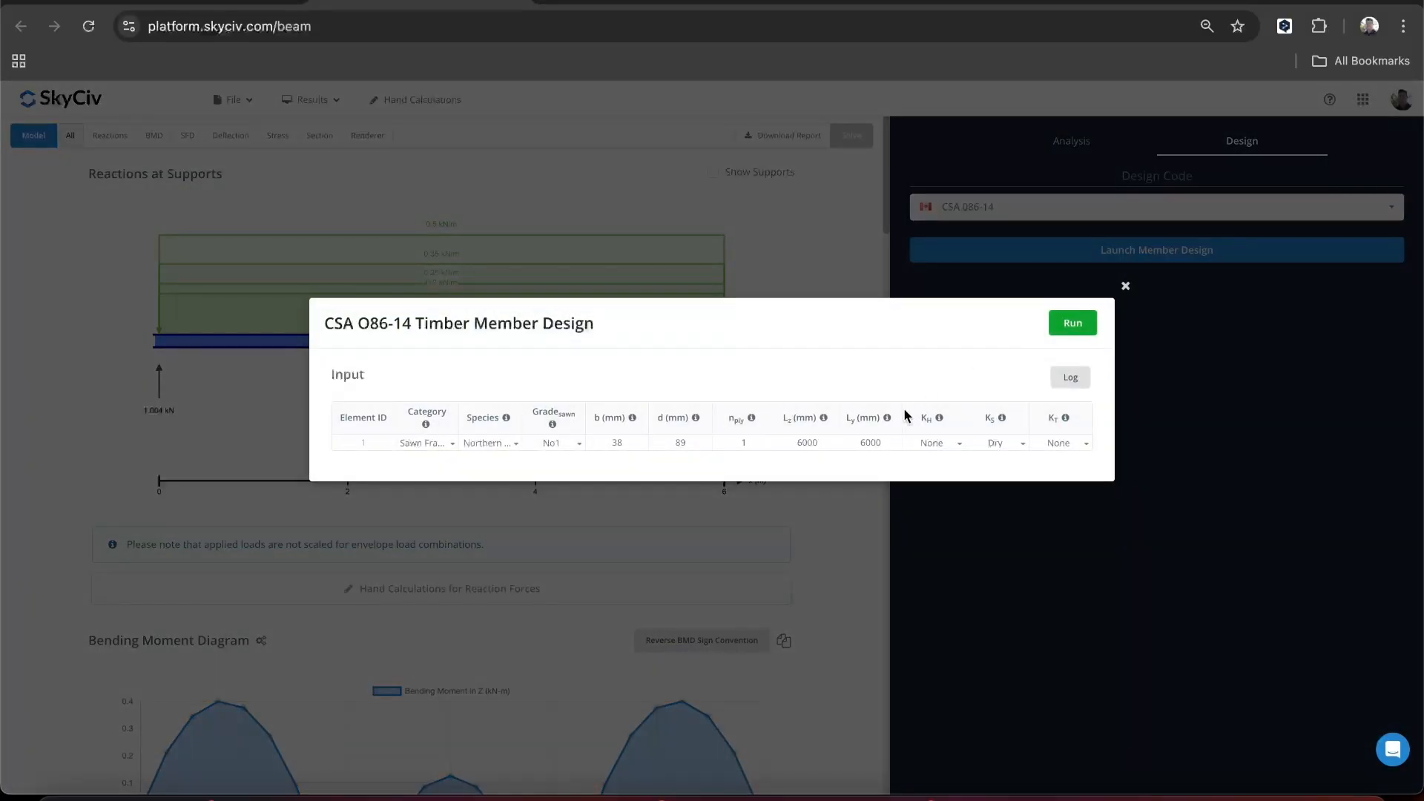
click(864, 442)
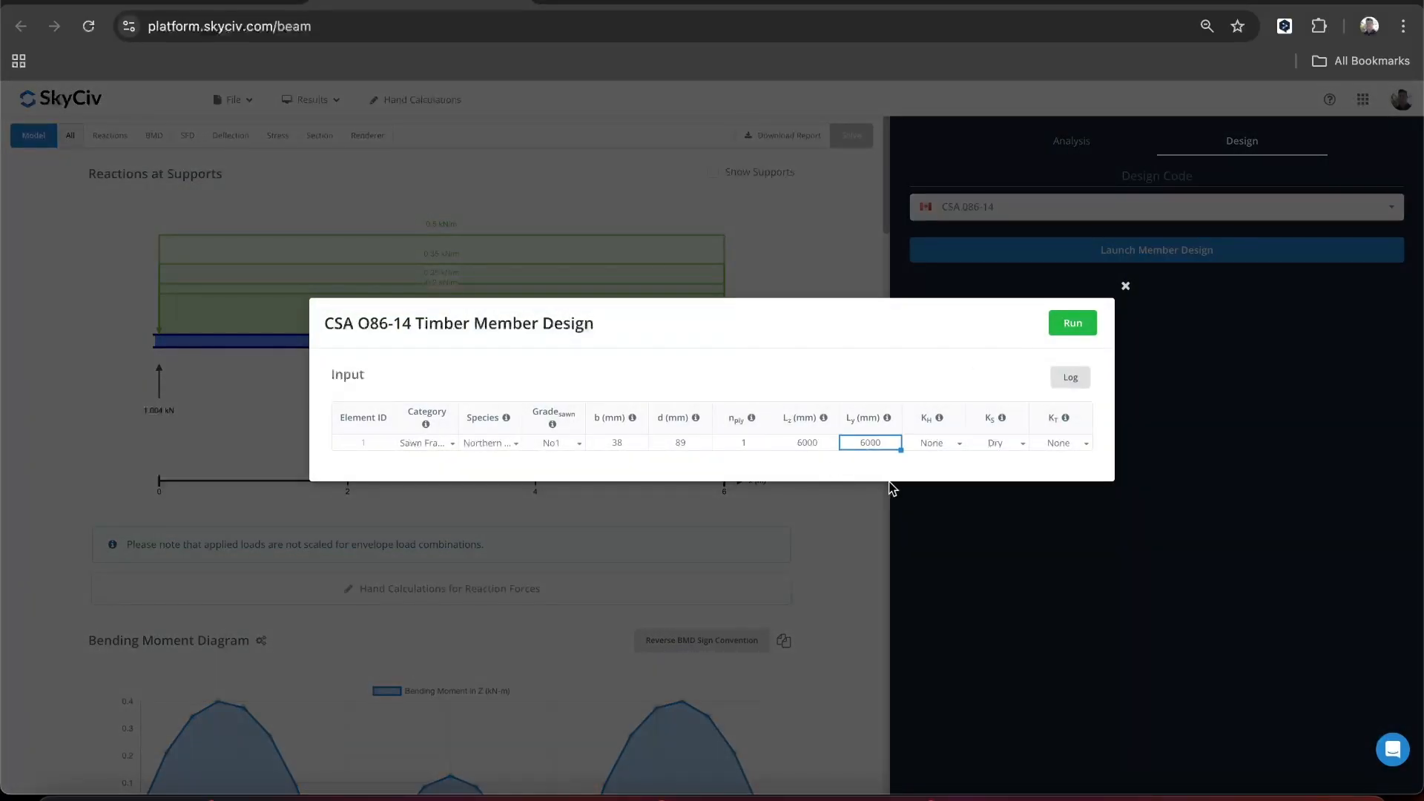
text(2000)
click(908, 383)
mouse_move(889, 422)
click(1071, 326)
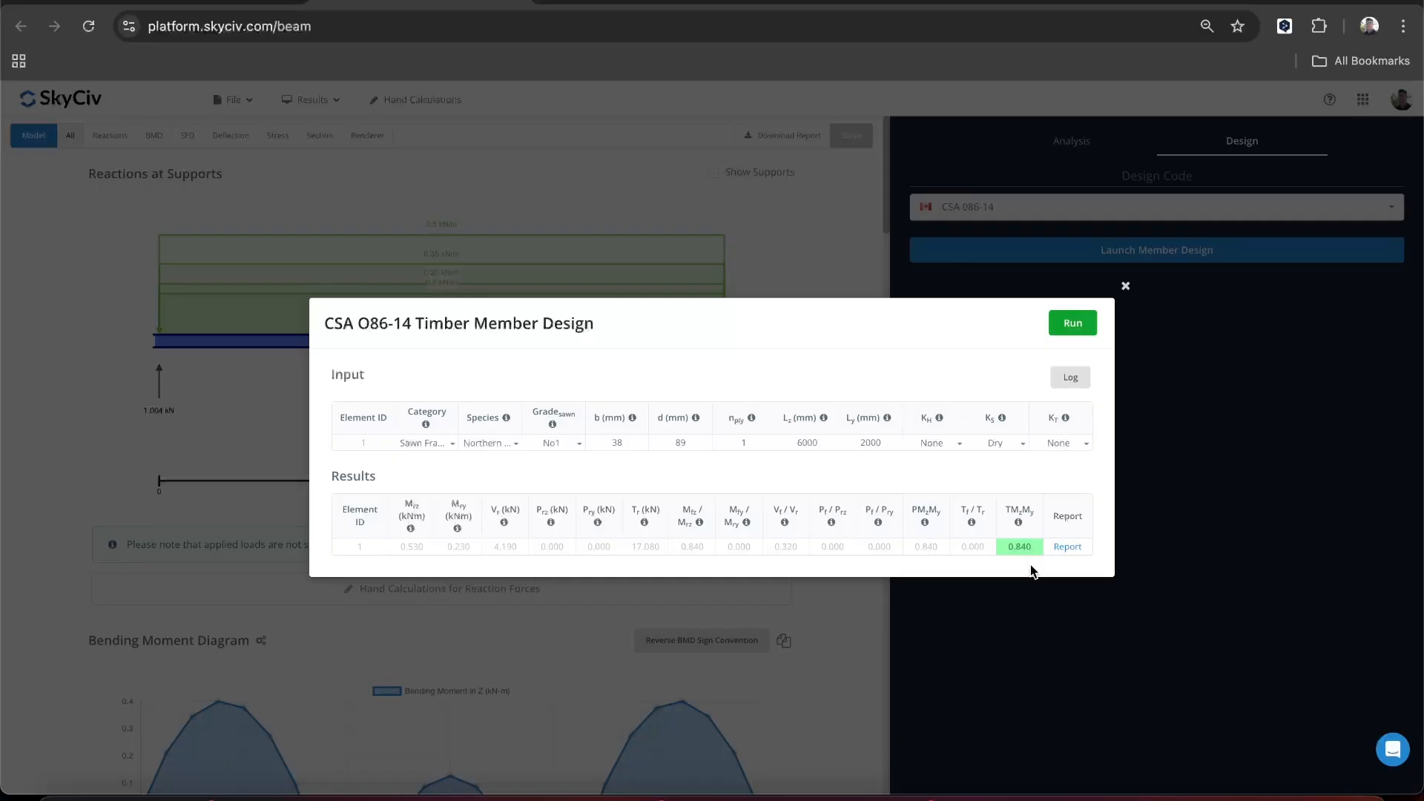
- Examine the member's detailed design report, including the input summary, standards data, load duration factors, and moment and shear resistance calculations
click(1067, 548)
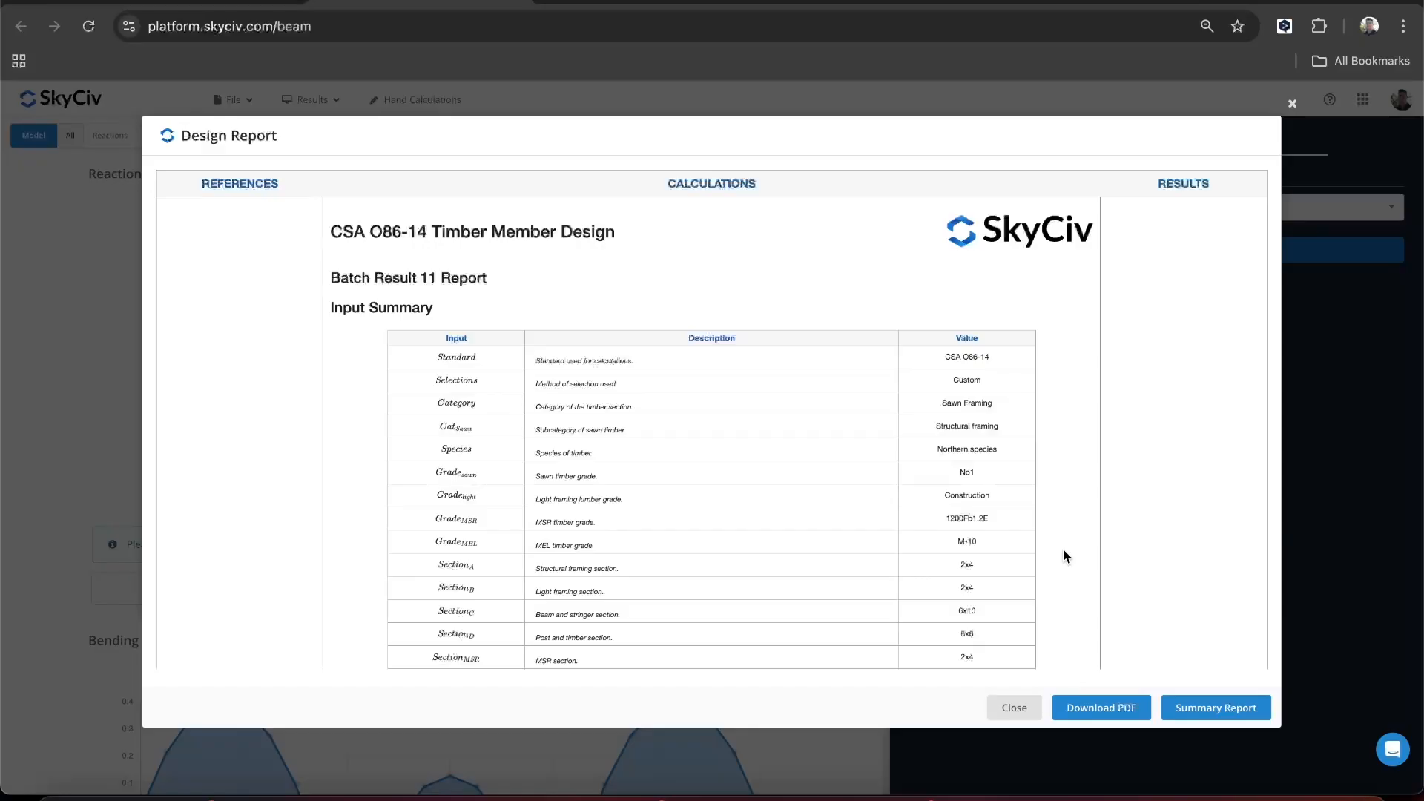
scroll(1062, 551, down, 15)
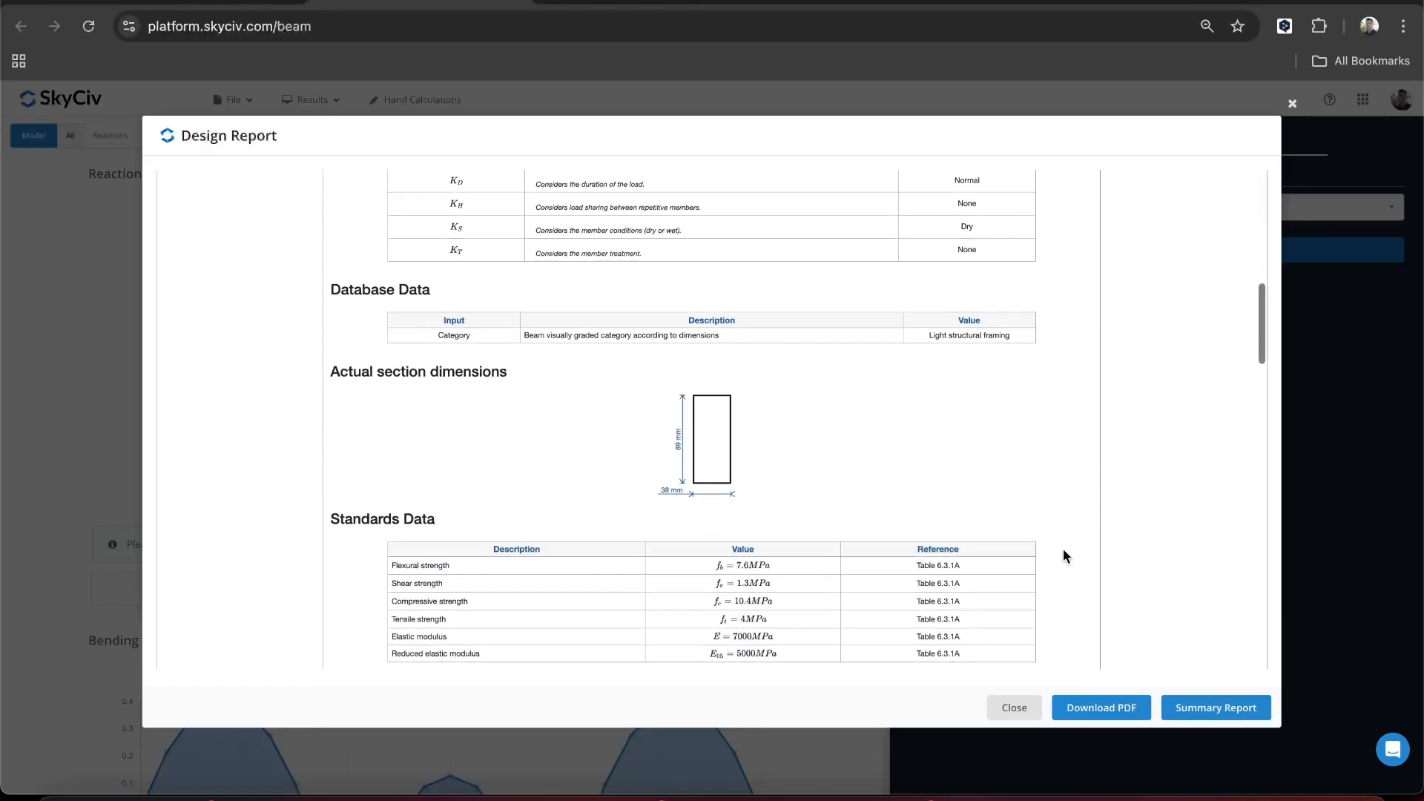
scroll(1062, 554, down, 15)
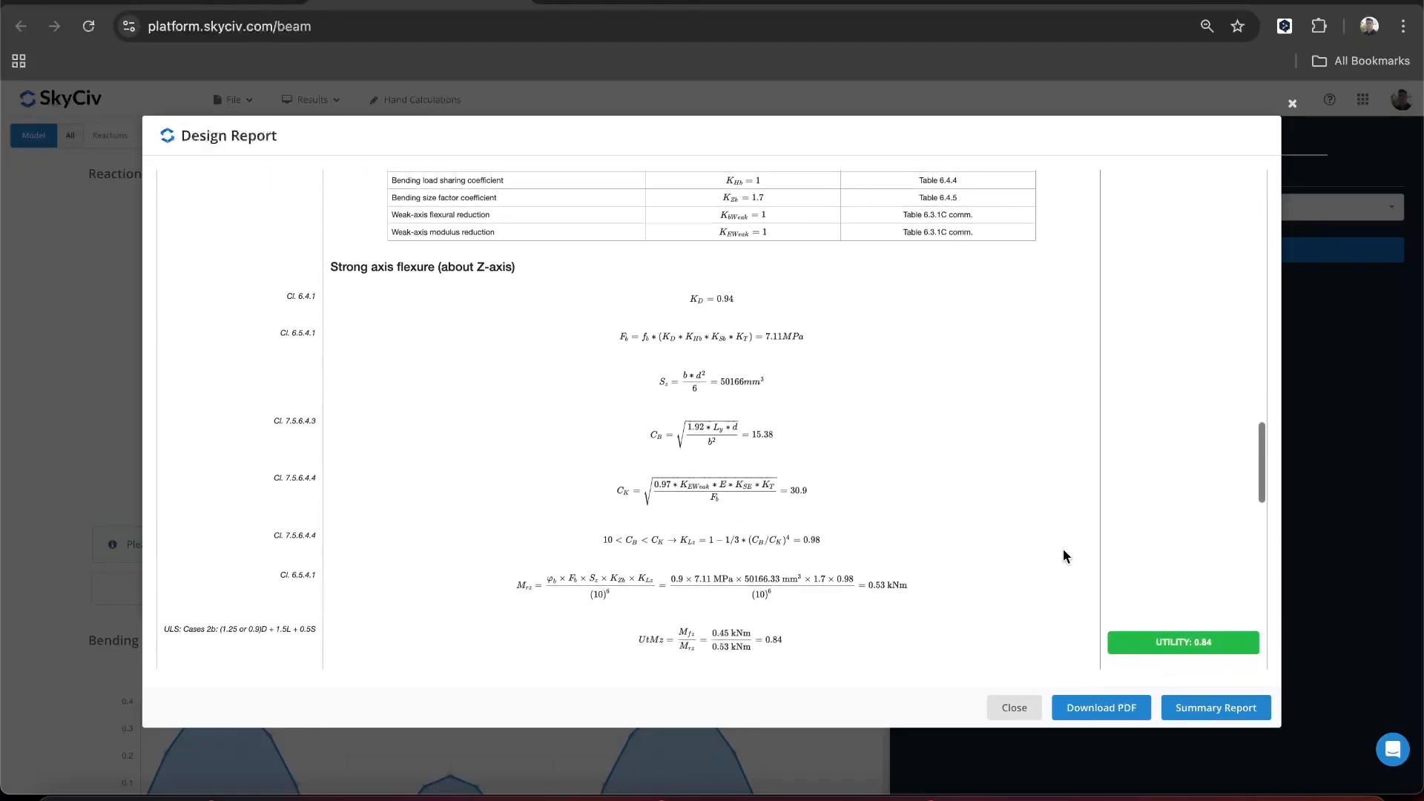
scroll(1063, 557, down, 1)
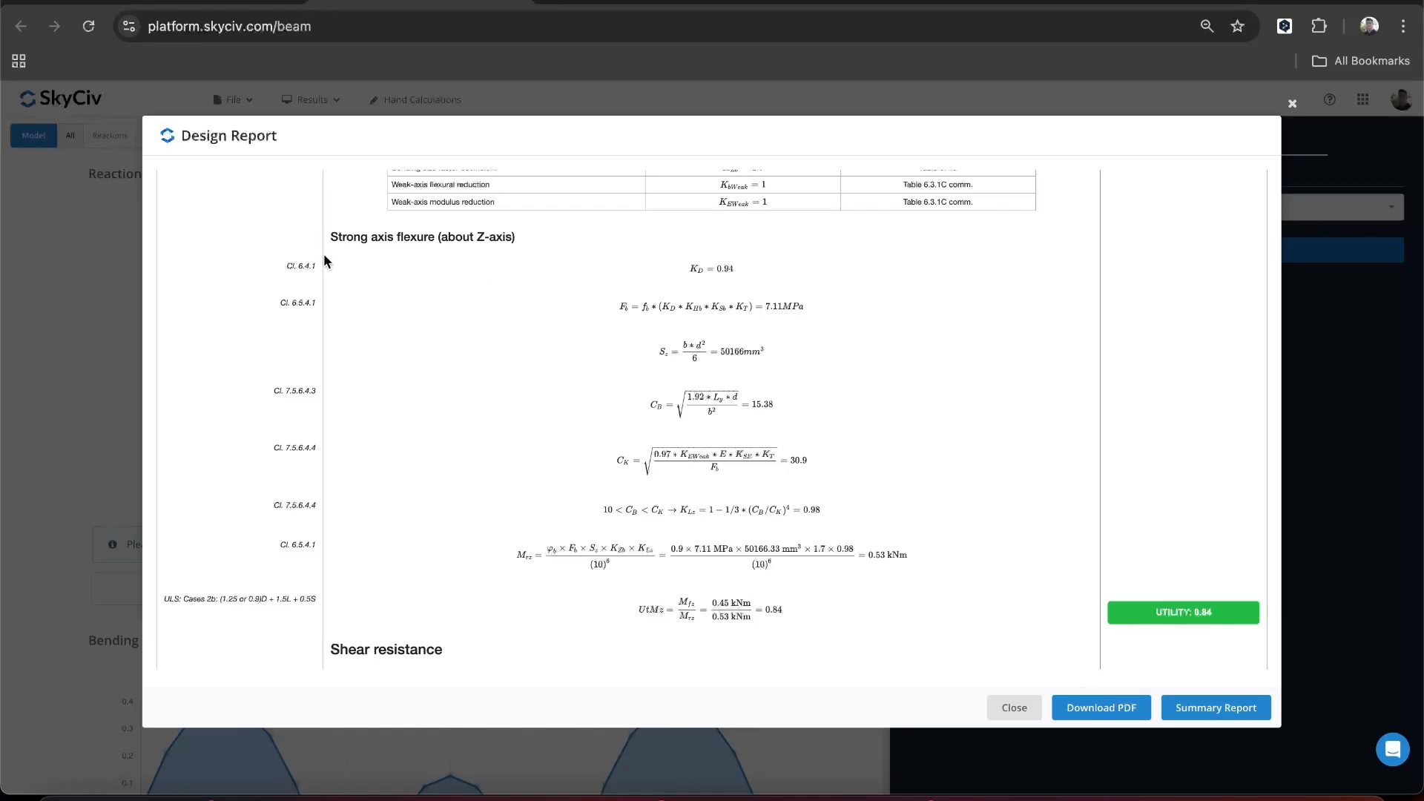
scroll(379, 294, up, 3)
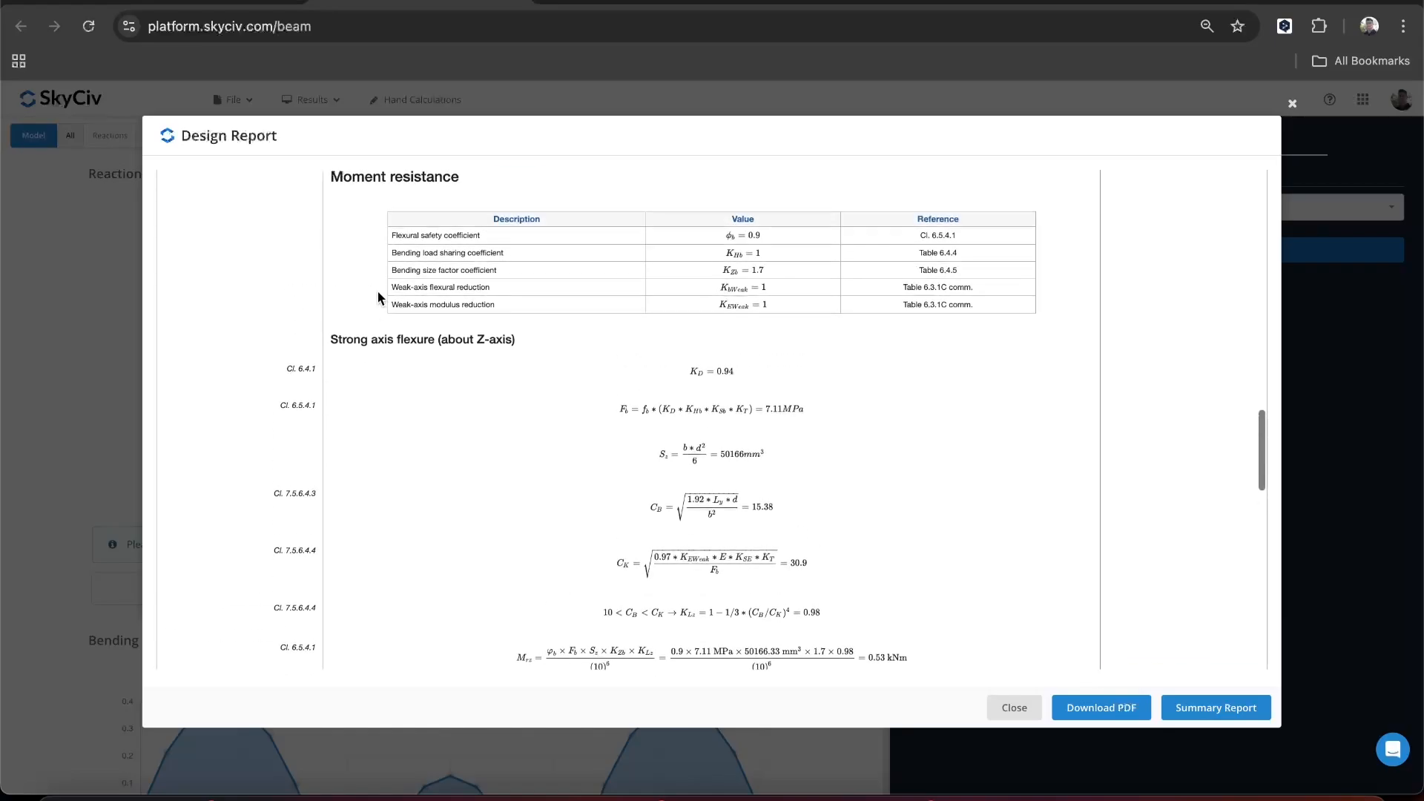
scroll(378, 297, down, 1)
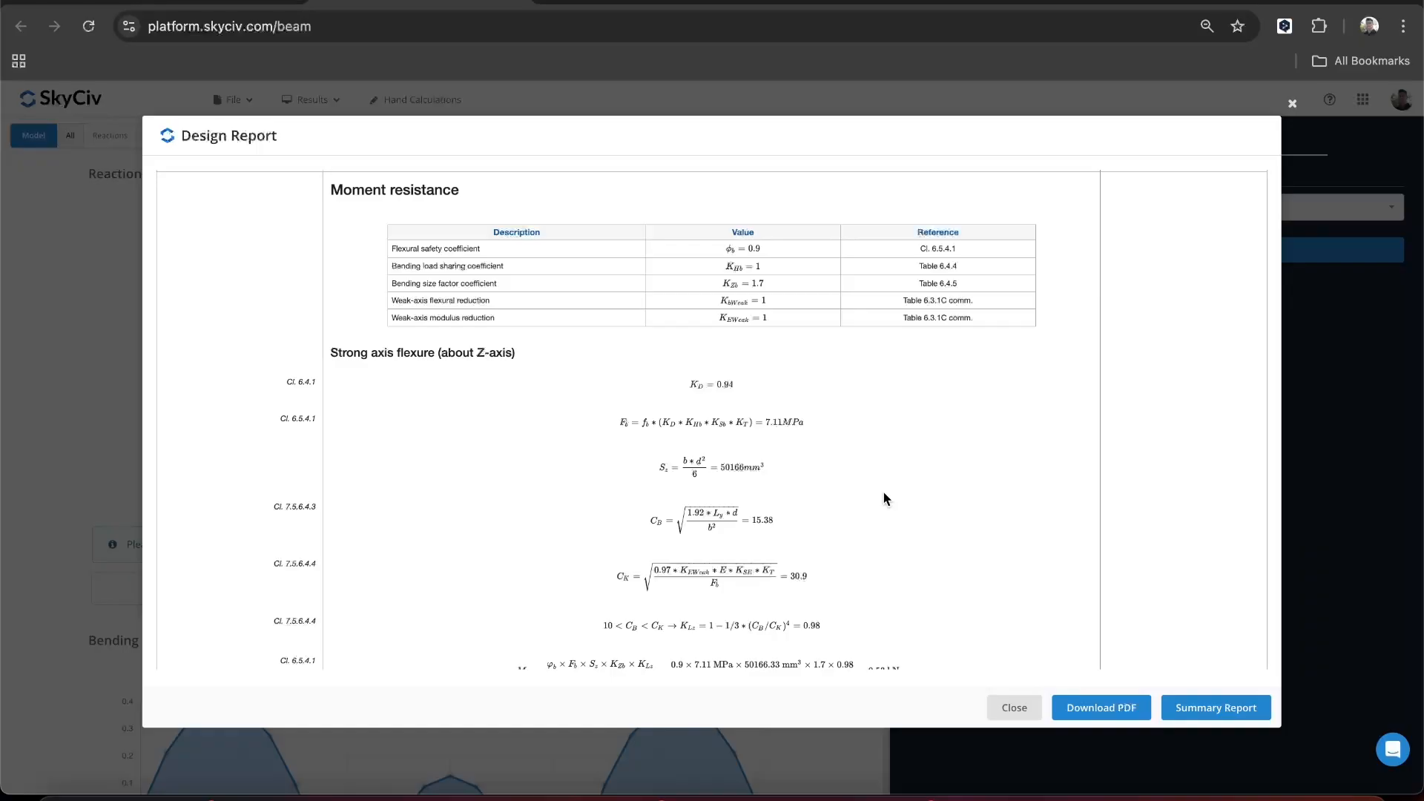
scroll(883, 491, down, 3)
scroll(883, 492, down, 5)
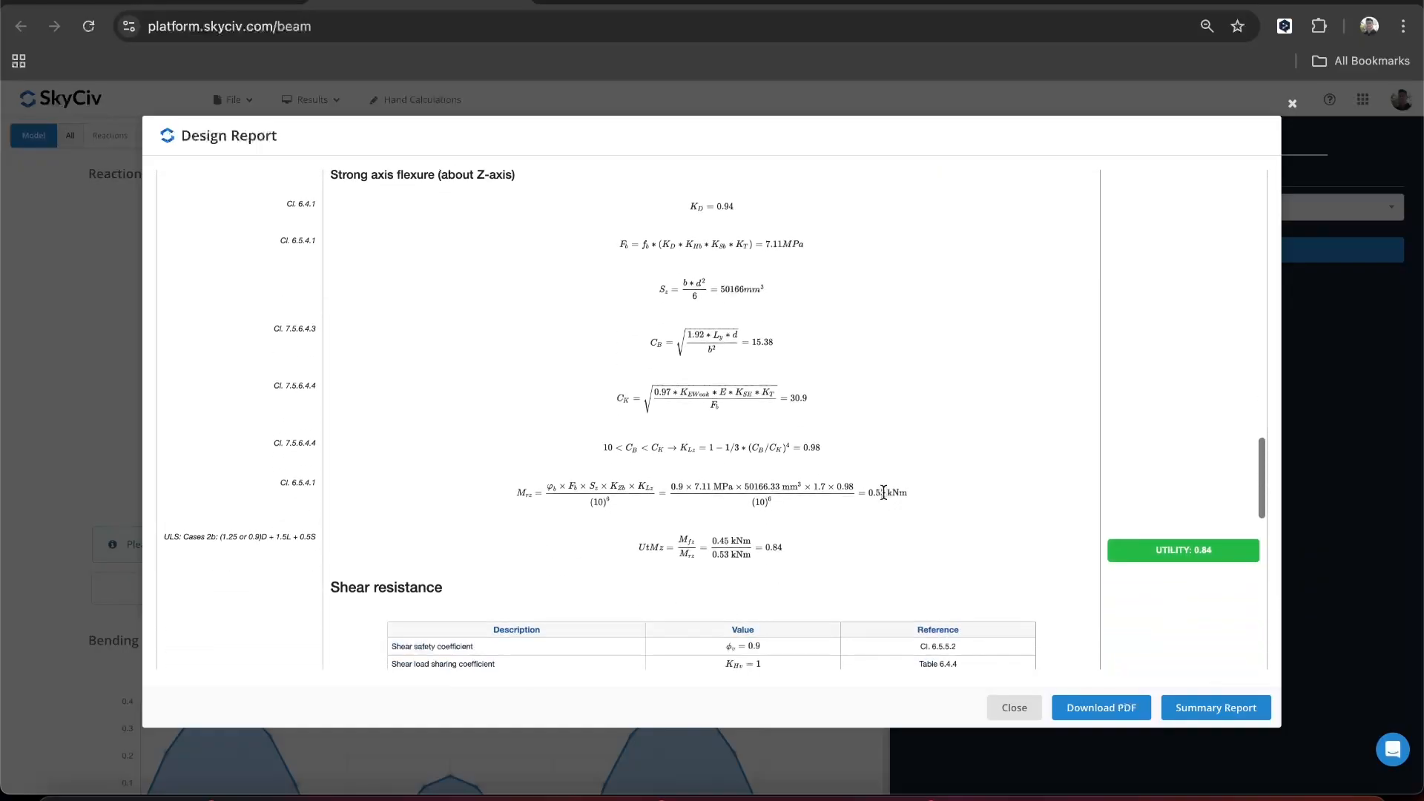
scroll(884, 492, down, 3)
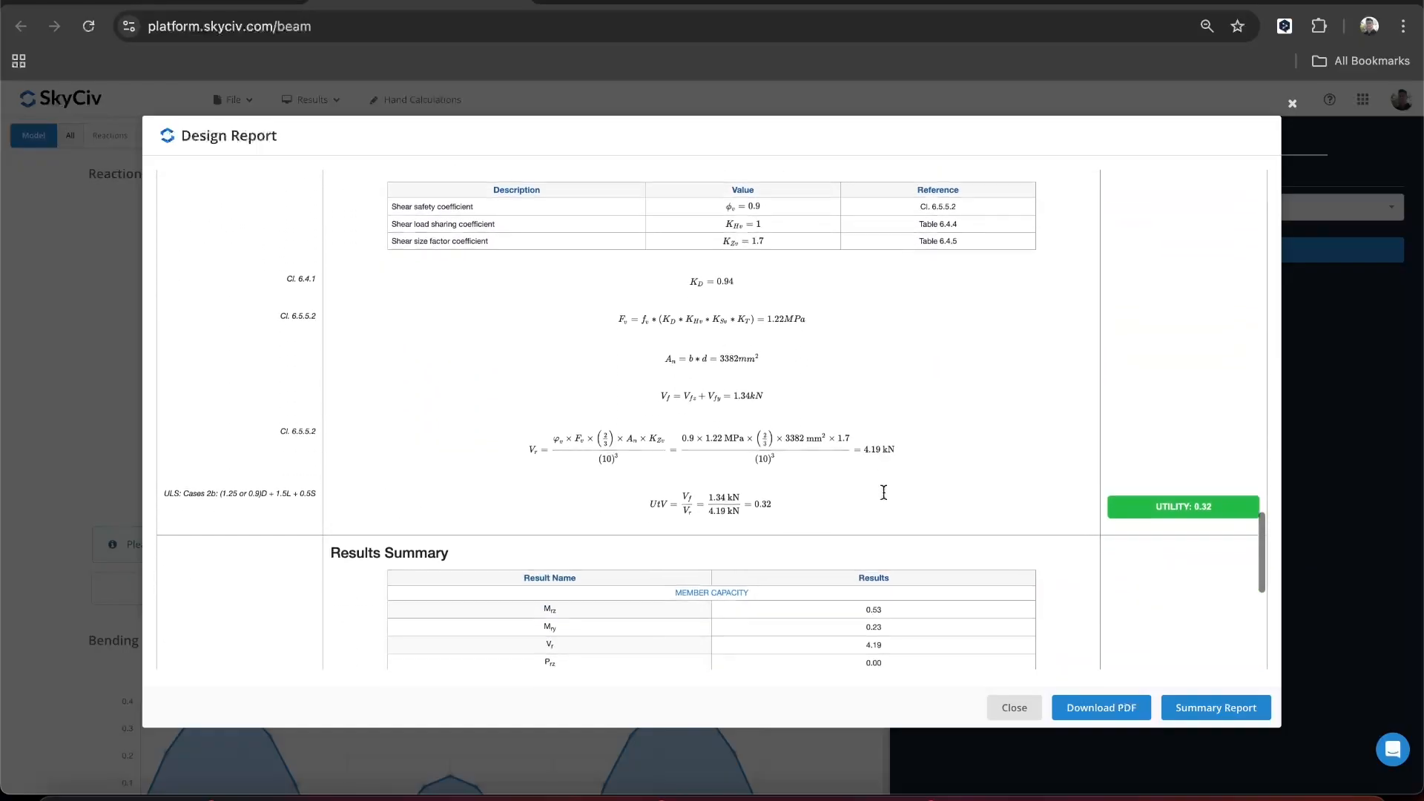
scroll(883, 492, up, 8)
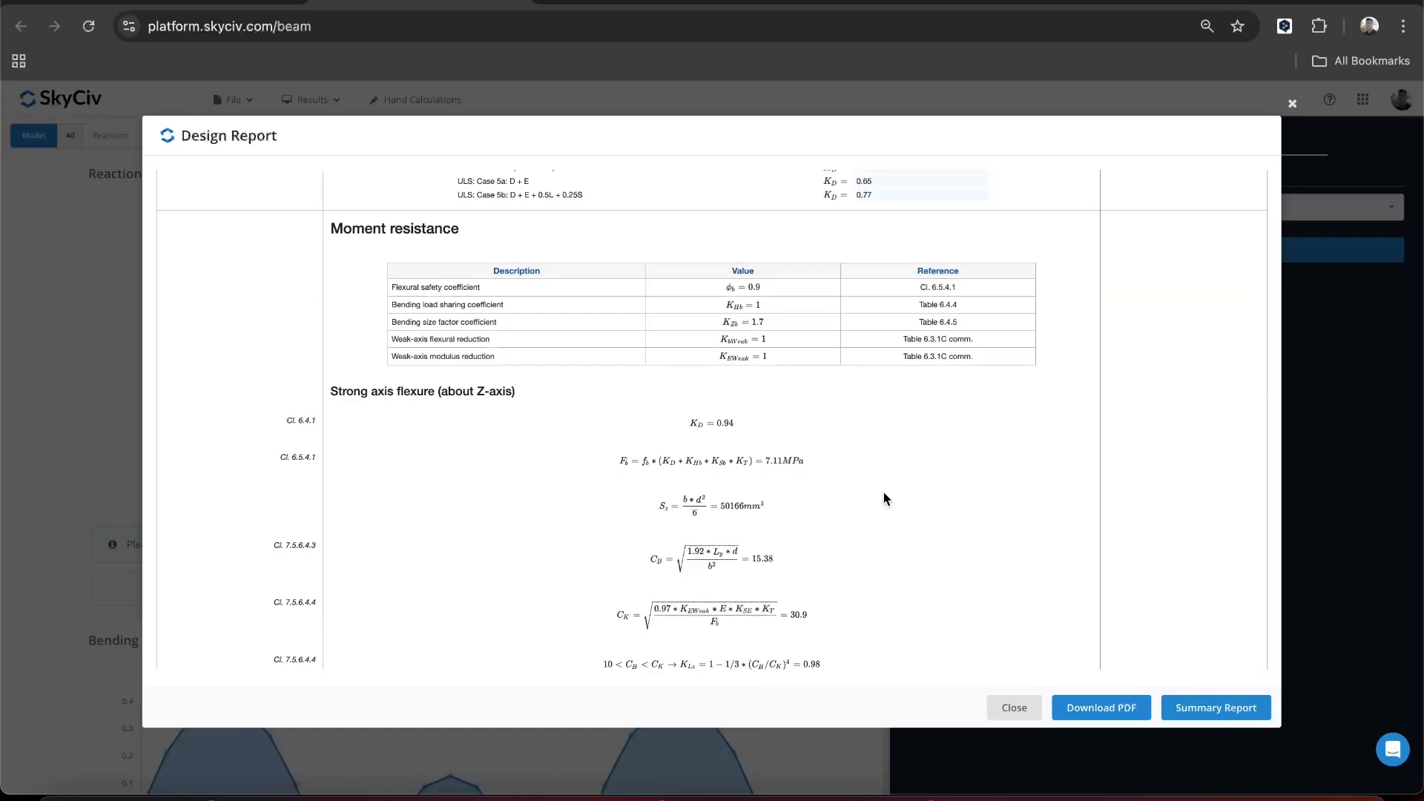
scroll(883, 492, up, 4)
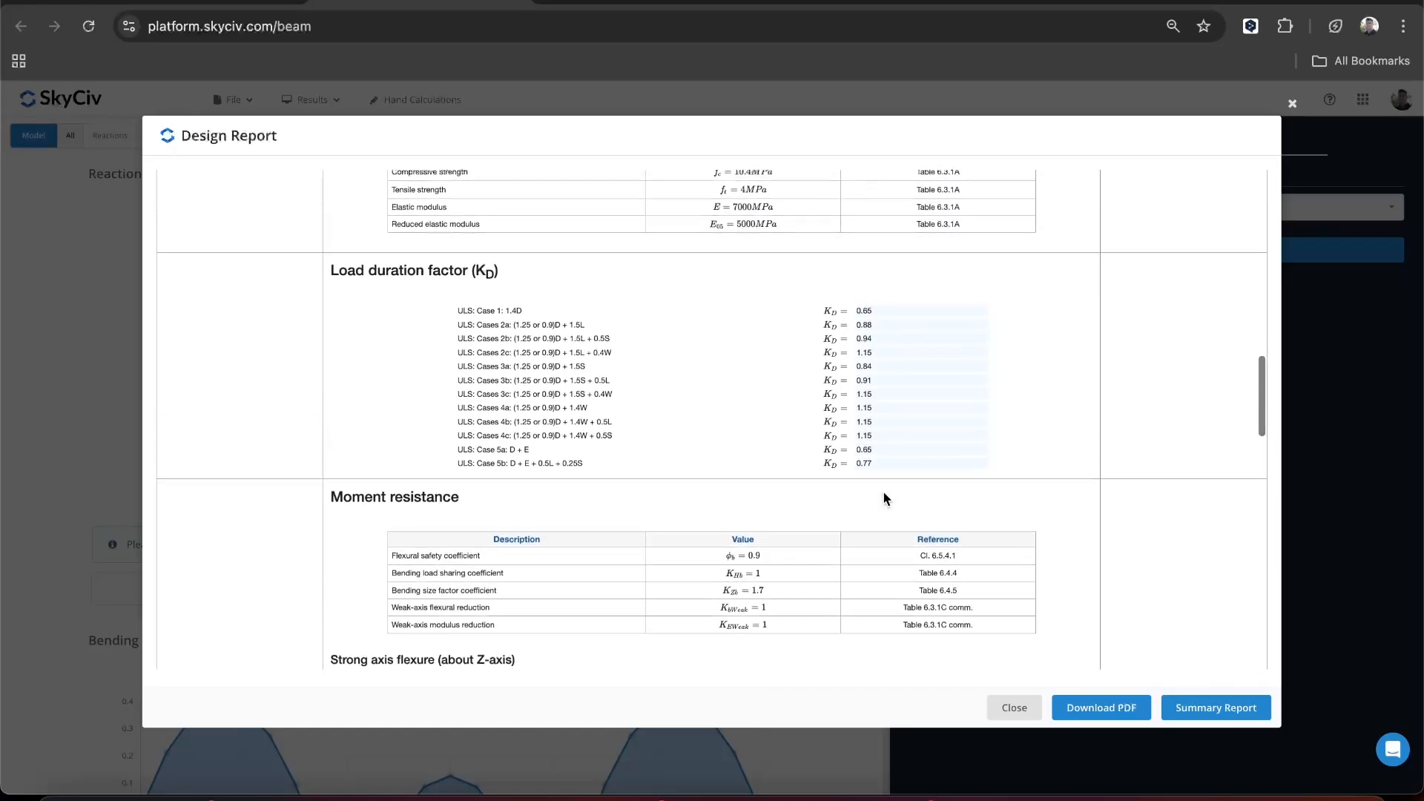
scroll(883, 491, up, 1)
scroll(883, 492, up, 12)
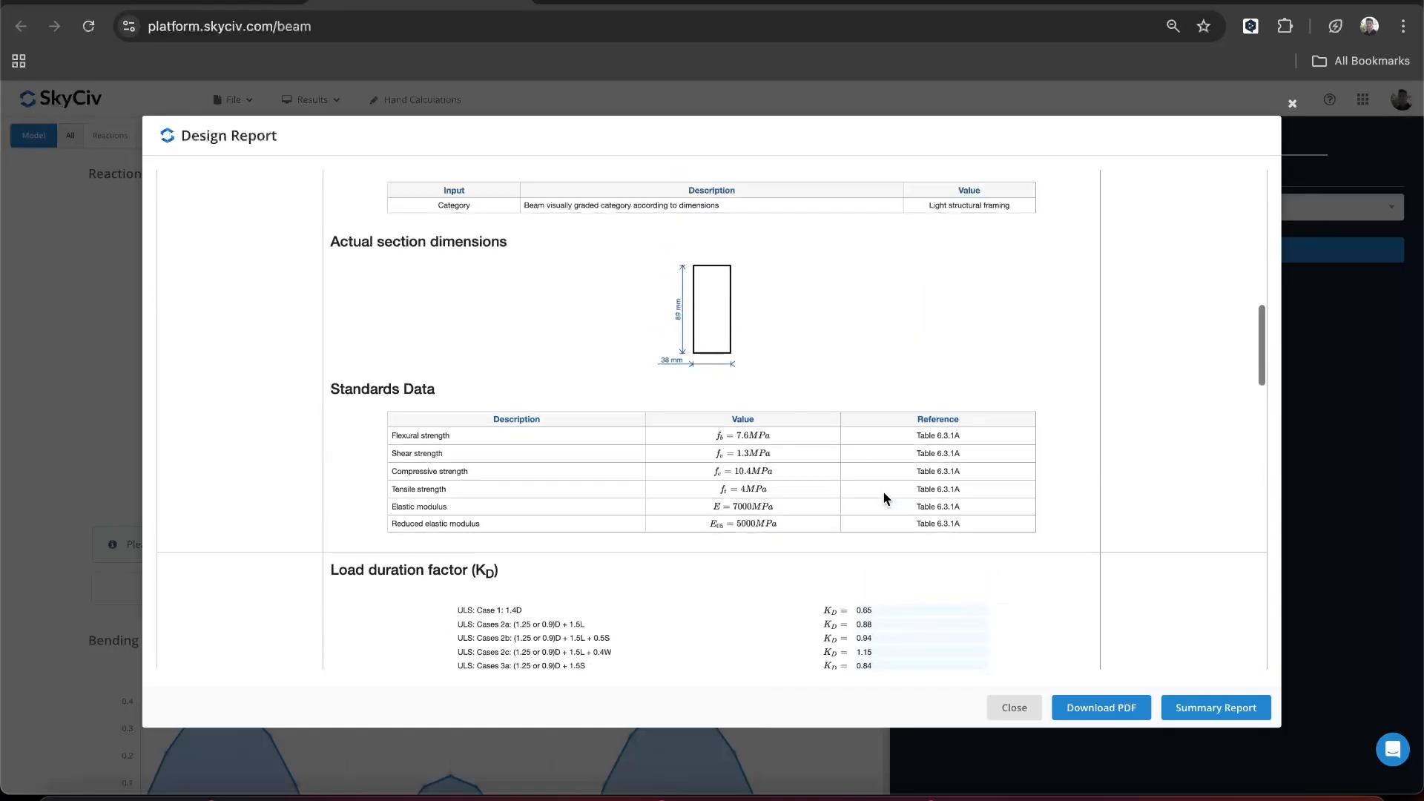
scroll(884, 492, up, 3)
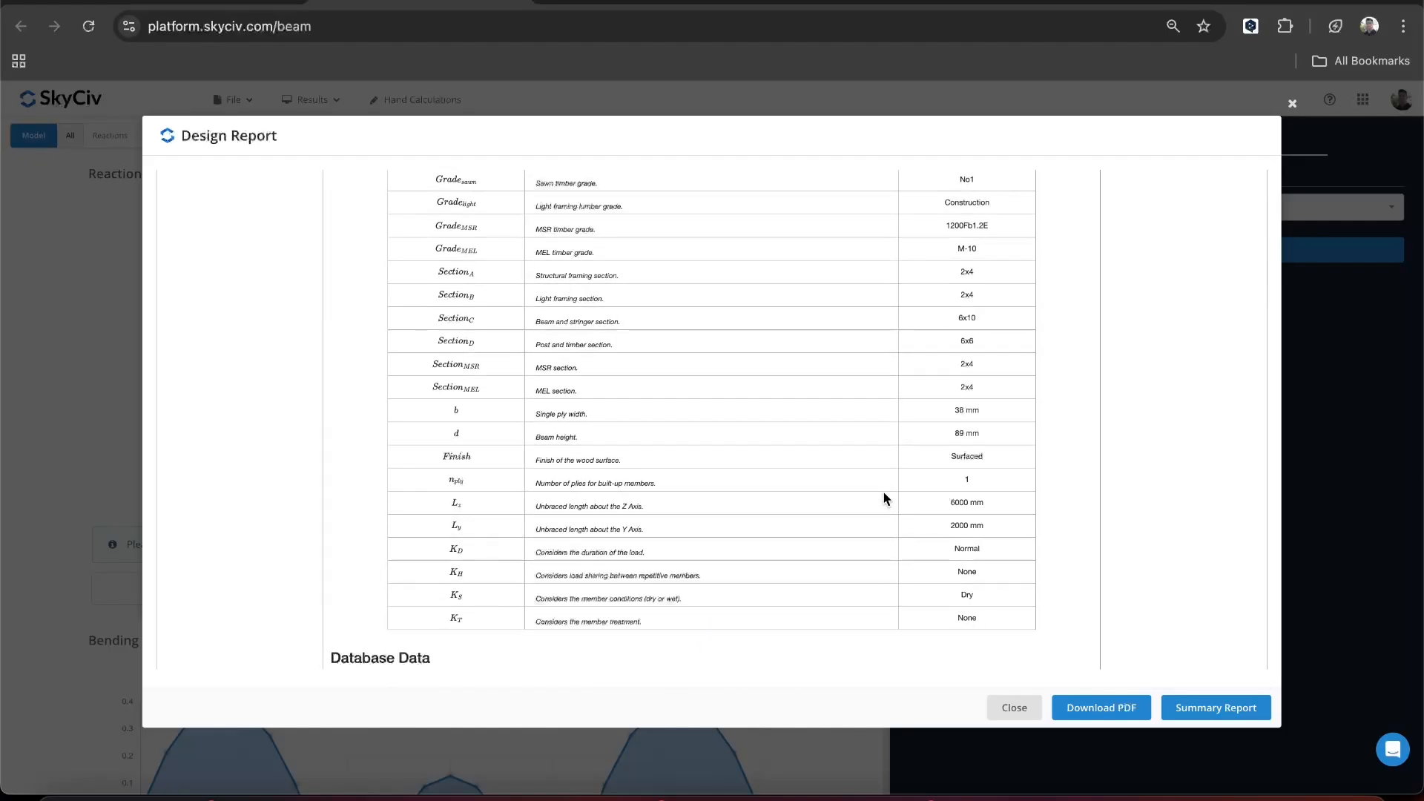
scroll(883, 492, up, 8)
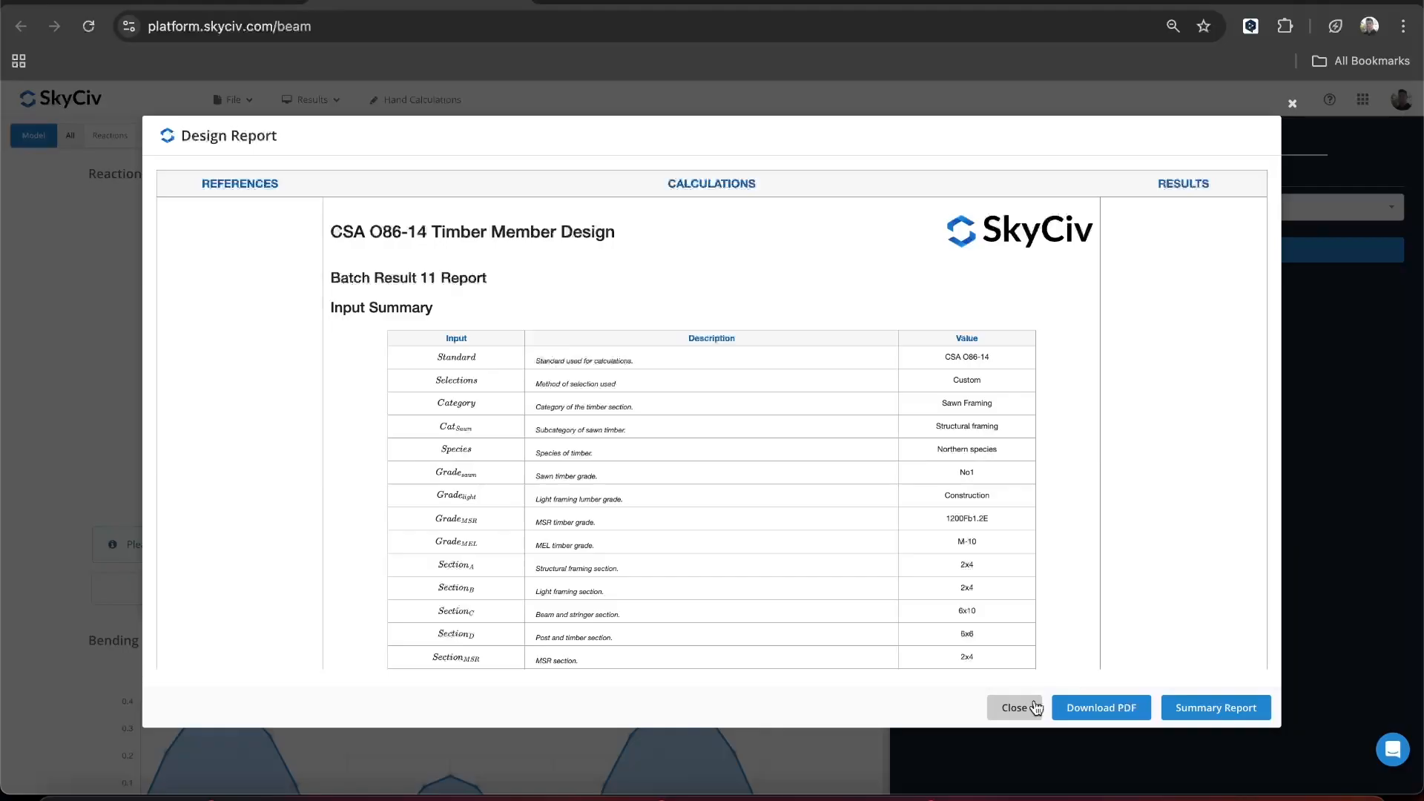
- View the summary report of the timber member design from its input summary to its results, and close it
click(1240, 707)
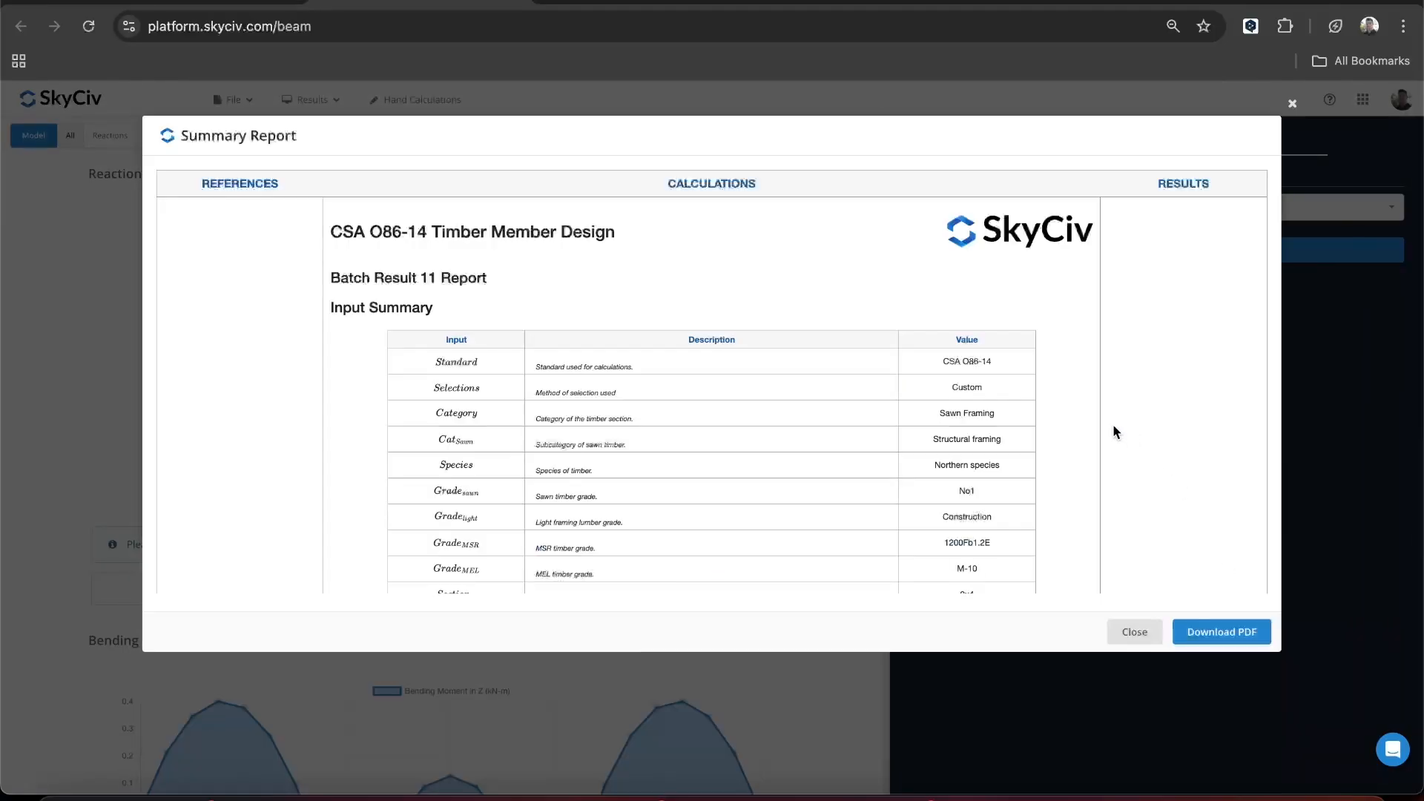
scroll(993, 403, down, 15)
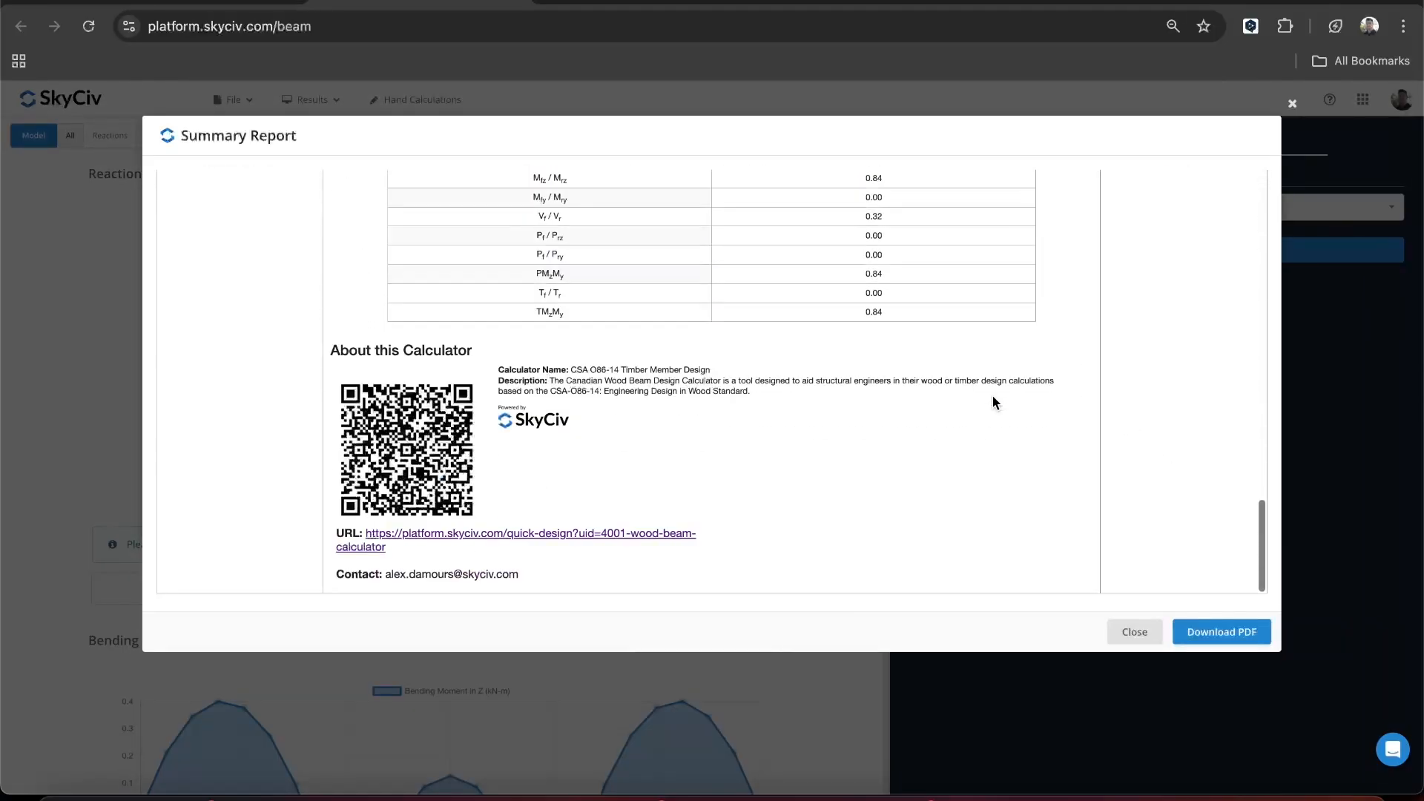
scroll(992, 394, up, 15)
click(1142, 637)
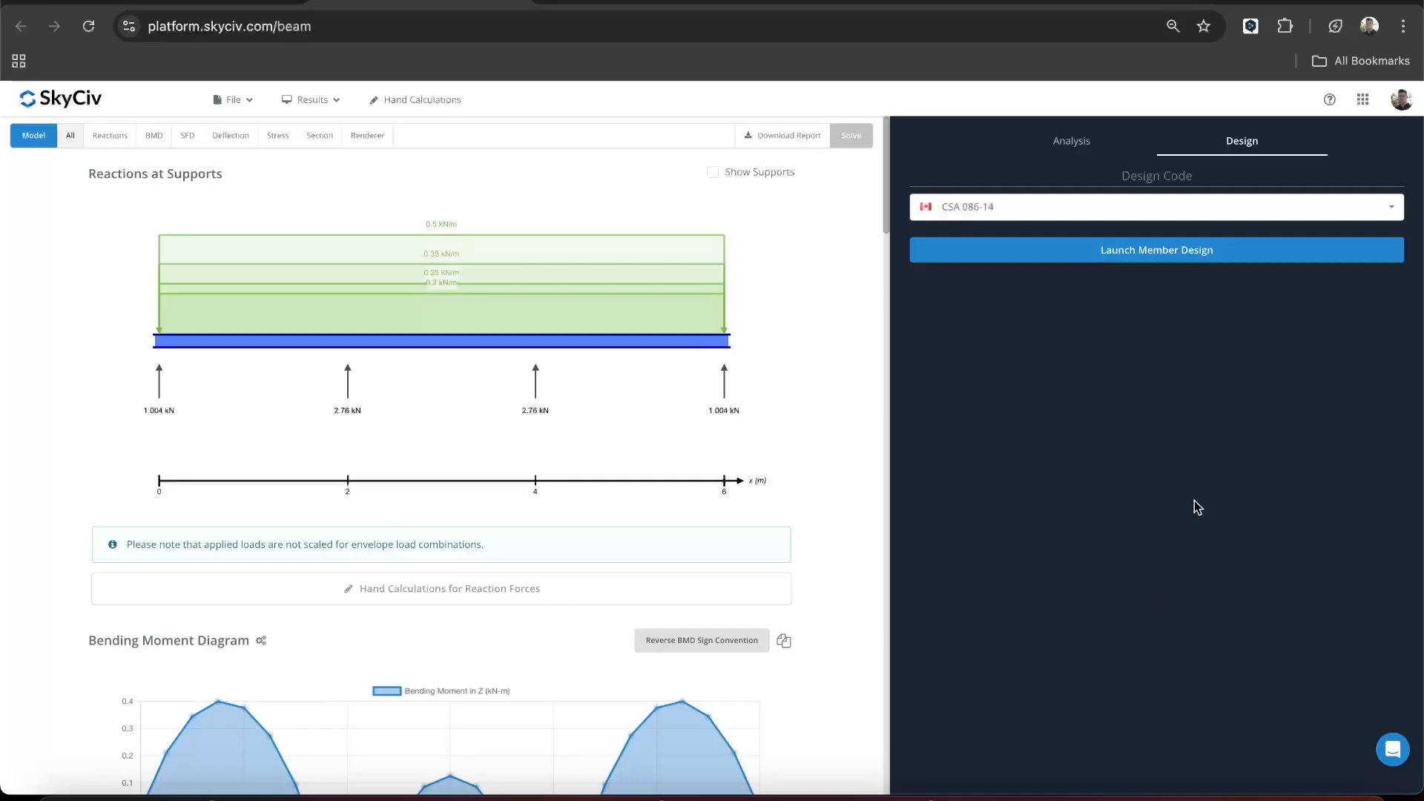